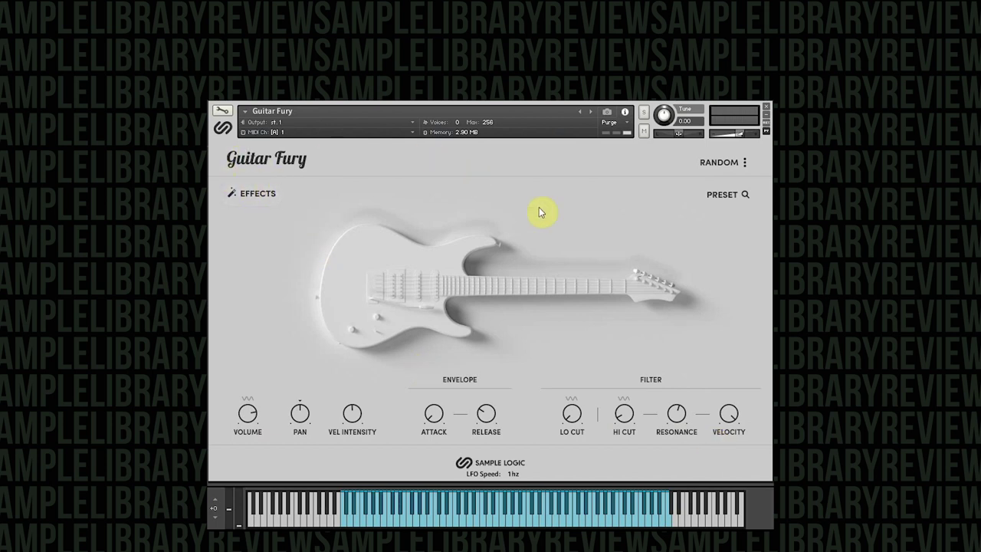
Open the preset browser and expand the instrument preset list with its tags
click(722, 196)
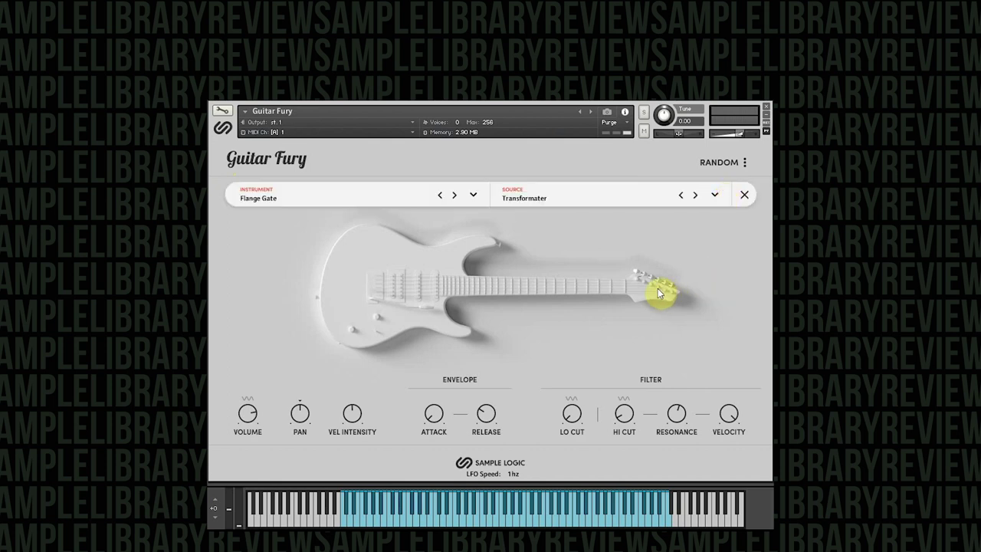
click(257, 198)
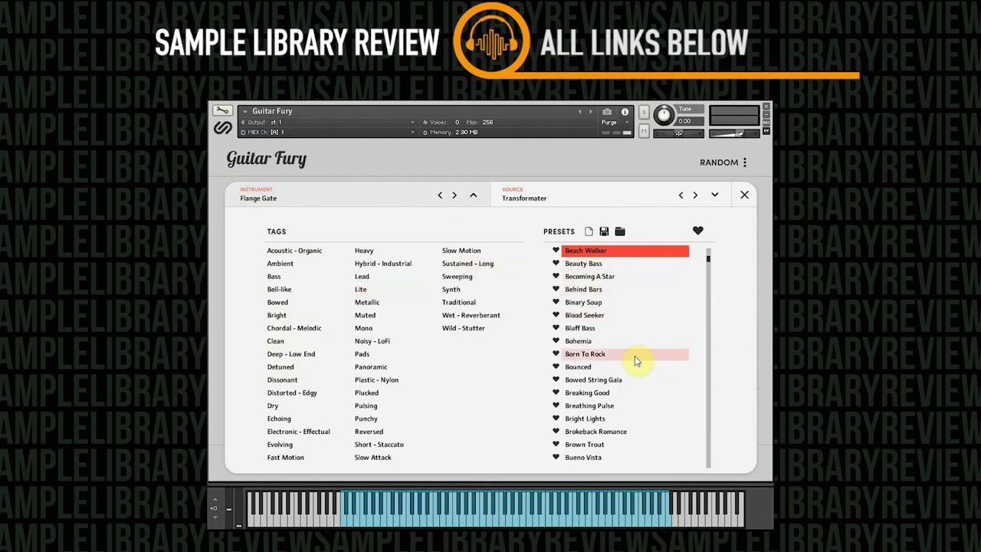
Try filtering the instrument presets by the Lead and Panoramic tags, and clear both filters
click(363, 277)
click(391, 368)
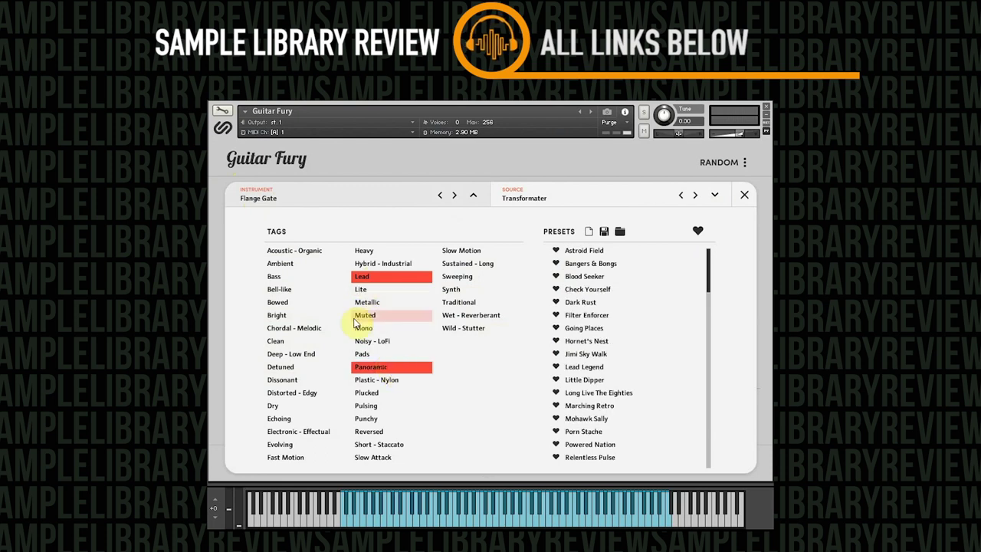
click(403, 366)
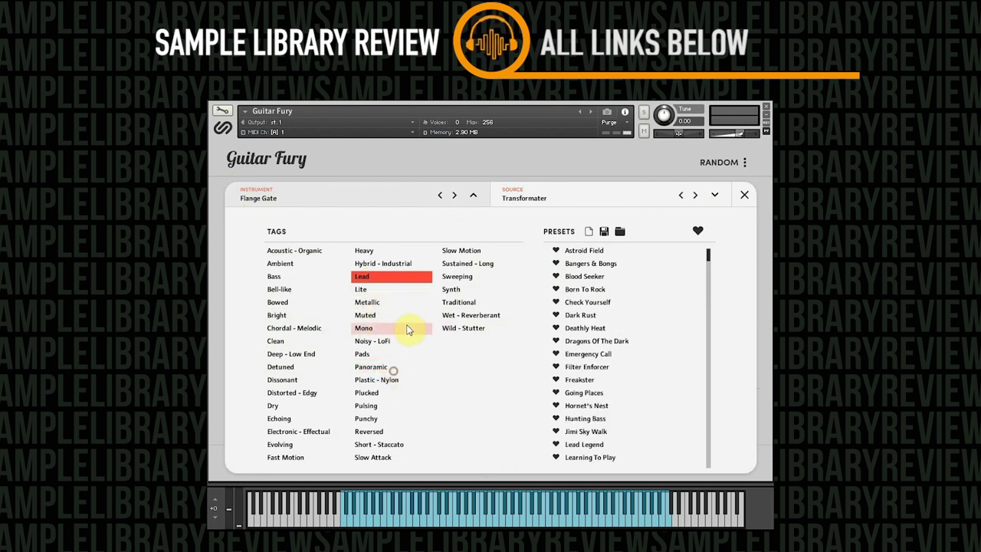
click(390, 282)
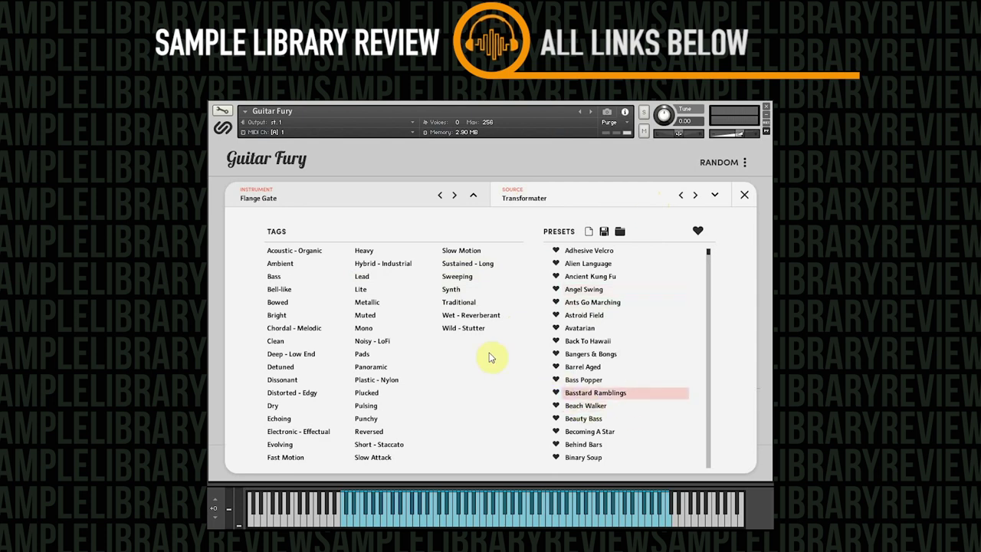
Filter the presets by the Acoustic - Organic tag and audition Ants Go Marching, Bass Popper, Becoming A Star and Bohemia
click(304, 253)
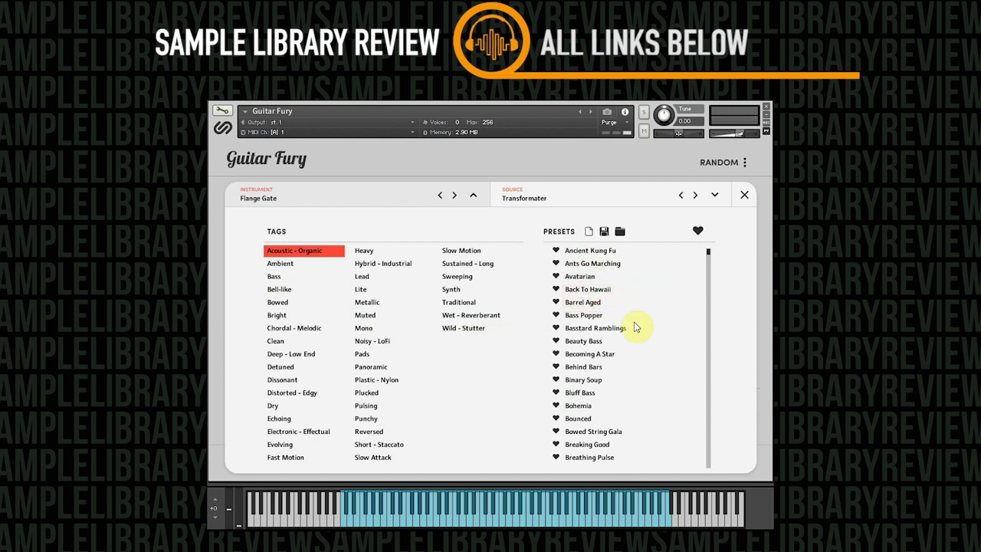
click(708, 253)
mouse_move(708, 253)
mouse_down()
mouse_move(699, 546)
mouse_move(692, 465)
mouse_move(709, 255)
mouse_up()
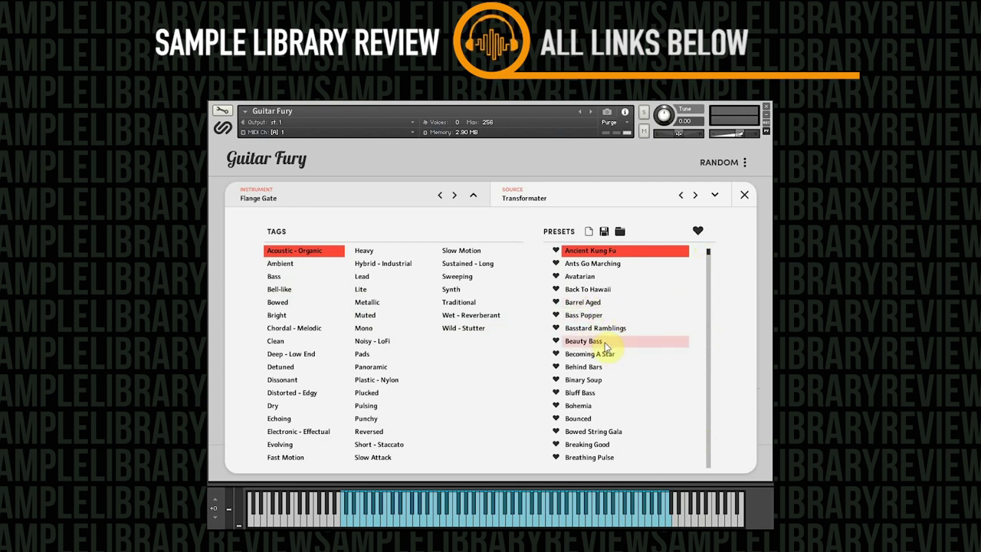
click(602, 266)
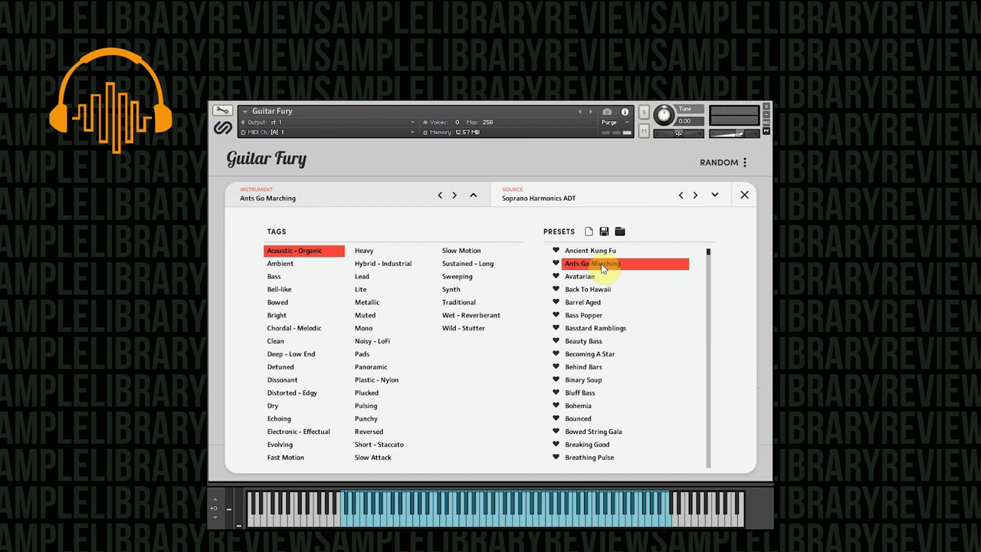
click(600, 319)
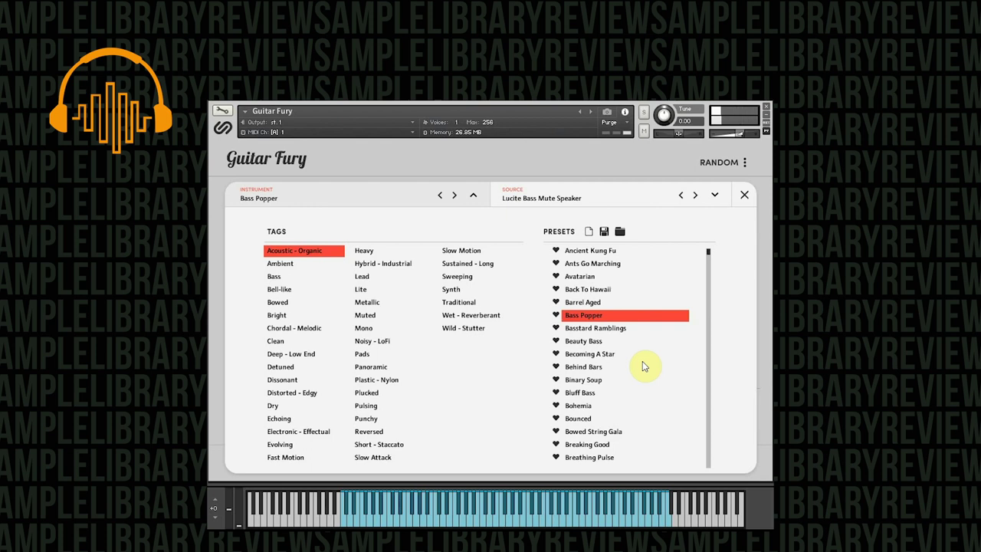
click(621, 358)
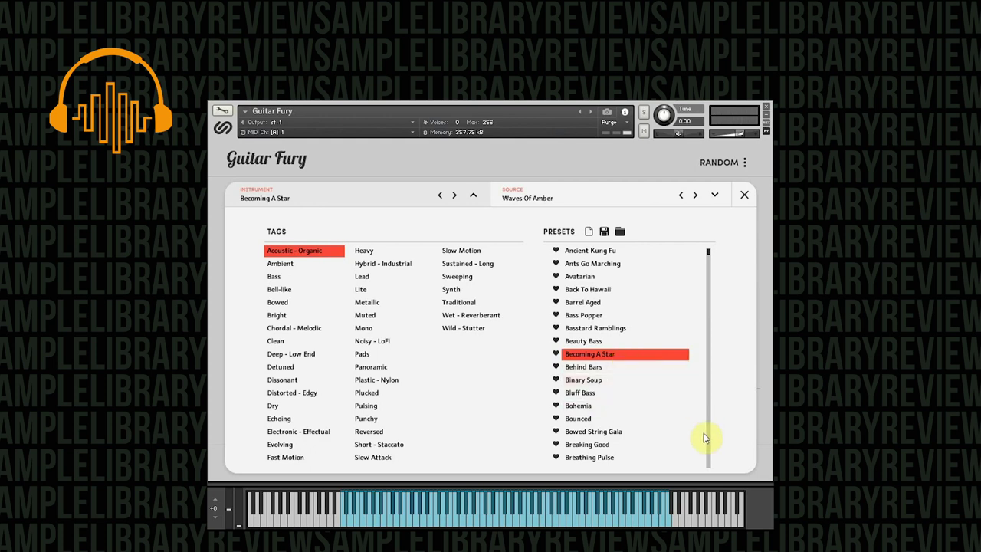
click(607, 407)
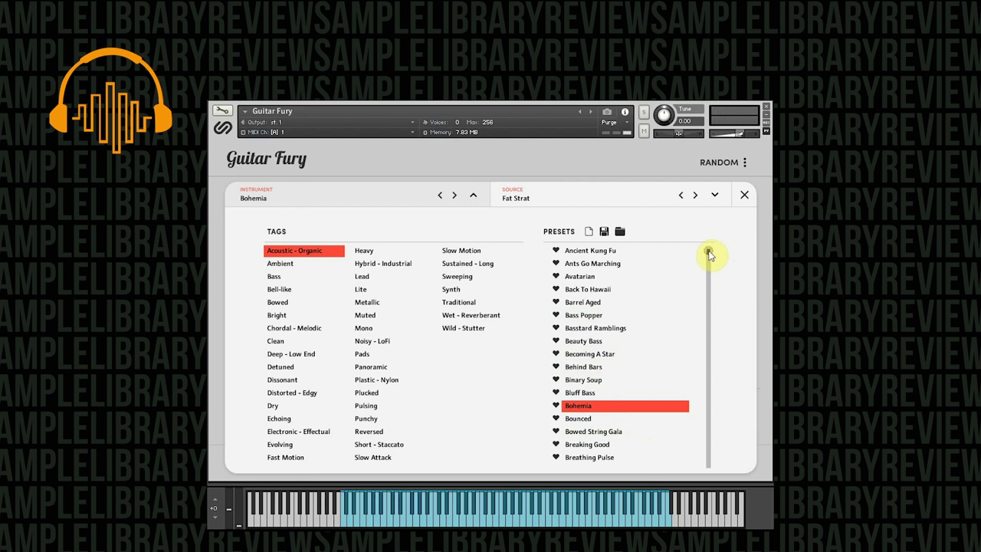
Audition the Charging Down and Crystalized Visions presets further down the Acoustic - Organic list
drag(710, 254, 713, 295)
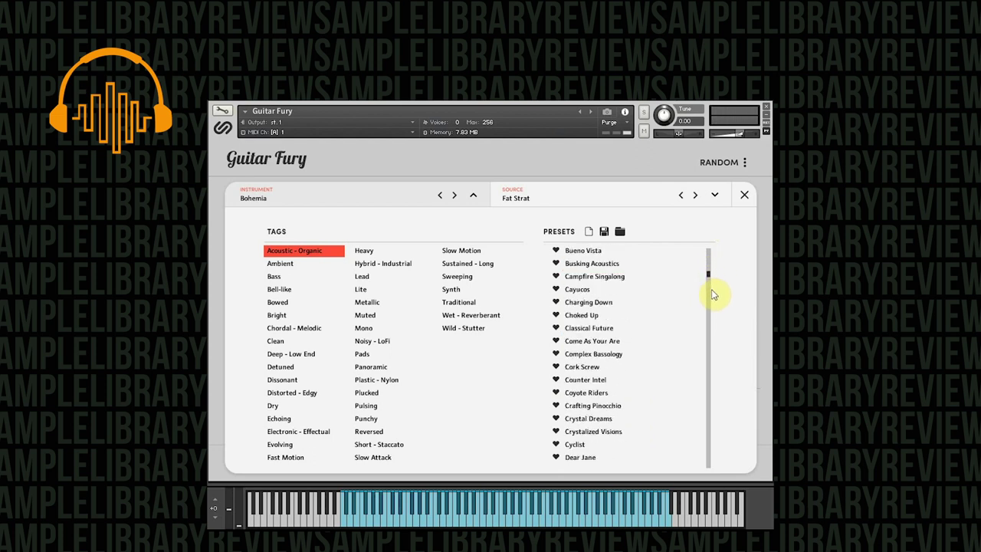
click(635, 302)
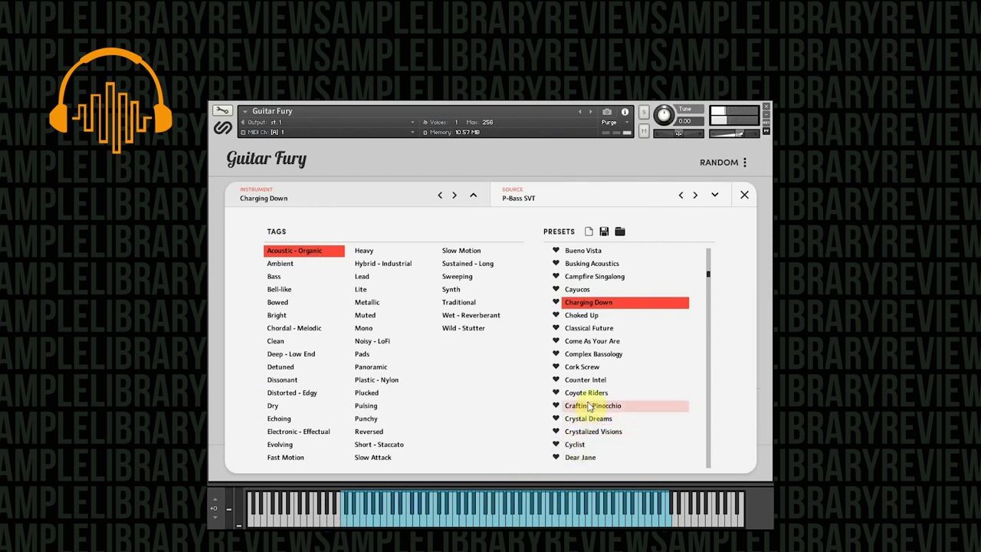
click(592, 434)
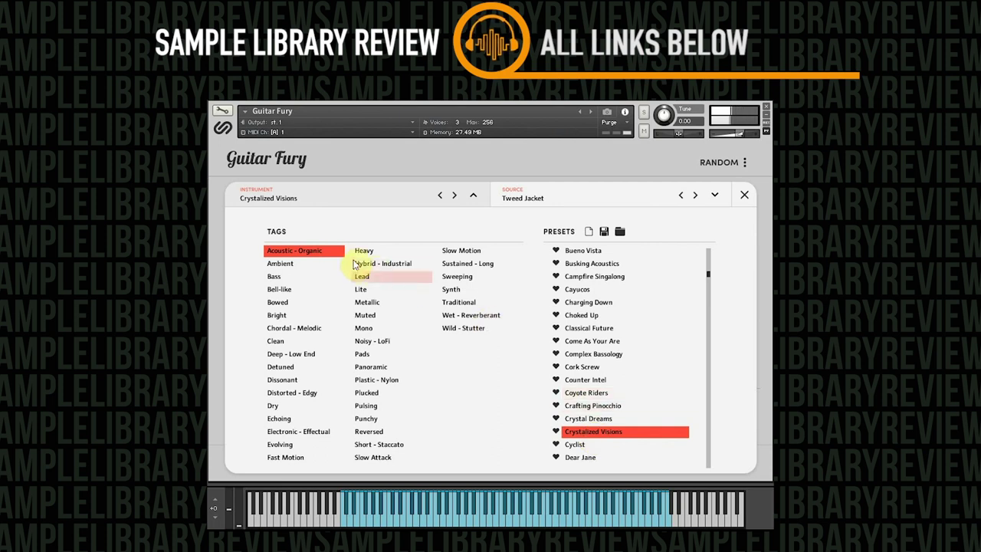
Switch the tag filter to Ambient only and audition the Echoing Origins, Hawkins' Love and Out Gassing presets
click(321, 264)
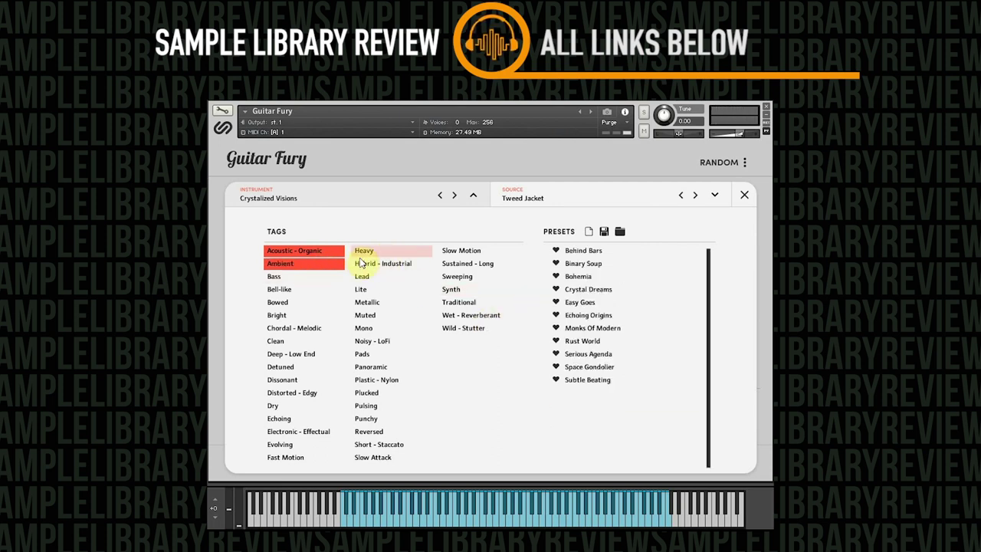
click(320, 246)
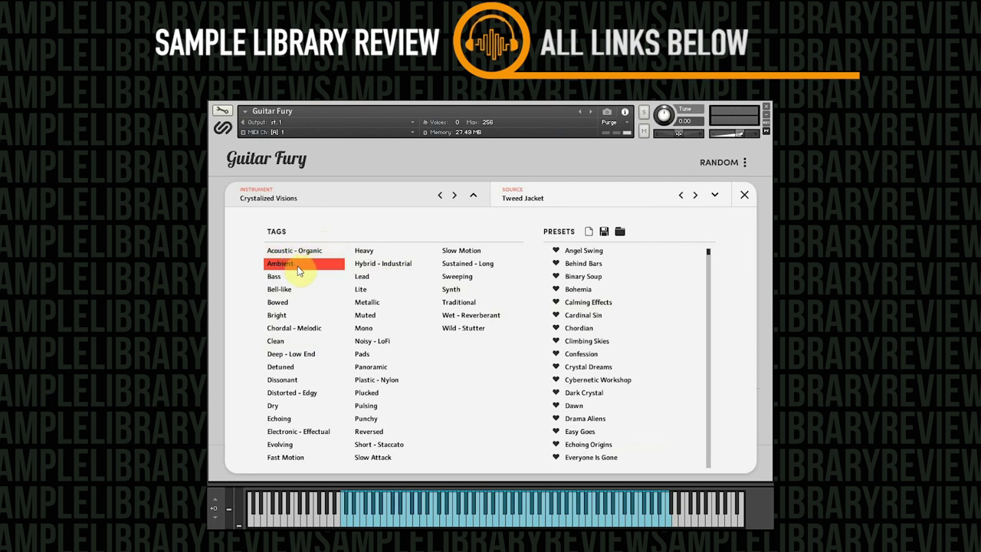
click(705, 254)
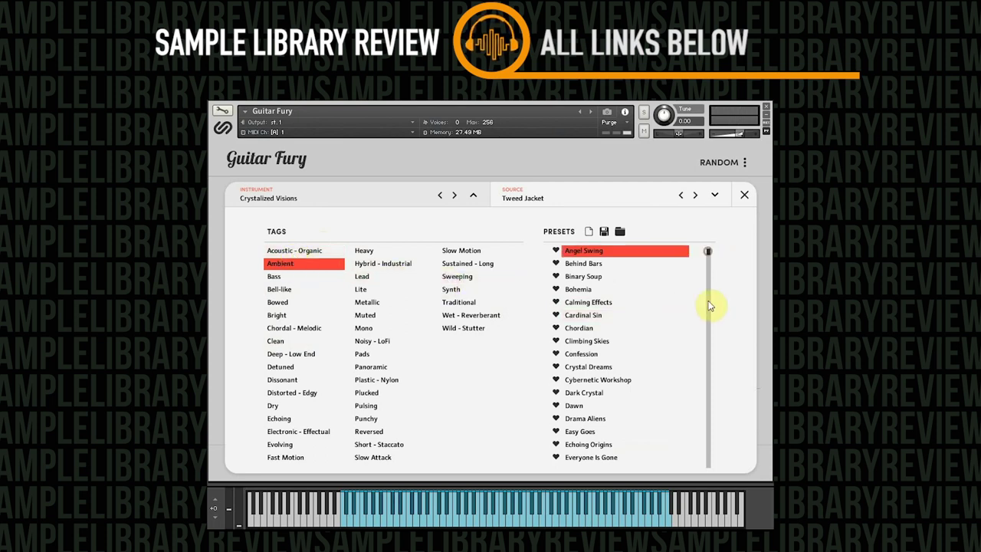
scroll(704, 322, down, 4)
click(584, 341)
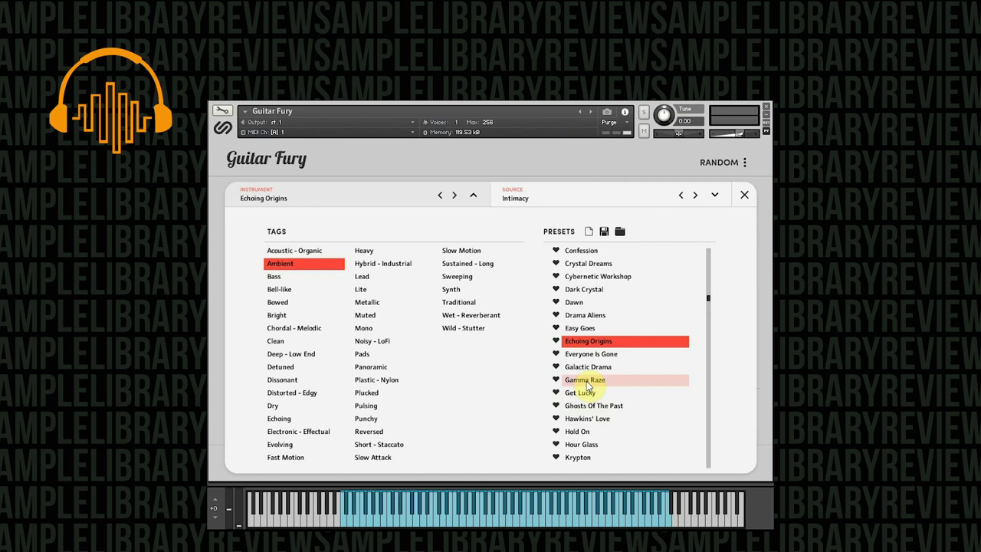
click(601, 419)
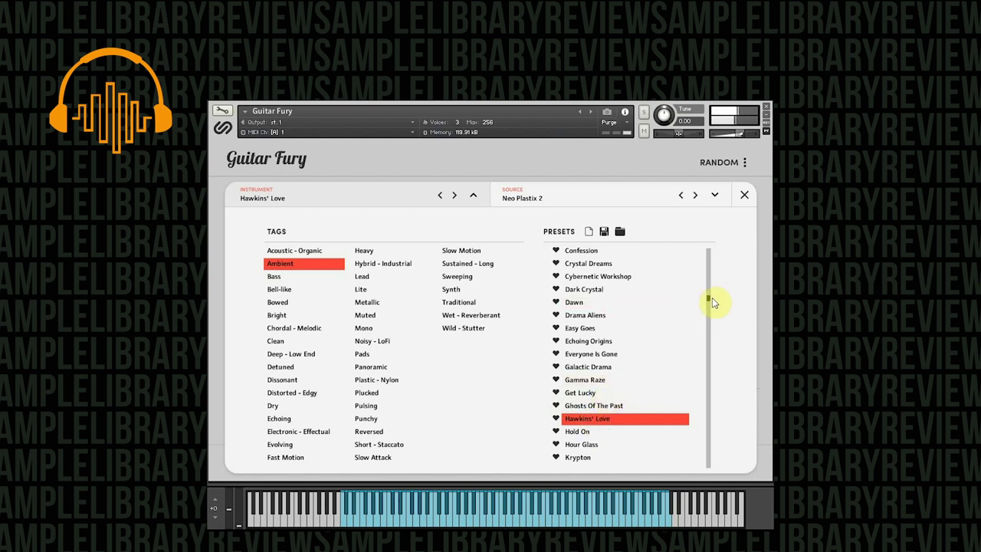
drag(711, 297, 705, 416)
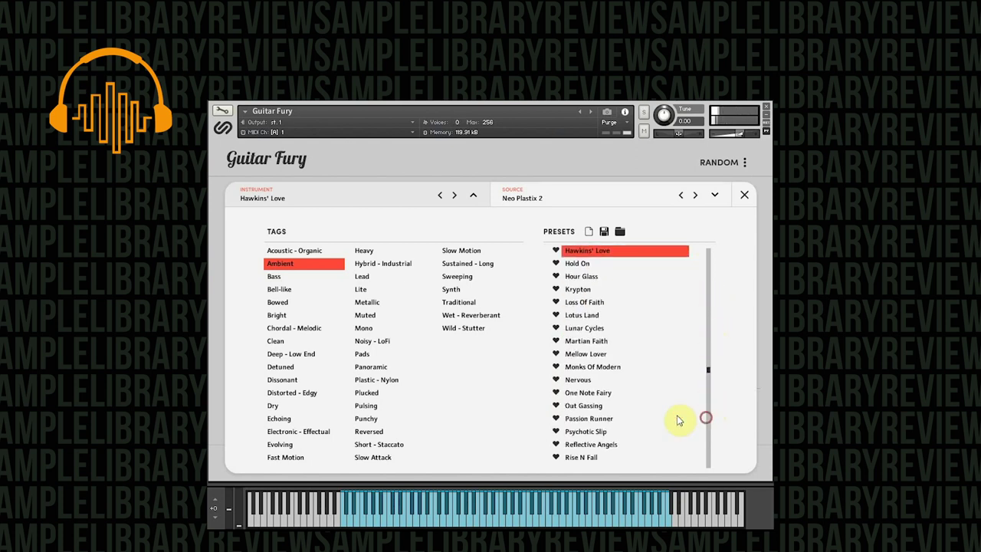
click(619, 406)
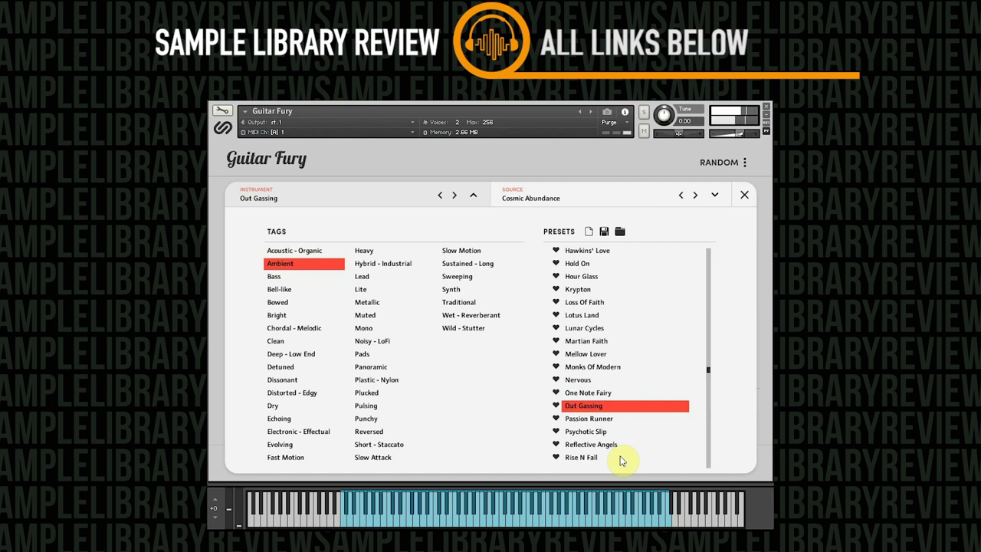
Switch the tag filter from Ambient to Bass, audition the Blood Seeker preset and mark it as a favorite
click(289, 277)
click(287, 264)
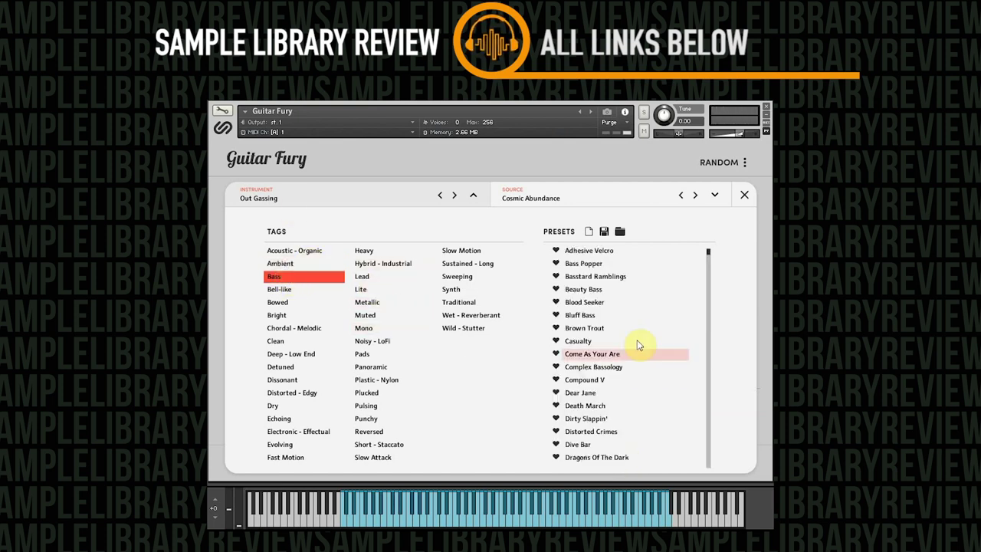
click(588, 316)
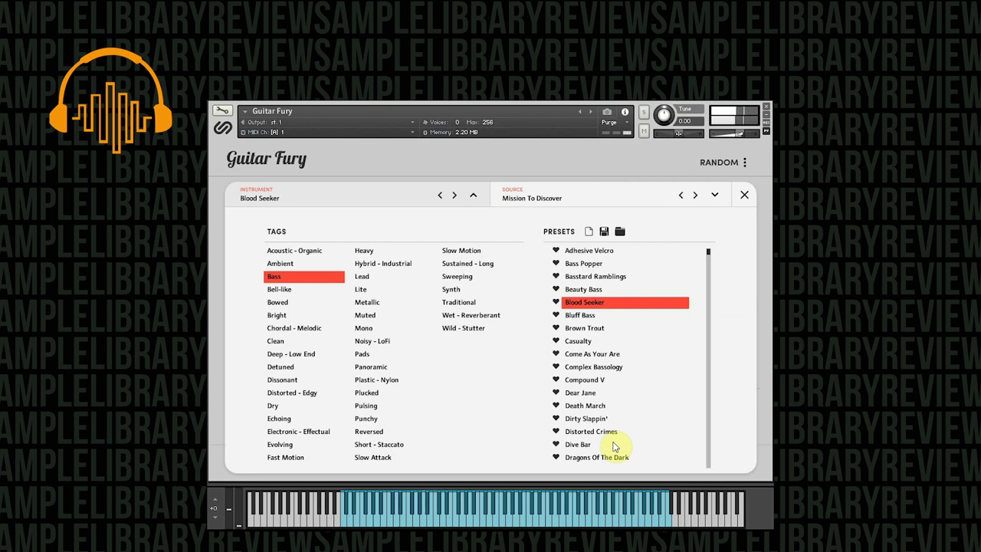
click(557, 301)
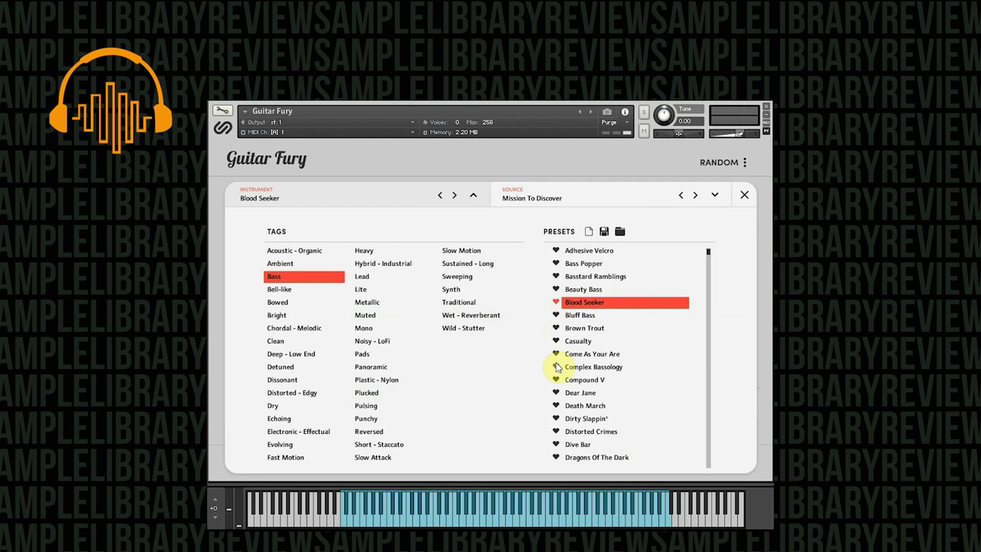
Audition the Dear Jane, Earl Grey and Learning To Play presets in the Bass list
drag(705, 254, 706, 315)
click(582, 305)
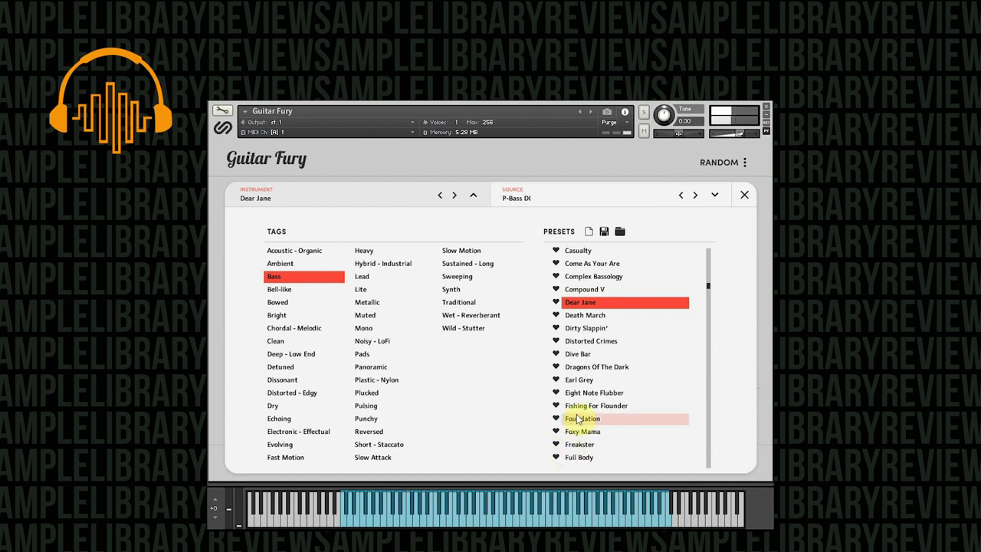
click(581, 381)
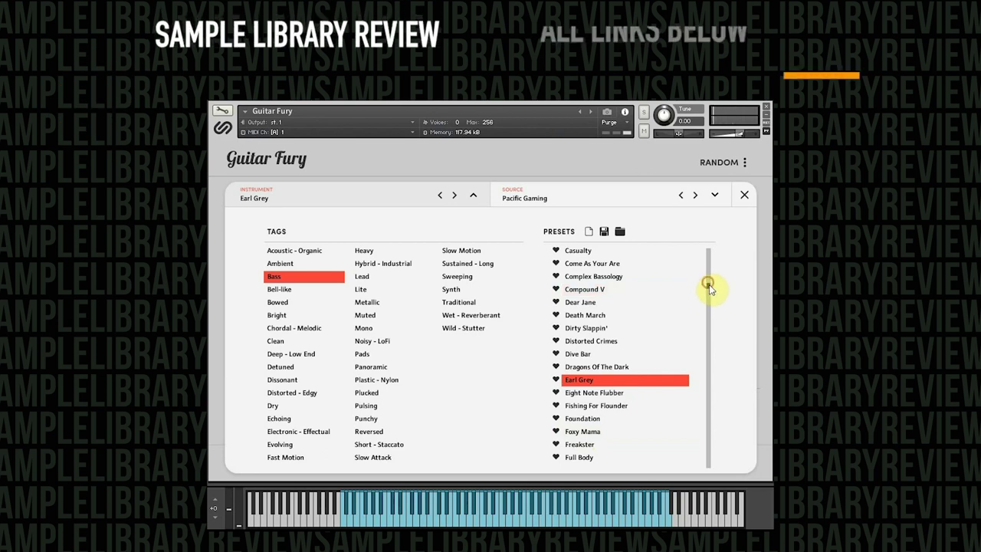
drag(707, 286, 708, 358)
scroll(707, 358, down, 2)
click(622, 404)
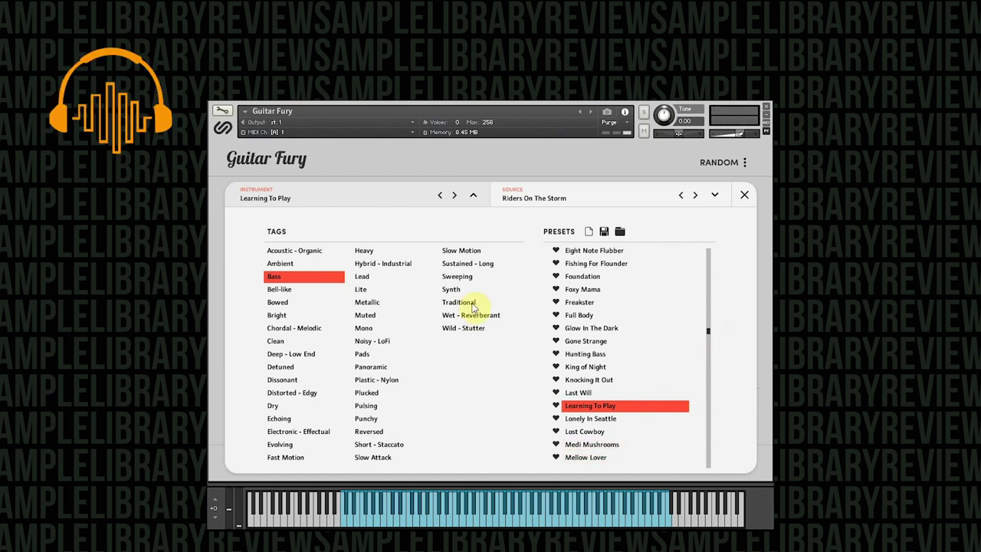
Switch the tag filter from Bass to Bell-like and audition the Disco Funk and Skeleton String presets
click(303, 289)
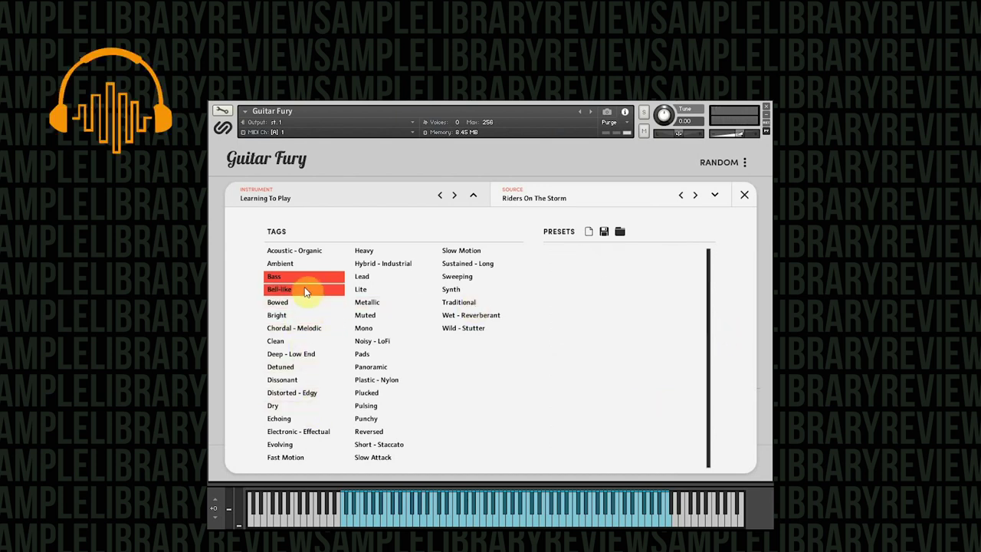
click(304, 275)
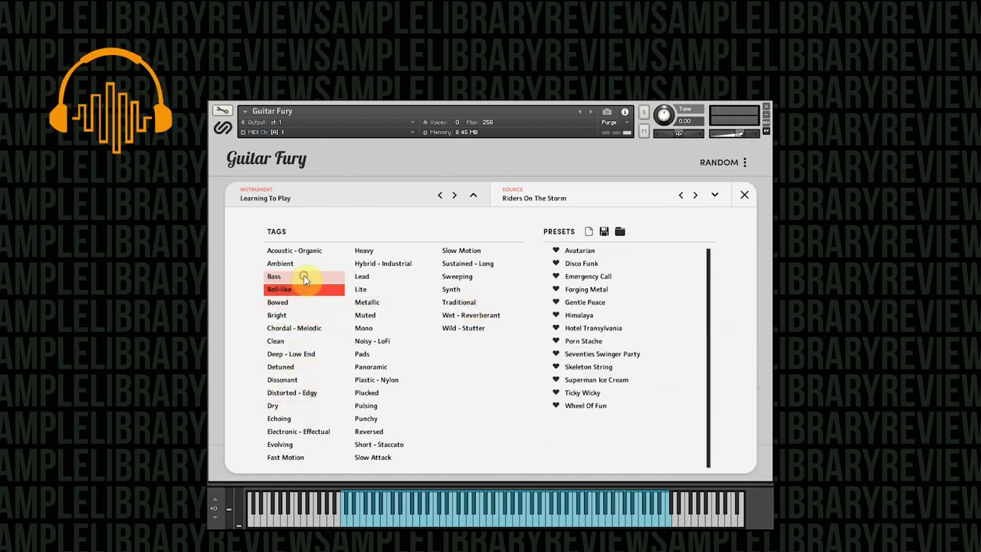
click(591, 264)
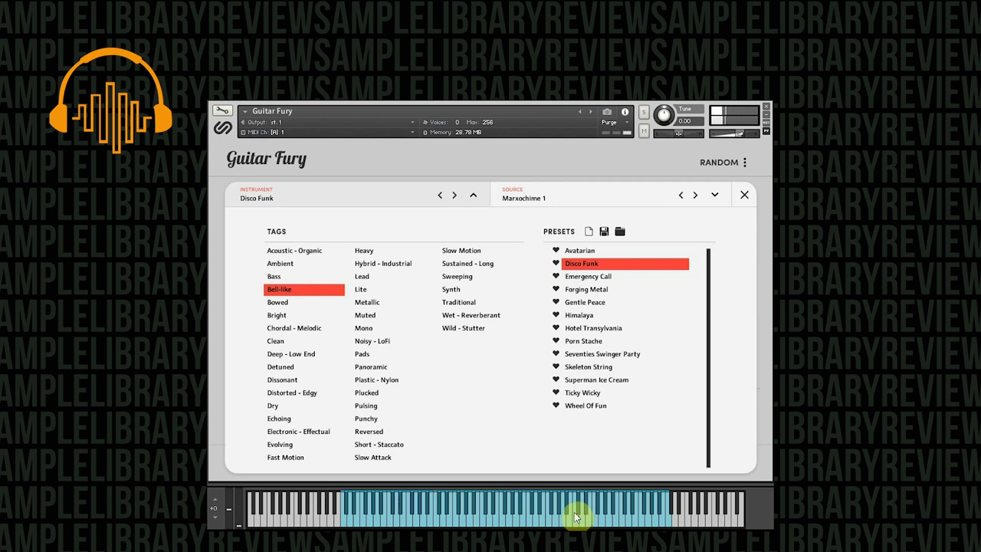
click(581, 369)
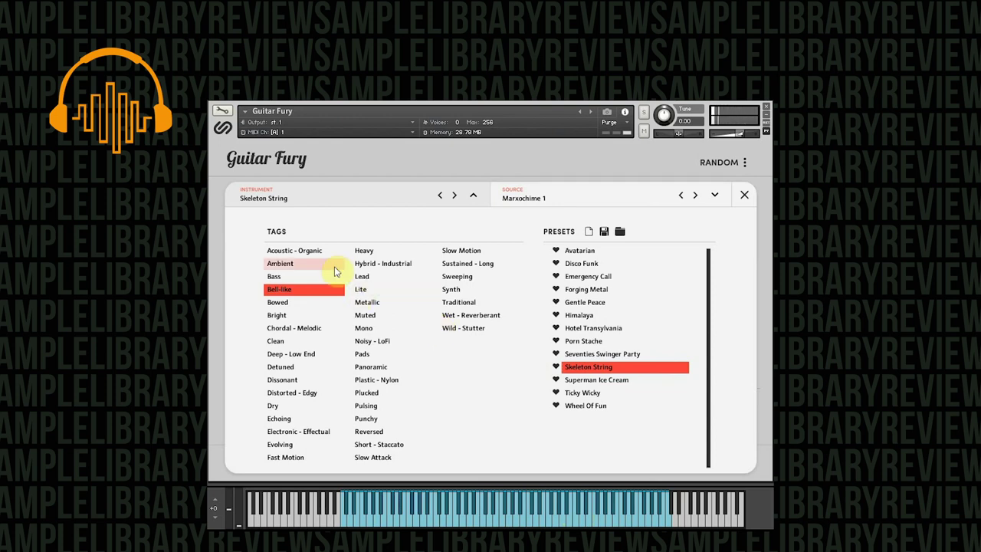
Switch the tag filter from Bell-like to Bowed and audition the Knee Pads, Mad Violin and The Maker presets
click(317, 299)
click(315, 292)
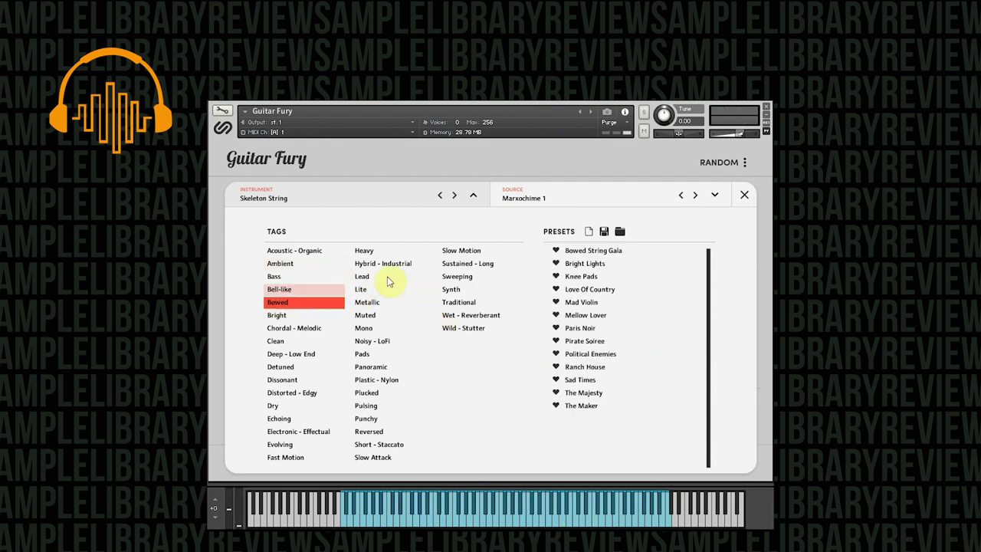
click(588, 276)
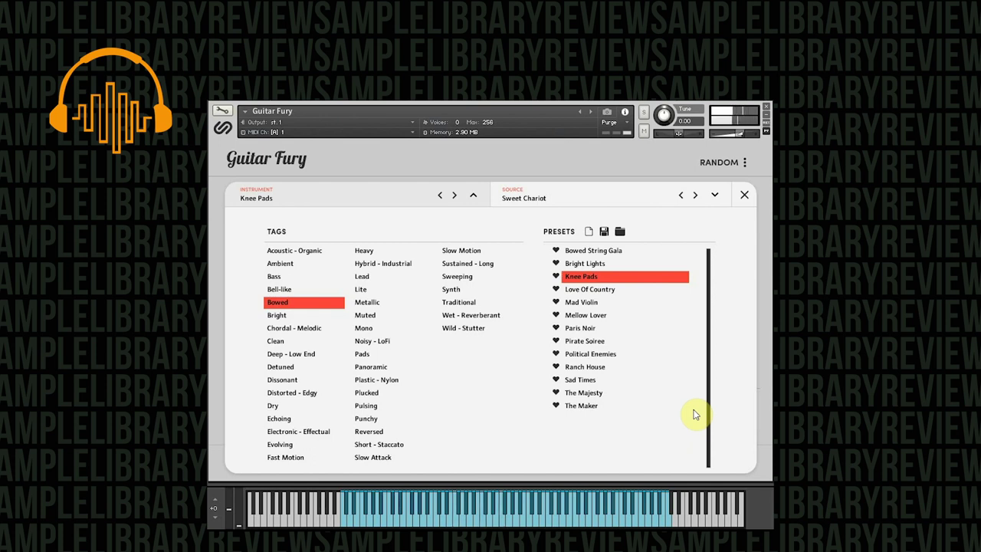
click(604, 307)
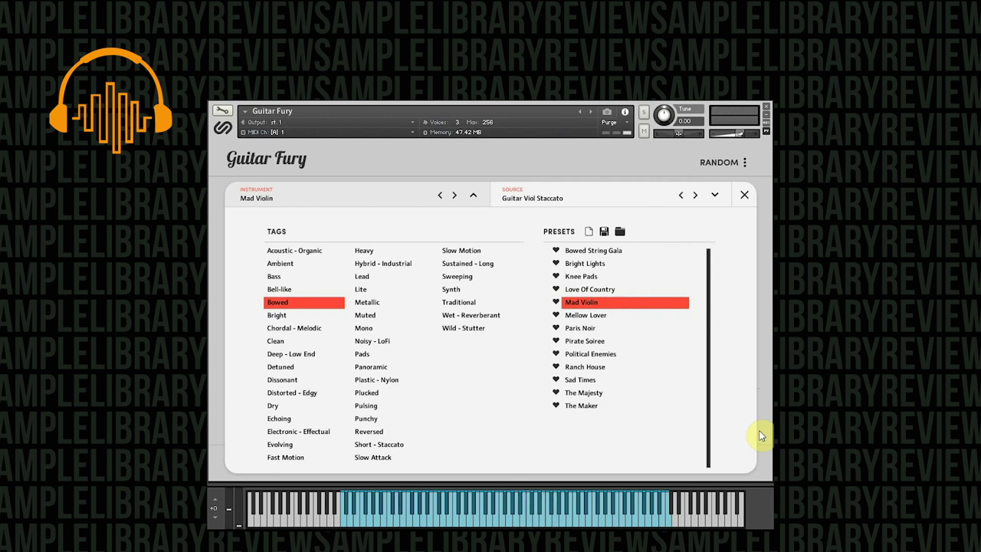
click(590, 406)
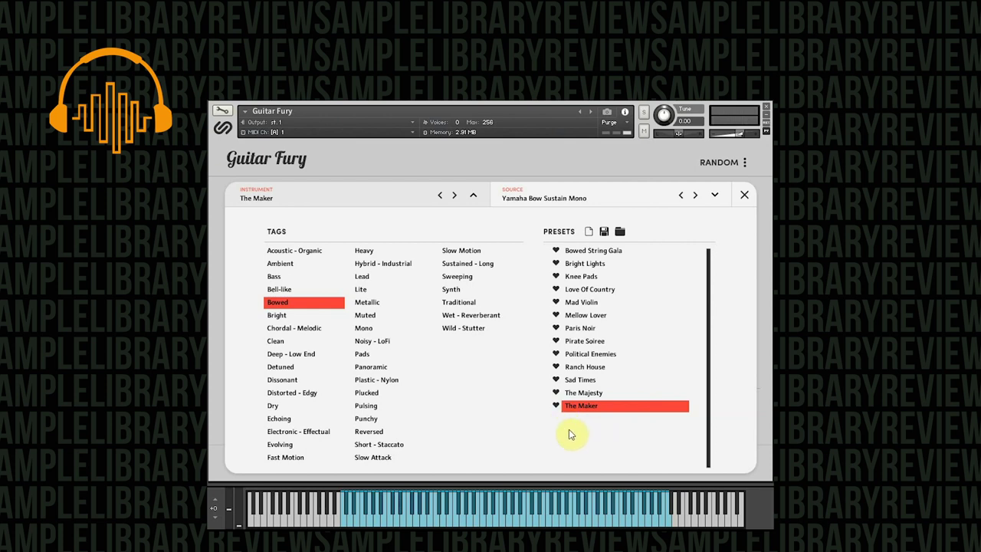
Switch the tag filter from Bowed to Bright and audition the Avatarian and Bowed String Gala presets
click(278, 315)
click(278, 303)
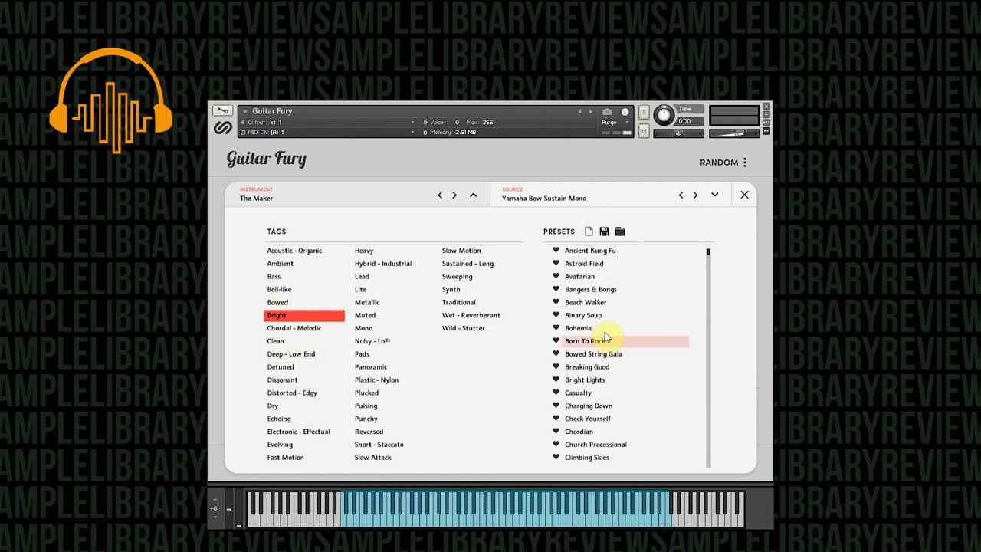
click(605, 277)
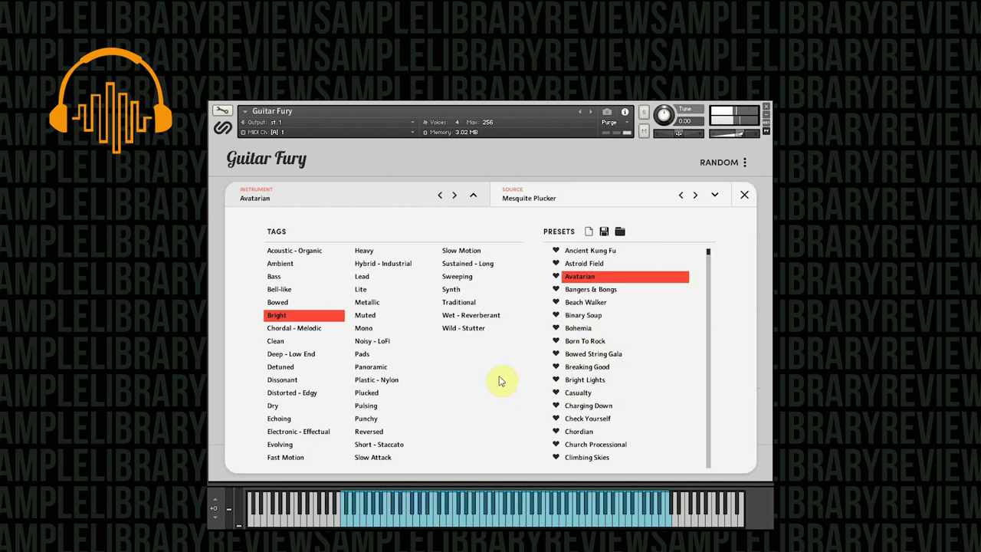
click(603, 355)
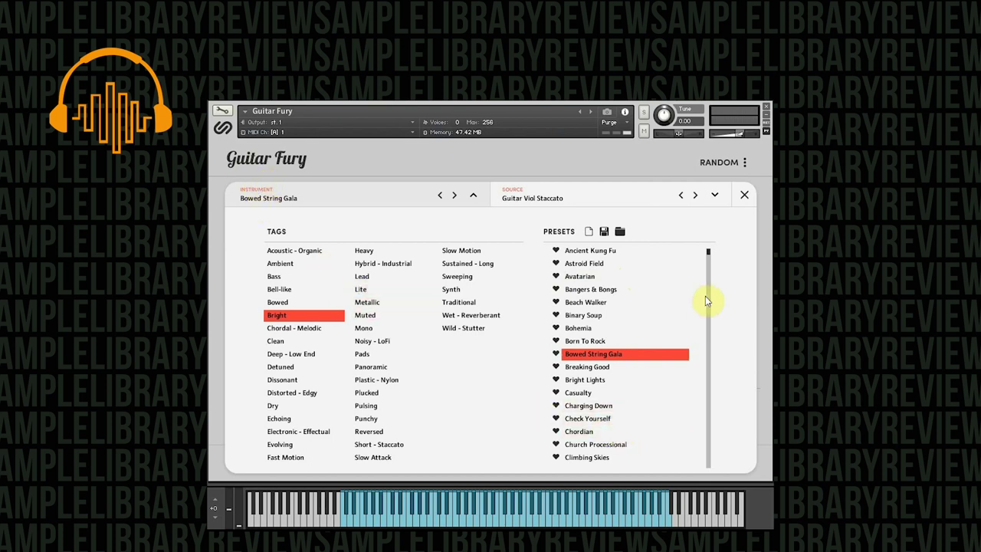
Audition the Frying Felons and Hammersmith presets further down the Bright list
drag(709, 255, 705, 344)
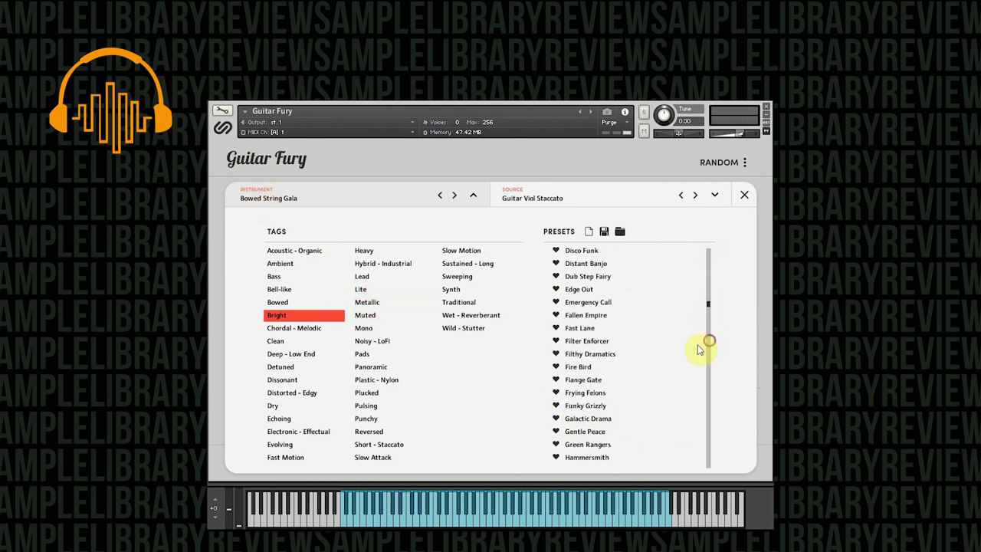
click(615, 398)
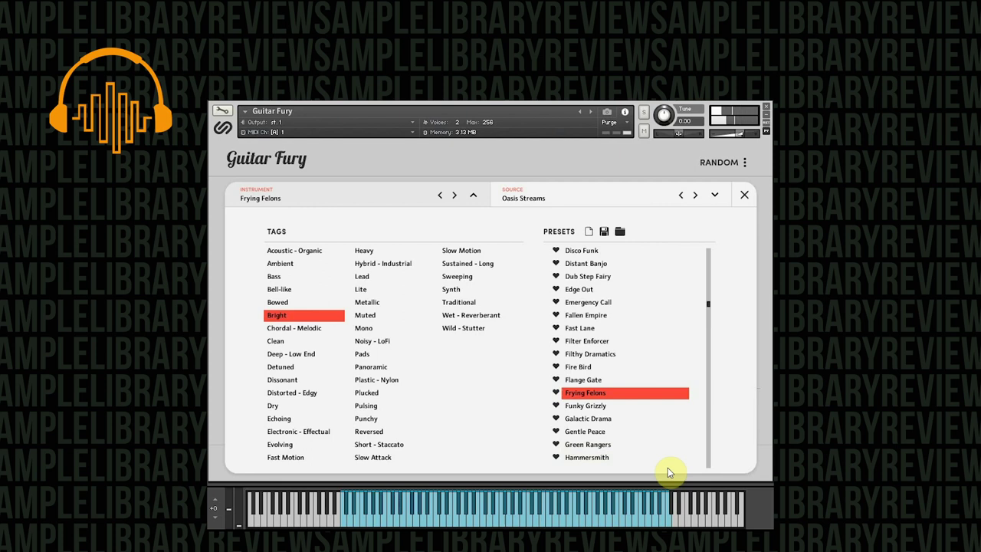
click(618, 457)
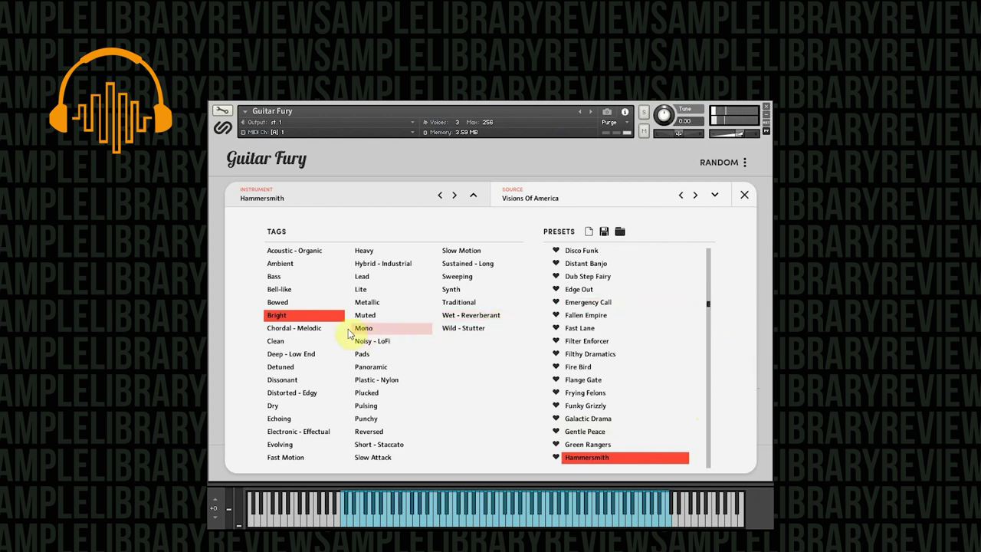
Switch the tag filter from Bright to Chordal - Melodic and audition the Long Live The Eighties and One Note Fairy presets
click(303, 328)
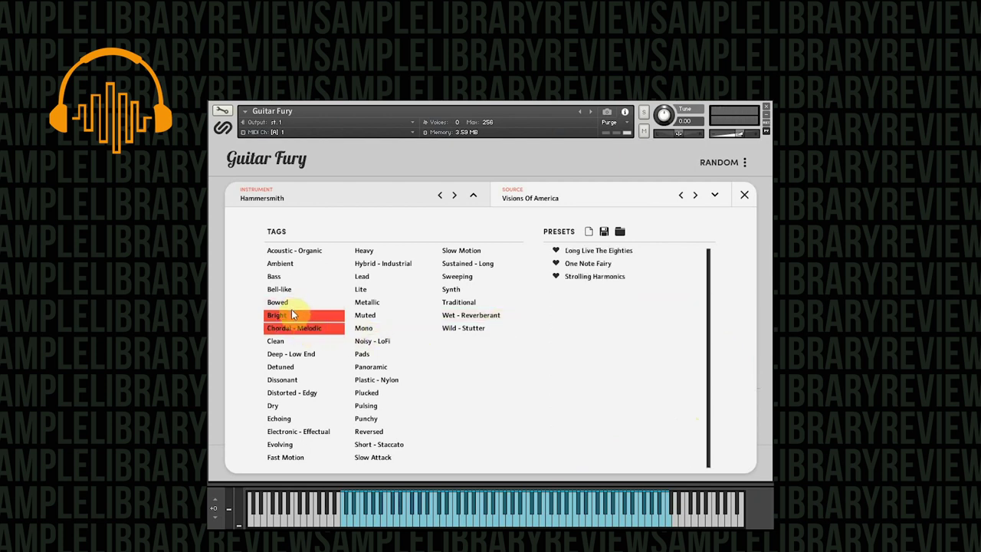
click(290, 316)
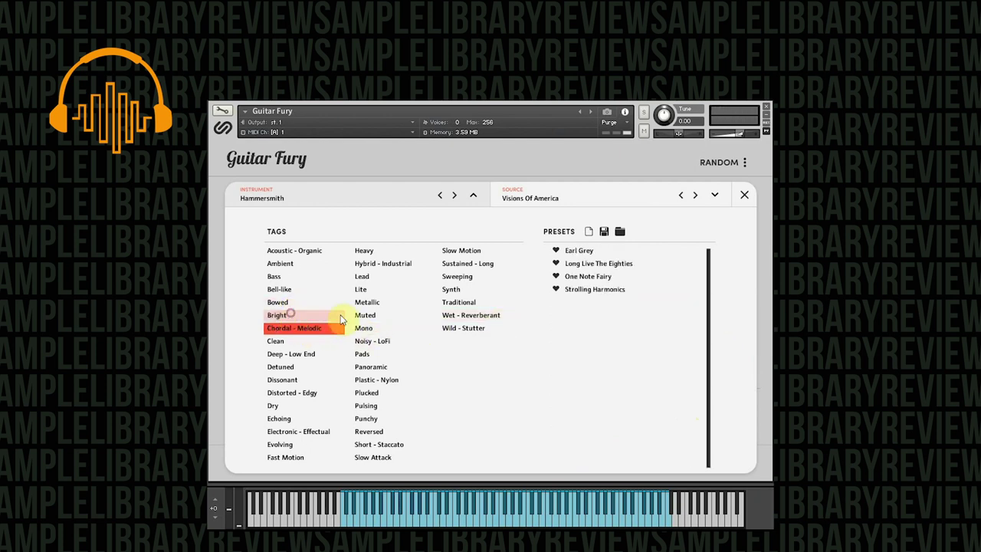
click(607, 263)
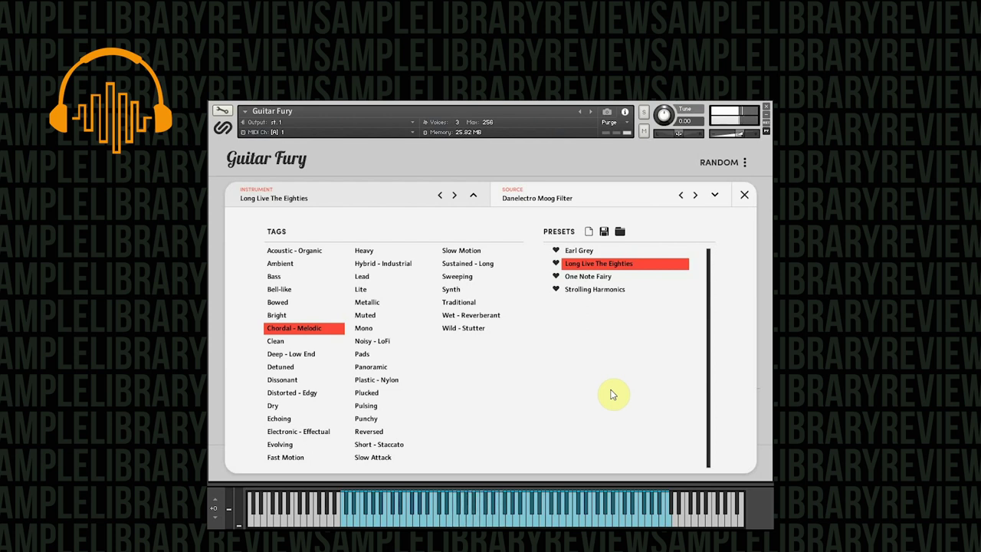
click(590, 277)
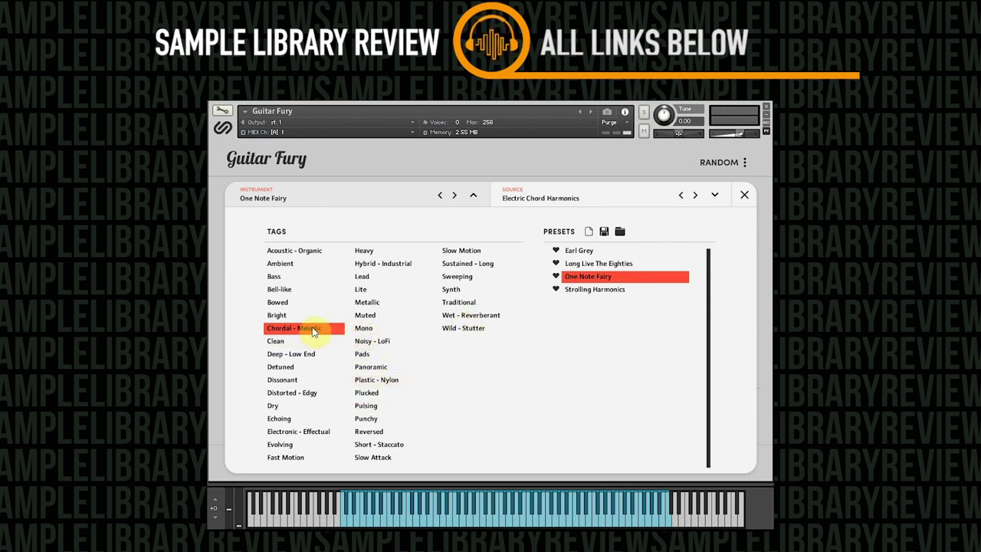
Switch the tag filter from Chordal - Melodic to Clean and audition the Ancient Kung Fu, Masked Hero and Poor Jed presets
click(276, 340)
click(275, 328)
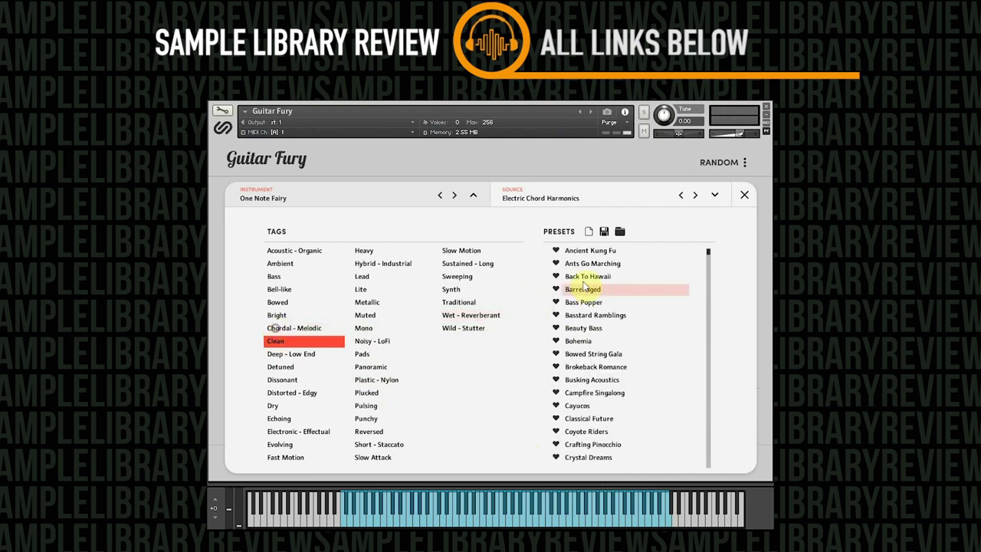
click(587, 251)
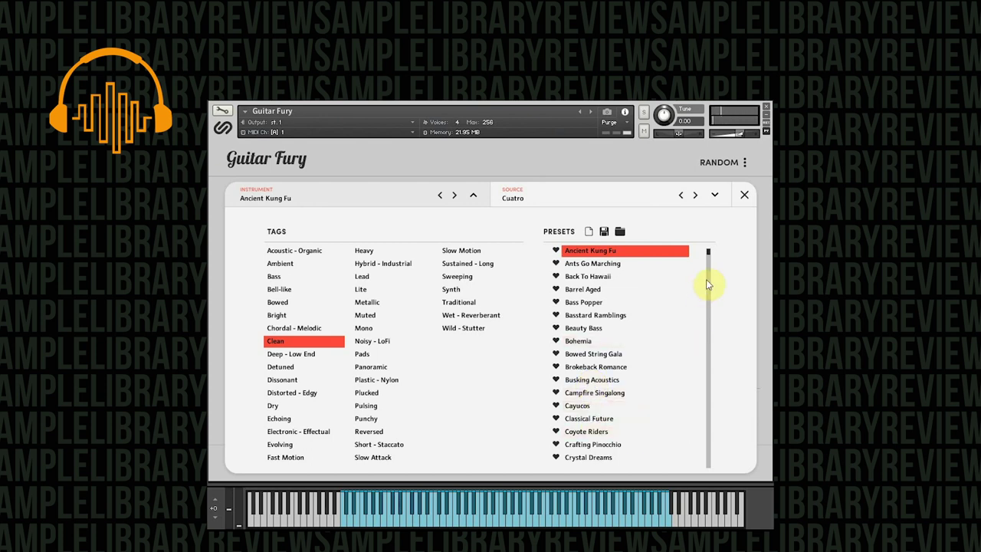
scroll(705, 307, down, 15)
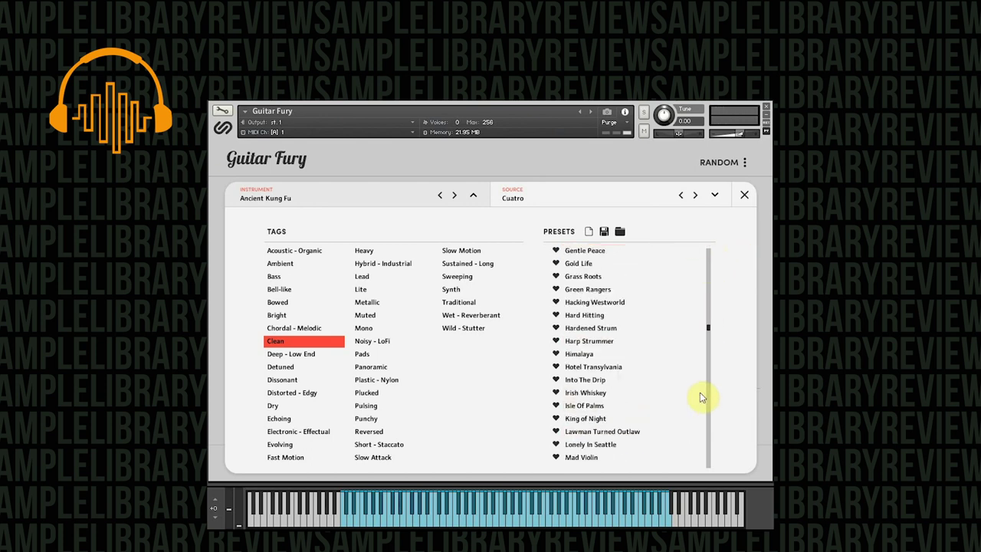
click(602, 277)
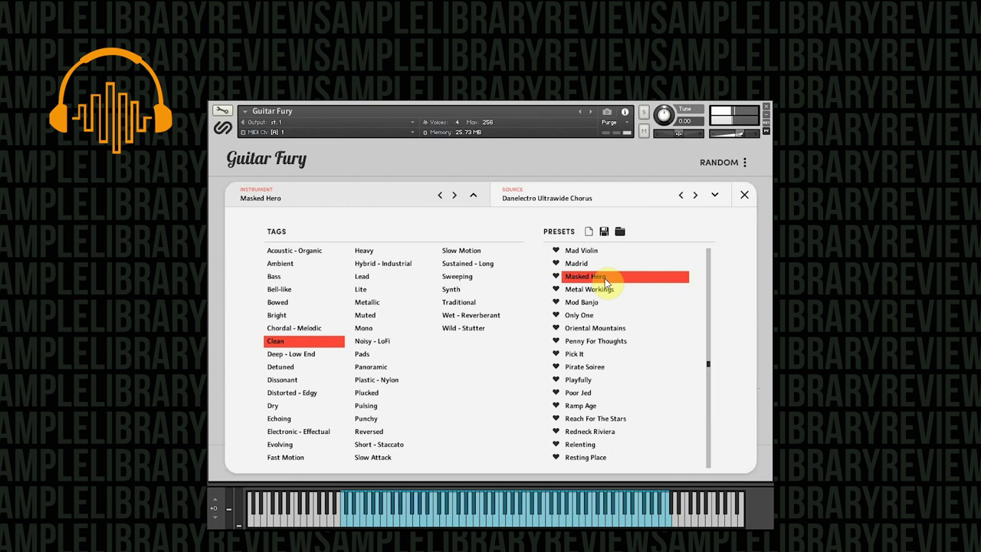
click(593, 394)
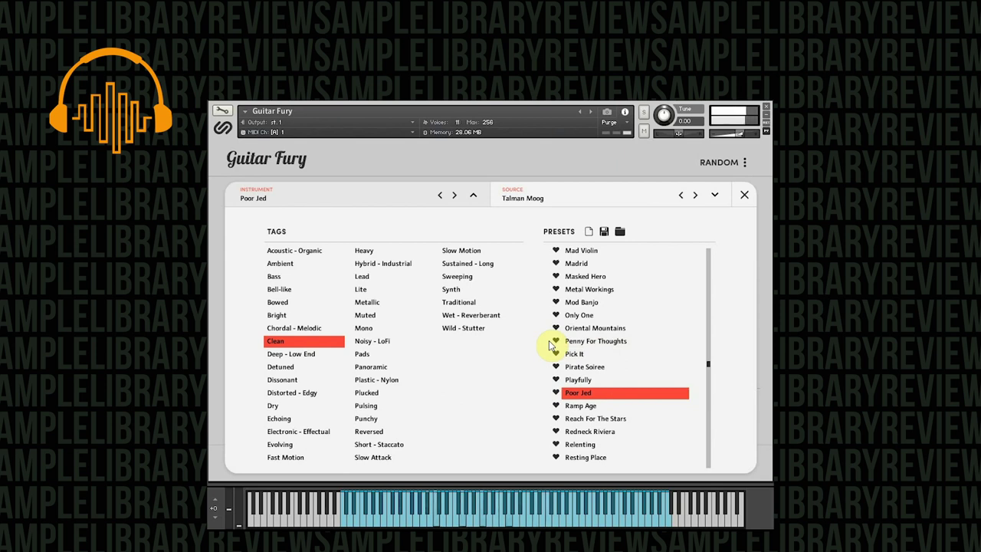
Switch the tag filter from Clean to Deep - Low End and audition the Join The Space Force and Saving LA presets
click(271, 356)
click(314, 343)
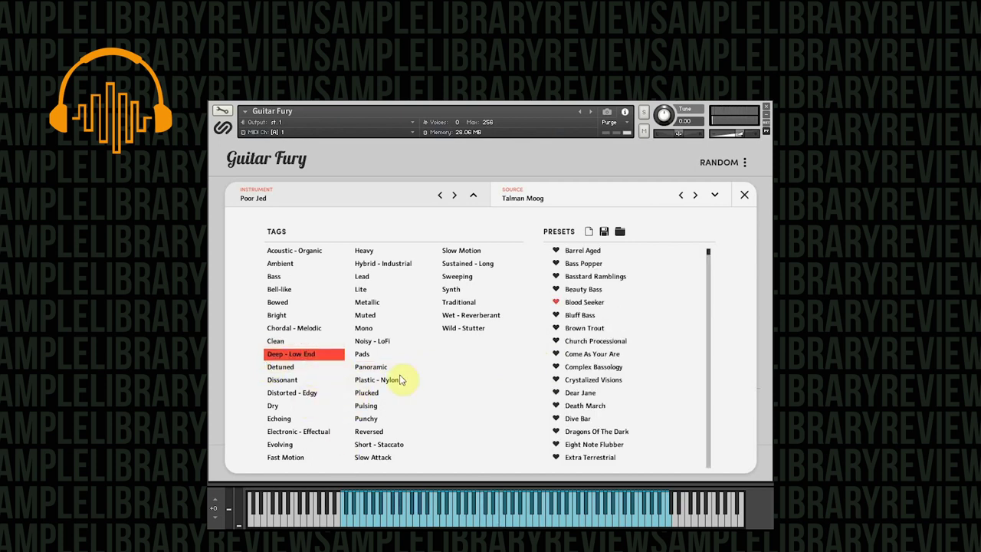
drag(710, 257, 704, 428)
click(621, 302)
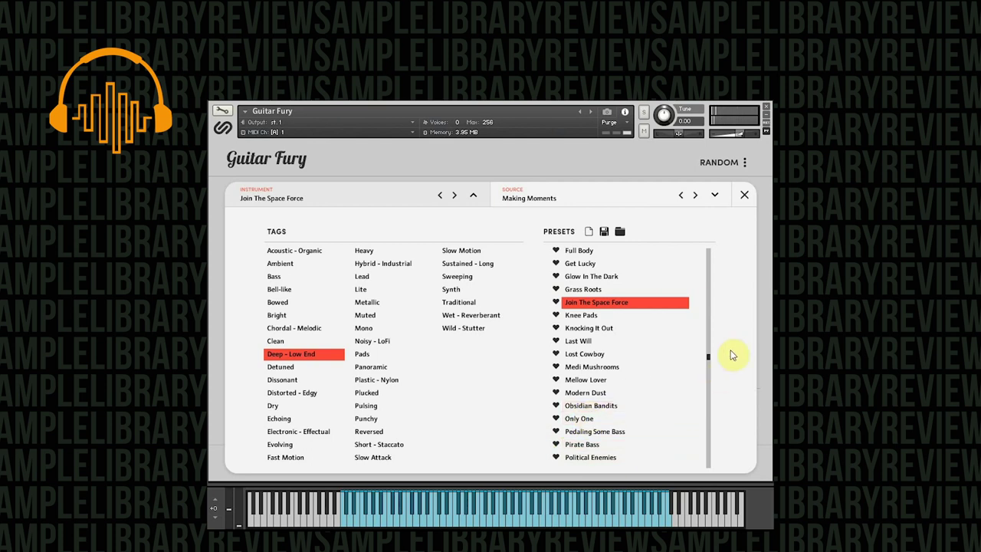
scroll(709, 365, down, 4)
click(590, 357)
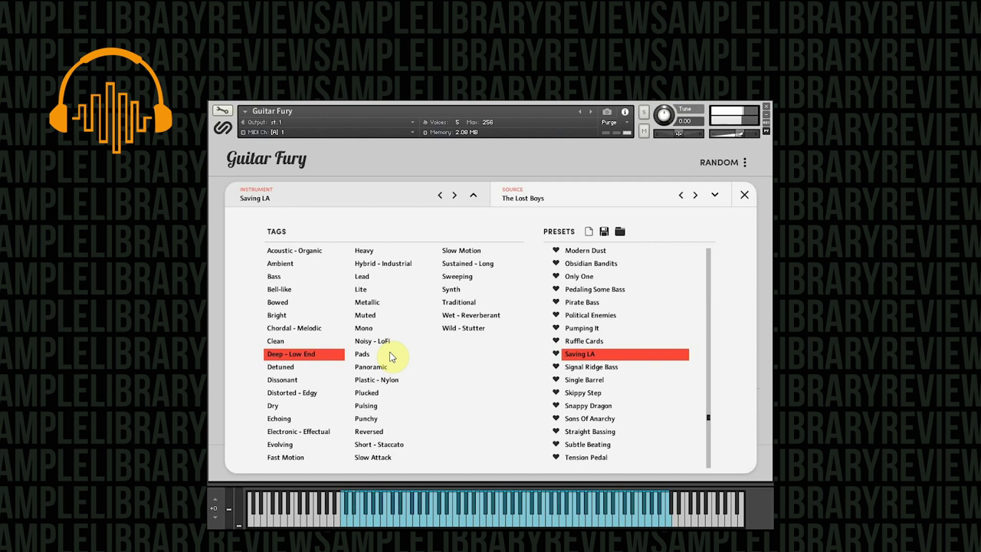
Switch the tag filter from Deep - Low End to Detuned and audition the Monks Of Modern and Rust World presets
click(296, 366)
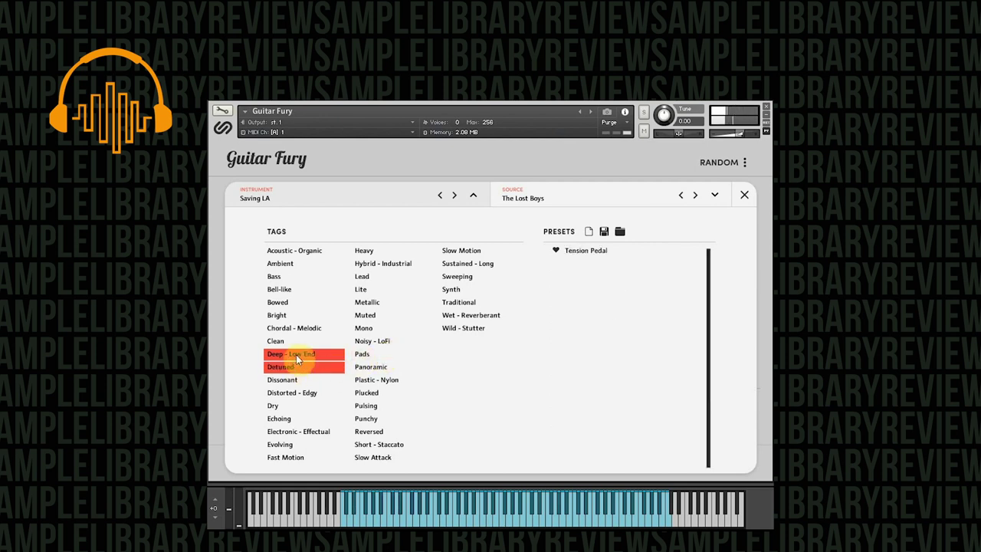
click(296, 354)
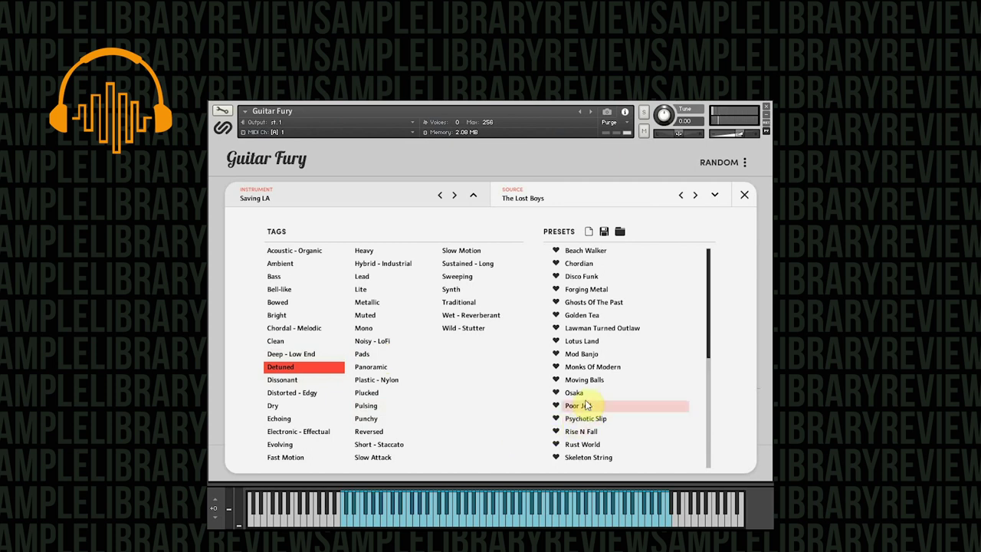
click(593, 367)
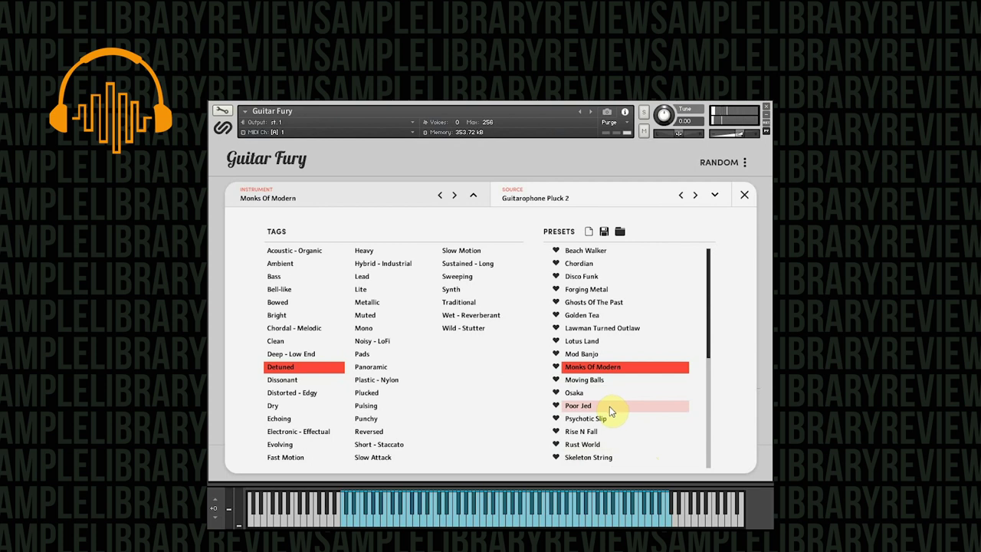
click(706, 288)
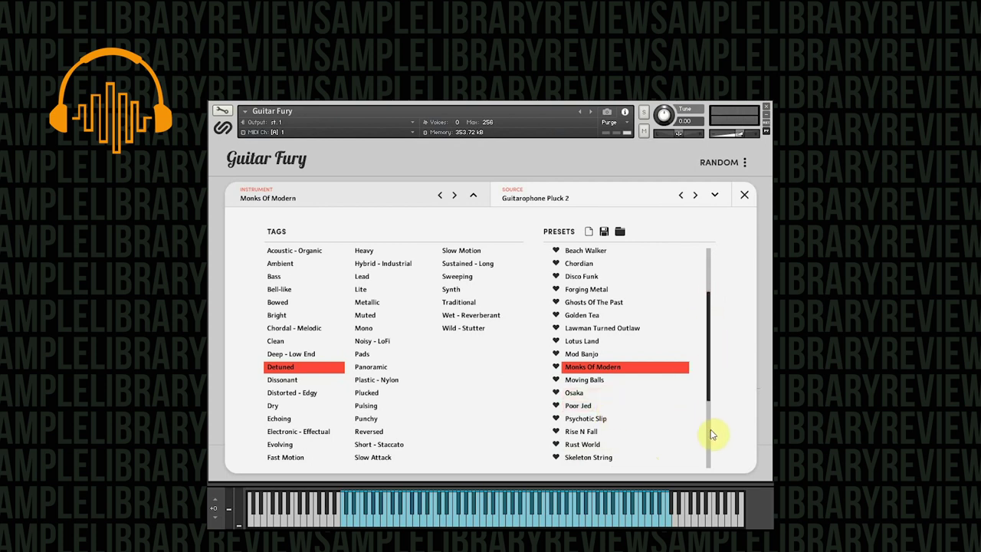
click(619, 444)
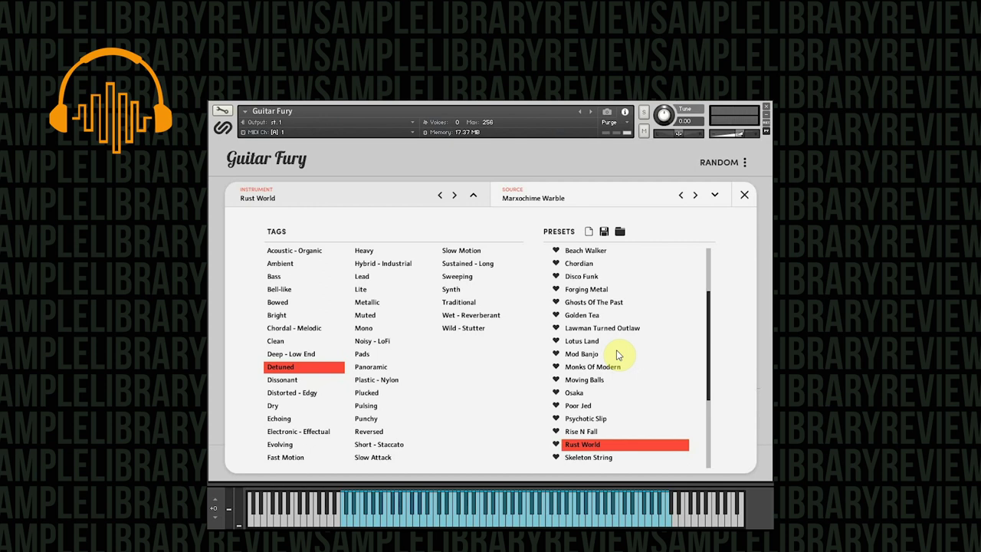
Leave the preset browser and view the LFO settings of the Lo Cut filter
click(745, 196)
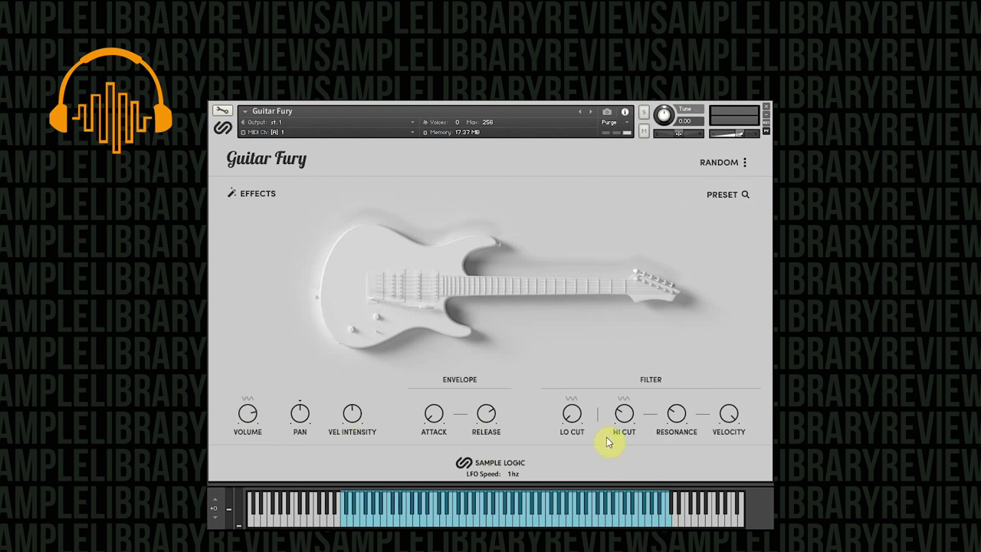
click(573, 401)
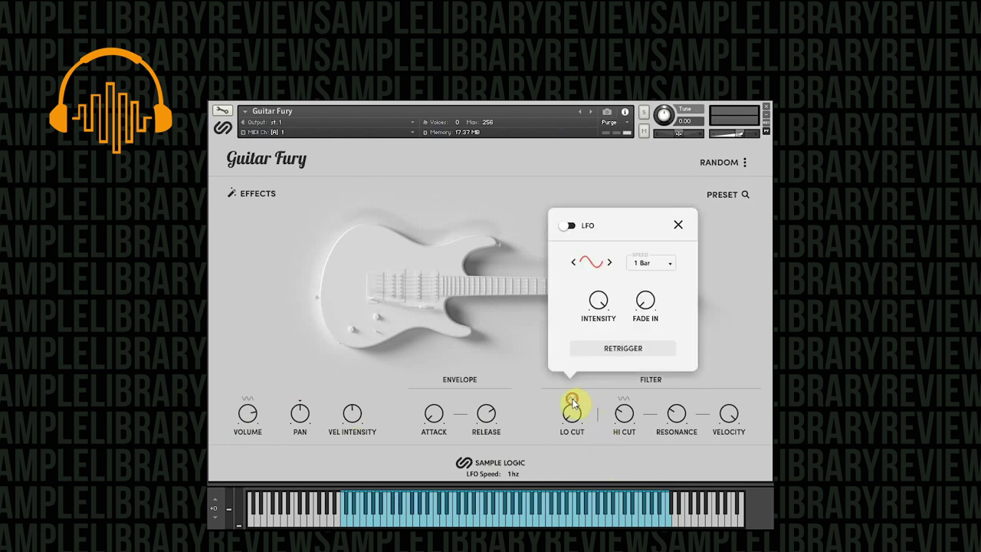
click(679, 225)
Reopen the instrument preset browser, switch the tag filter from Detuned to Clean and load the Cayucos preset
click(723, 194)
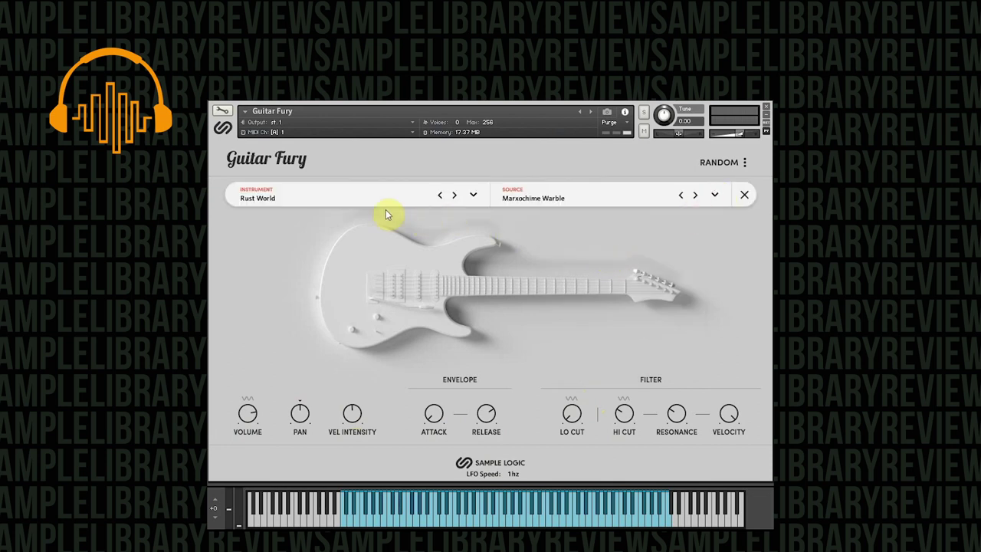
click(336, 198)
click(295, 354)
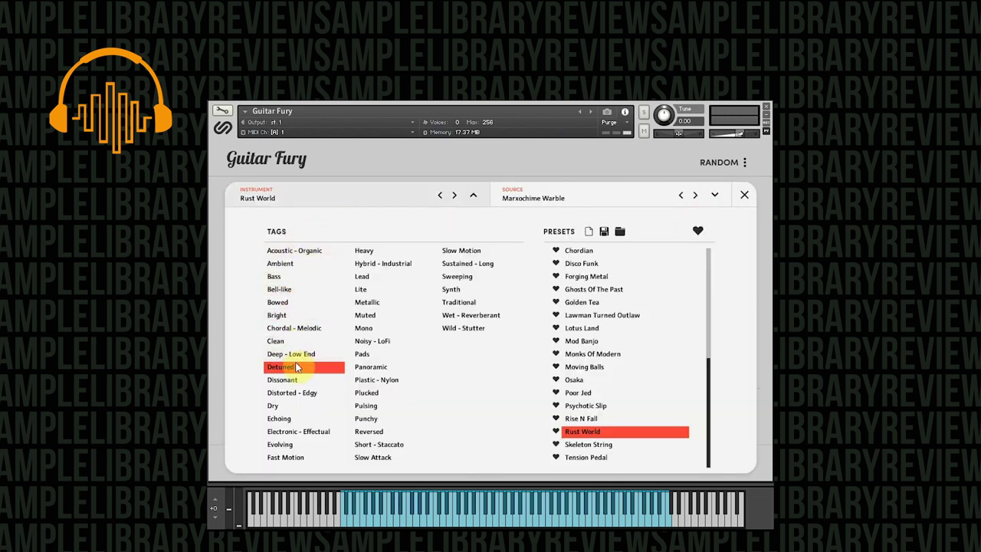
click(295, 340)
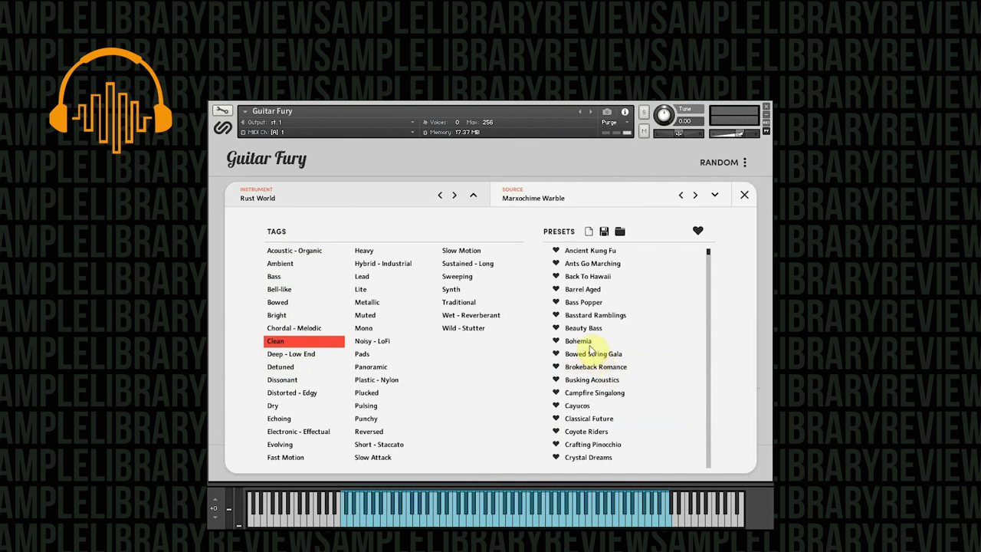
click(605, 408)
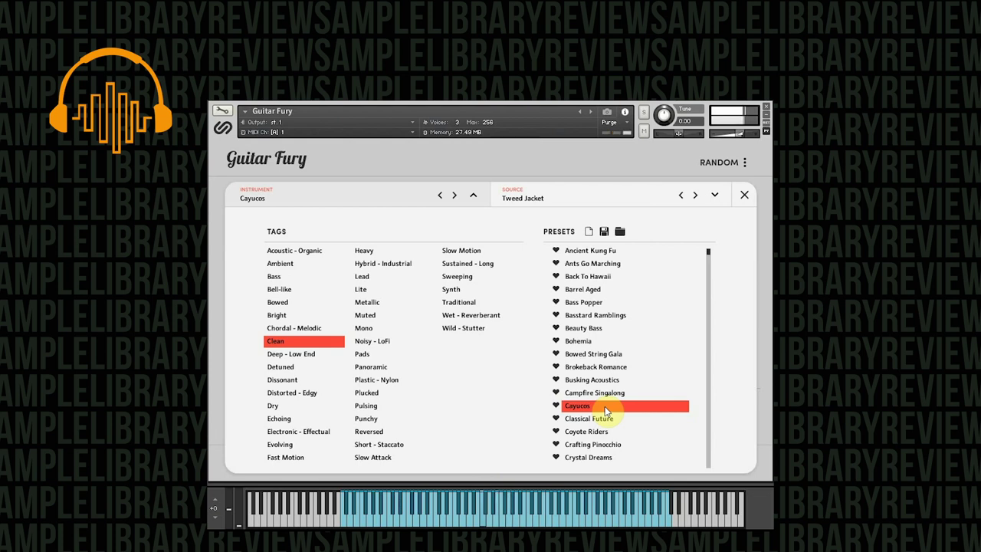
Turn on the LFO for the Lo Cut filter and set its speed to 16th
click(740, 194)
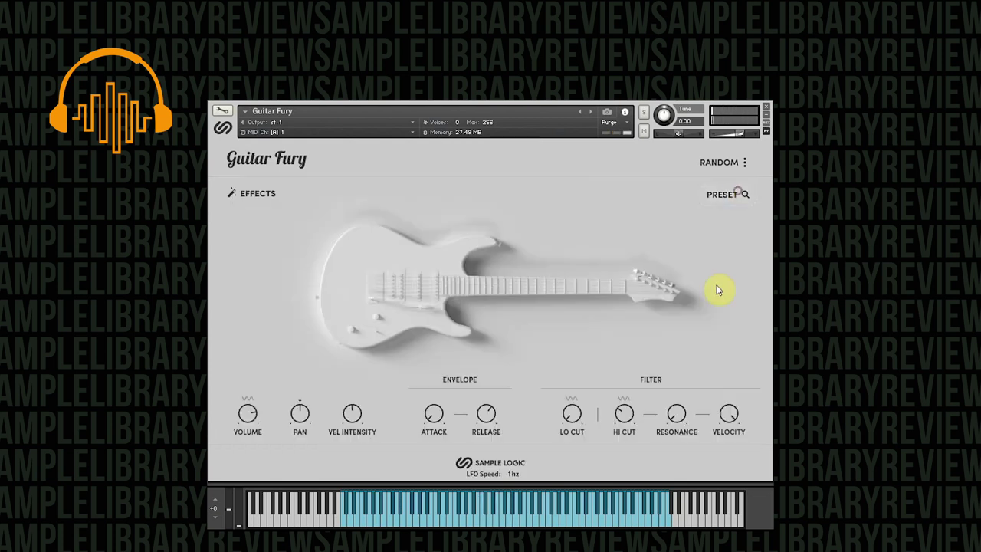
click(571, 400)
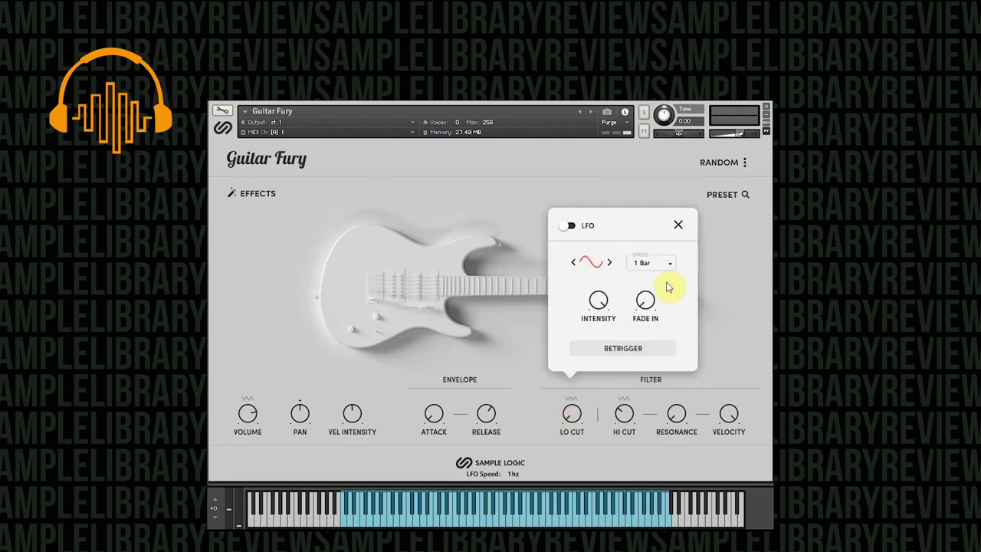
click(570, 225)
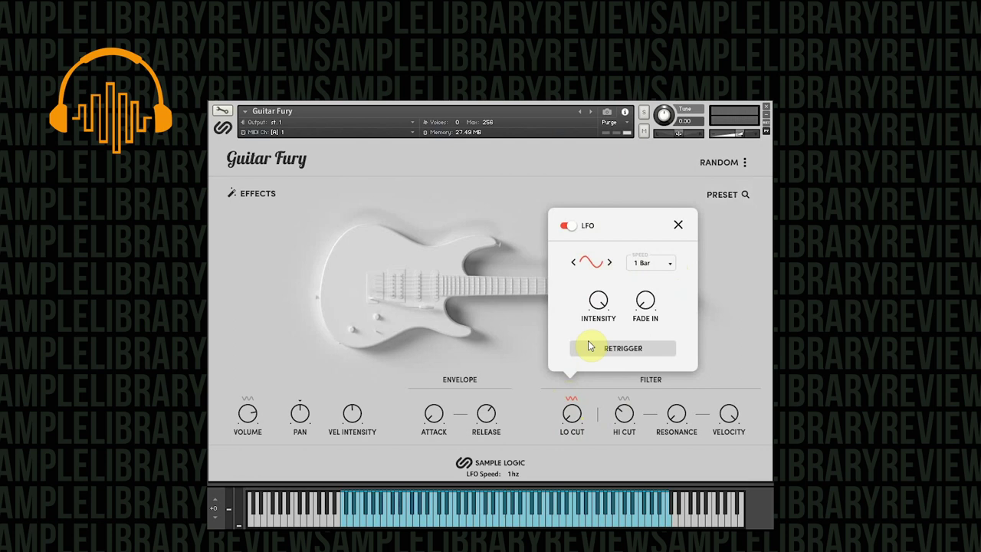
click(660, 264)
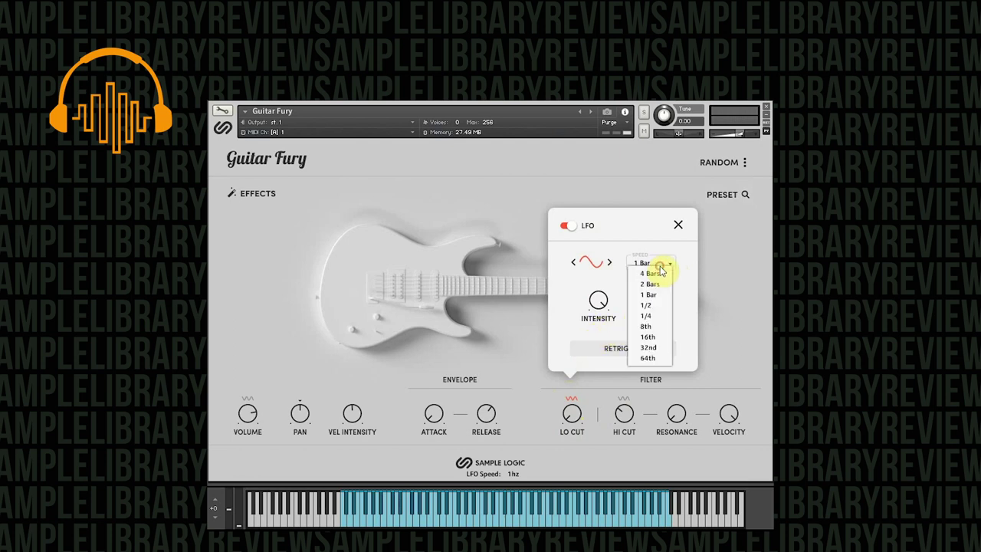
click(657, 336)
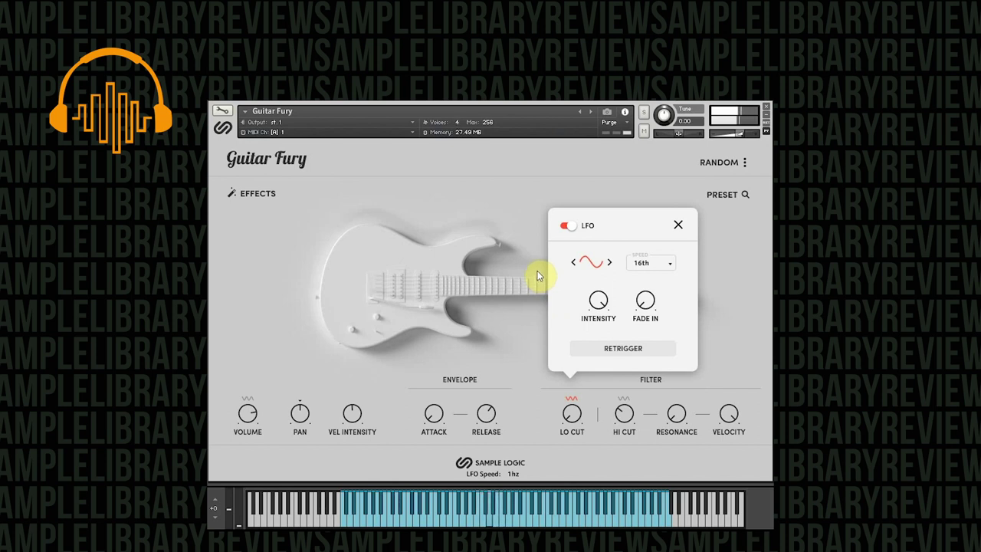
Set the Lo Cut filter's LFO speed to 8th, audition it, and turn the LFO off, closing its settings
click(640, 265)
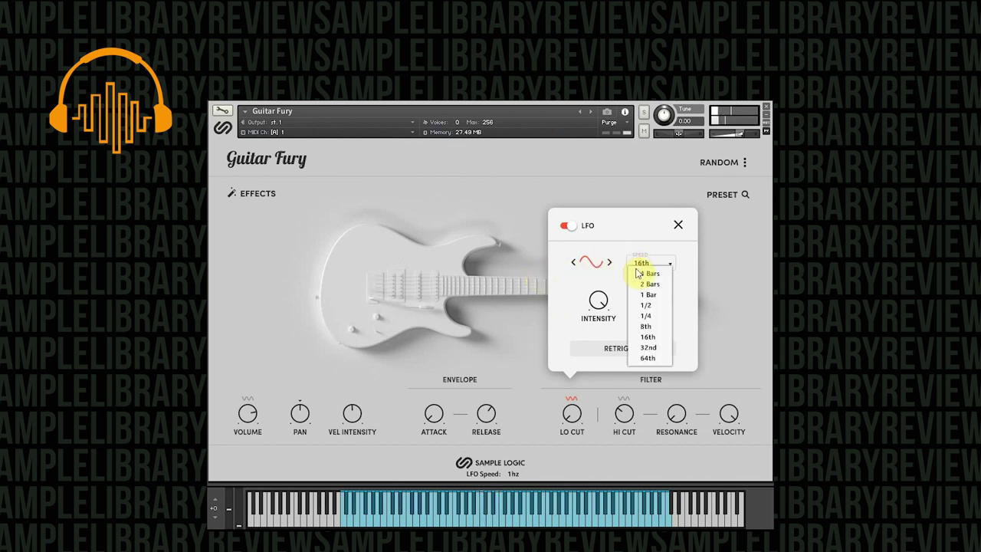
click(645, 328)
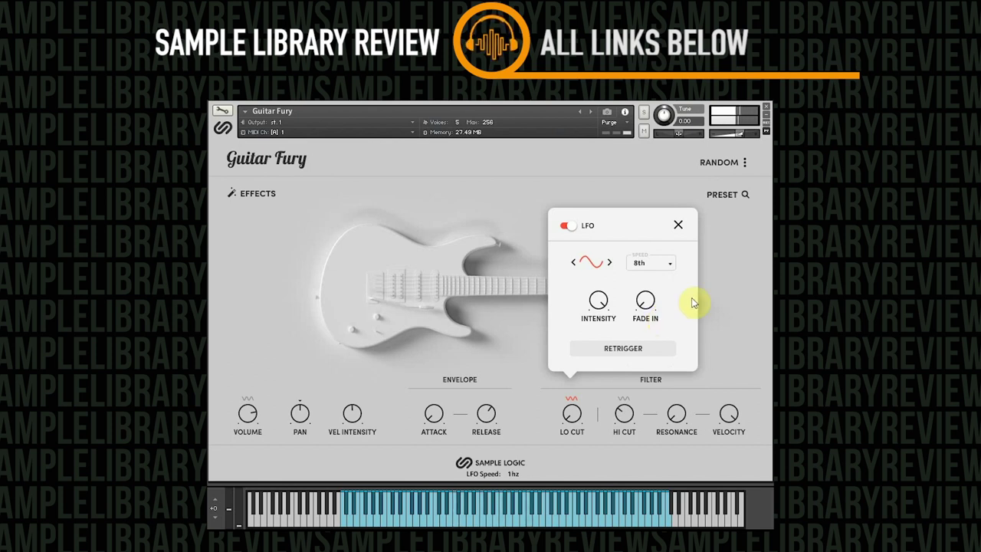
click(567, 225)
click(679, 226)
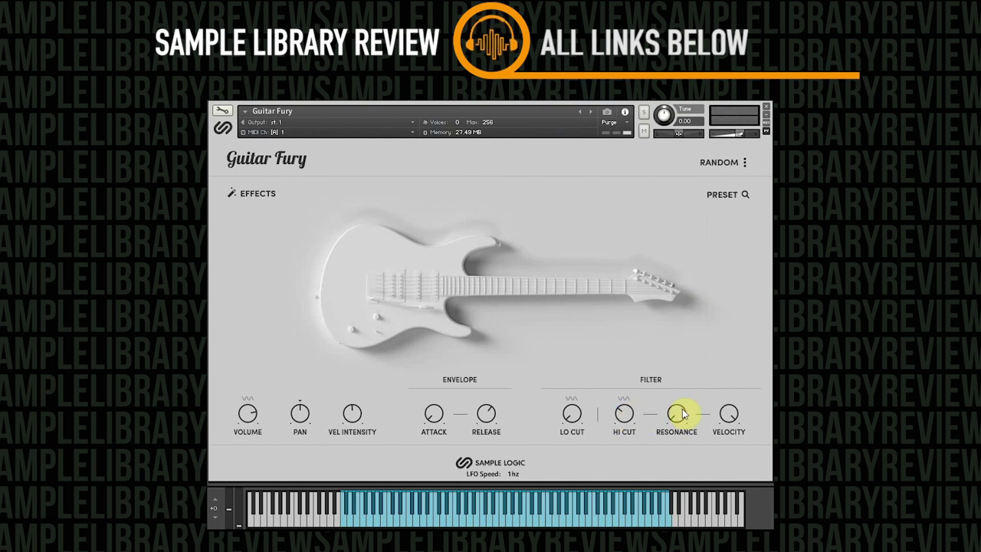
View the Effects page briefly, return to the main page and open the instrument preset browser
click(232, 193)
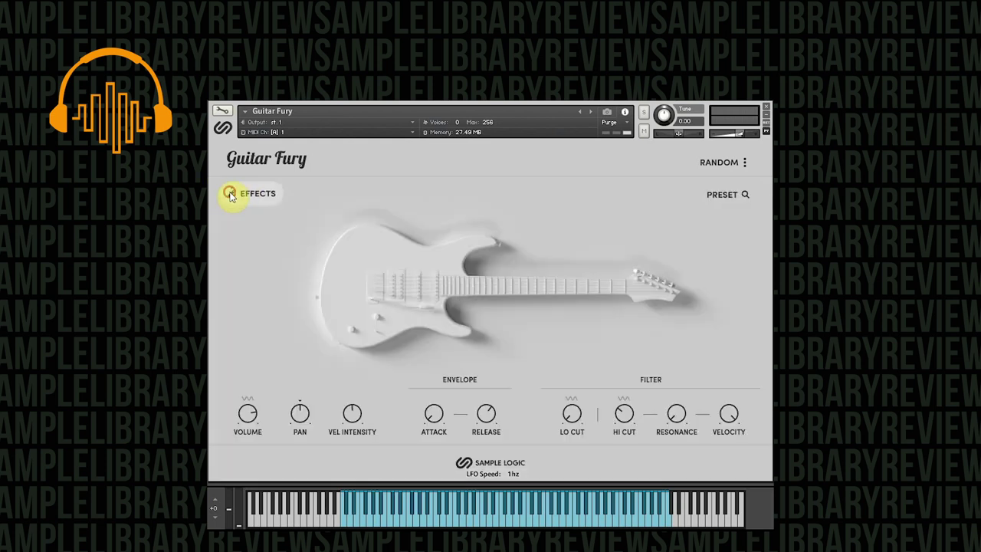
click(231, 193)
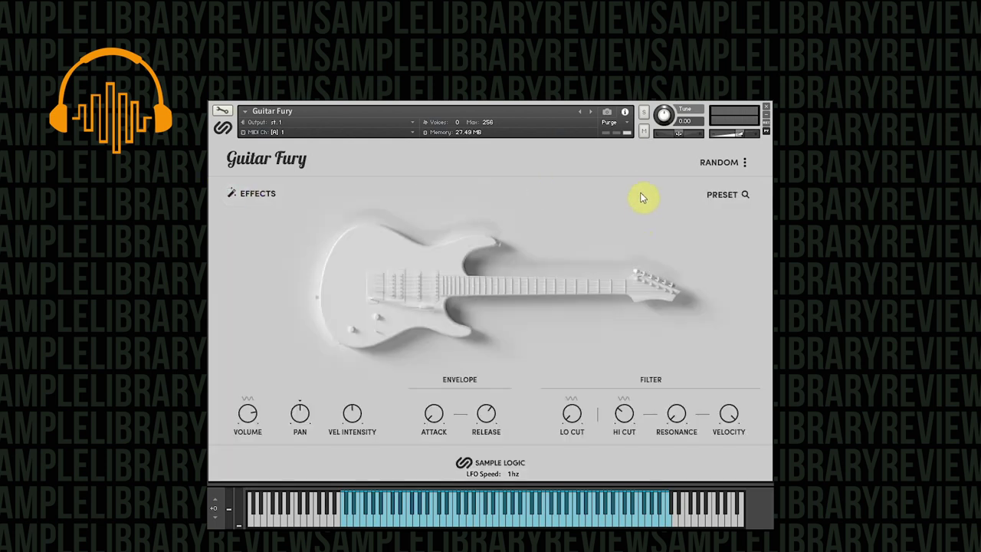
click(721, 194)
click(325, 193)
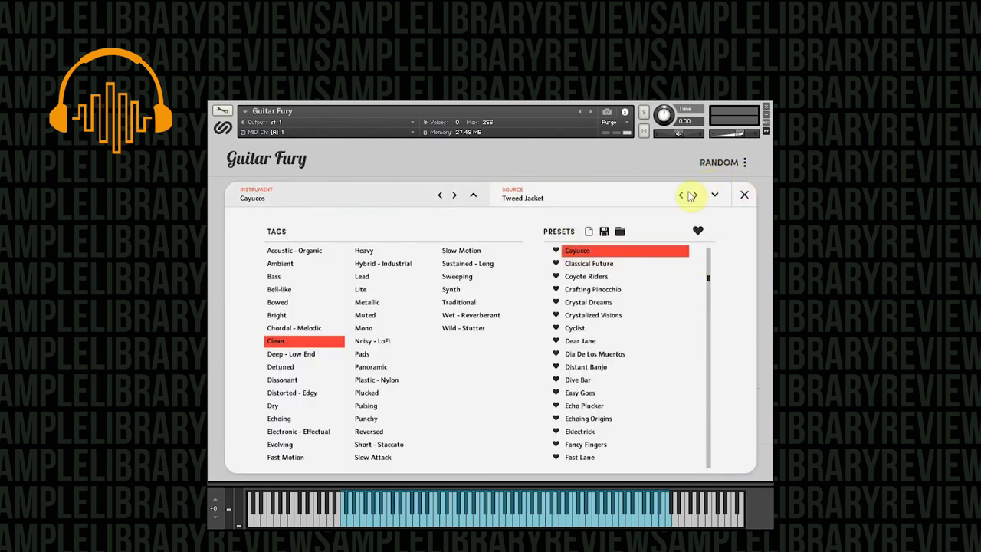
Add Source and Effects to Instrument in the random settings and close them
click(746, 163)
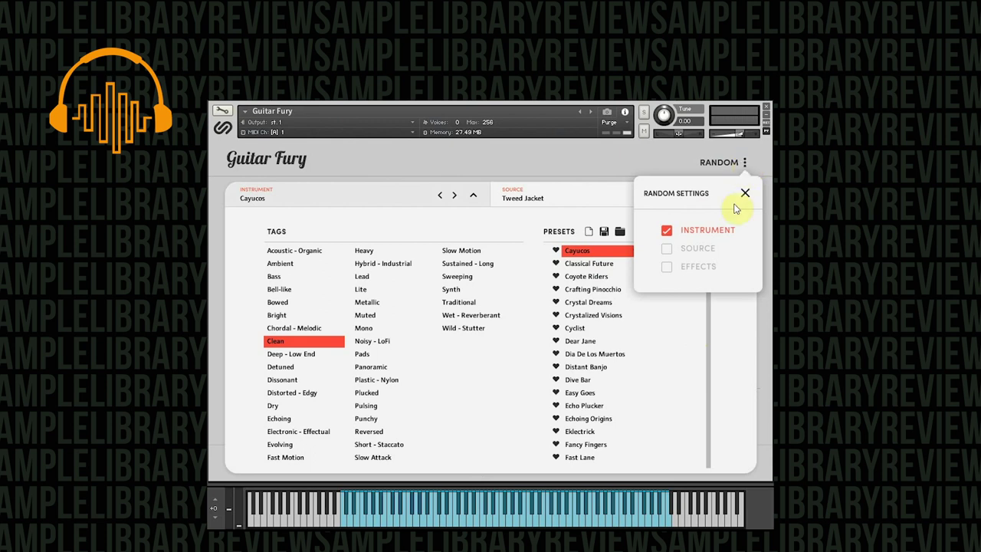
click(667, 250)
click(667, 267)
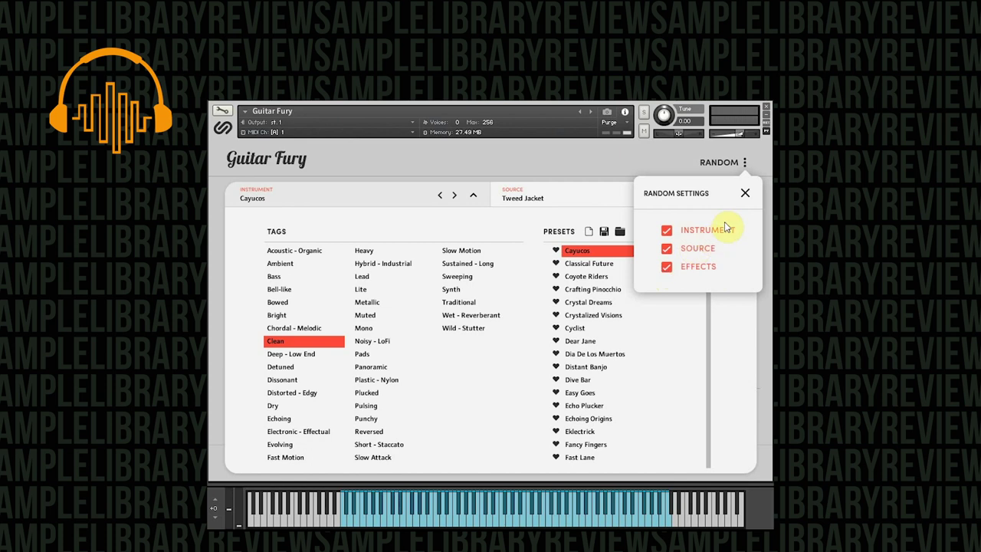
click(745, 194)
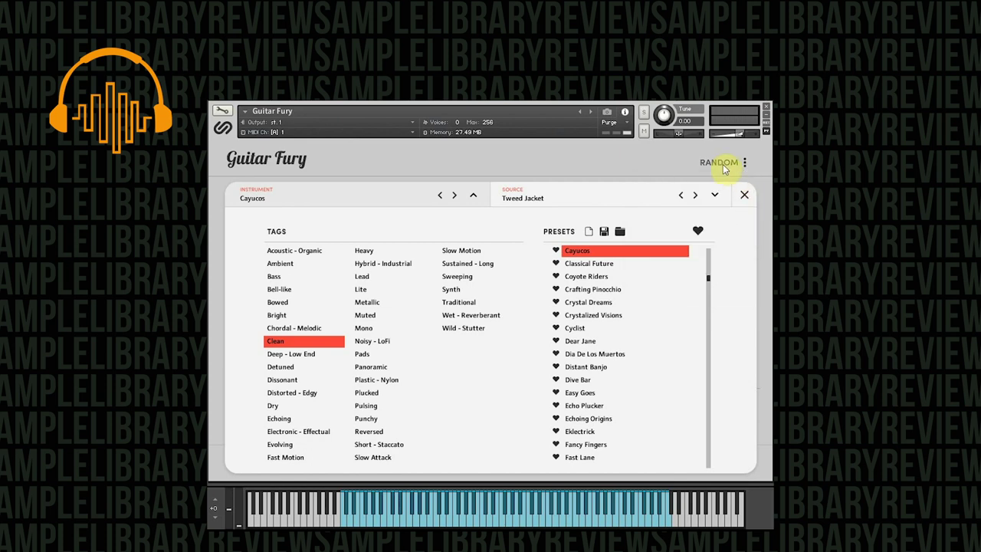
Randomize the instrument, source and effects six times, auditioning each generated sound
click(719, 162)
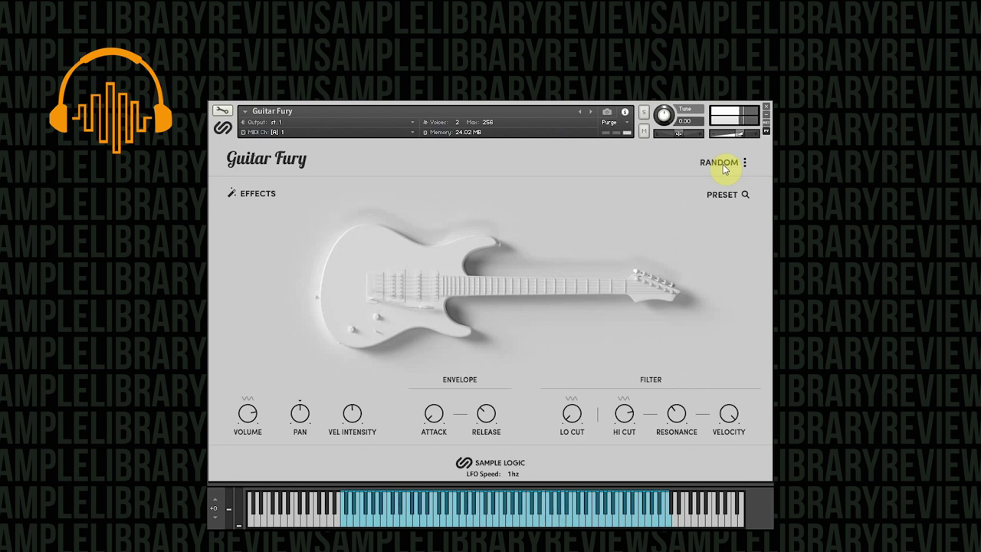
click(720, 164)
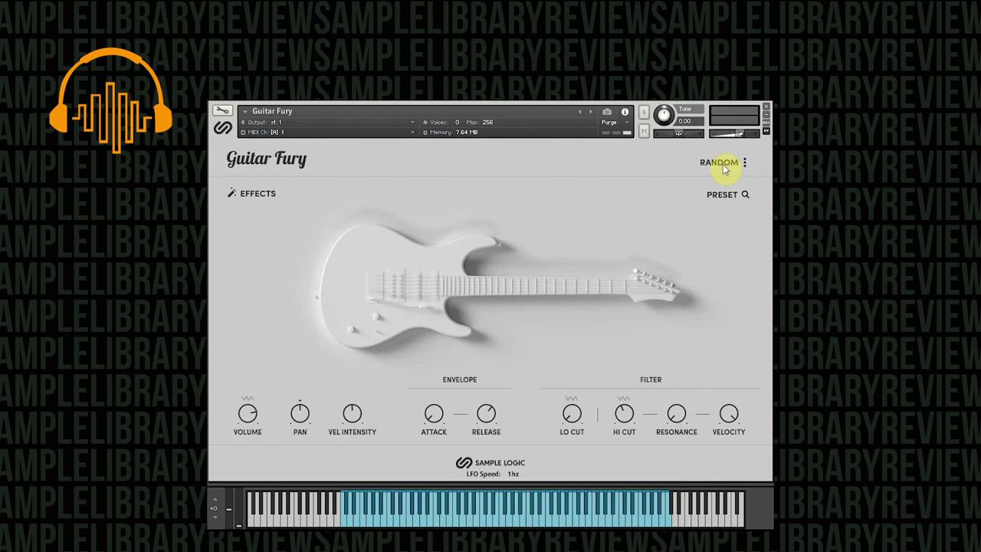
click(721, 164)
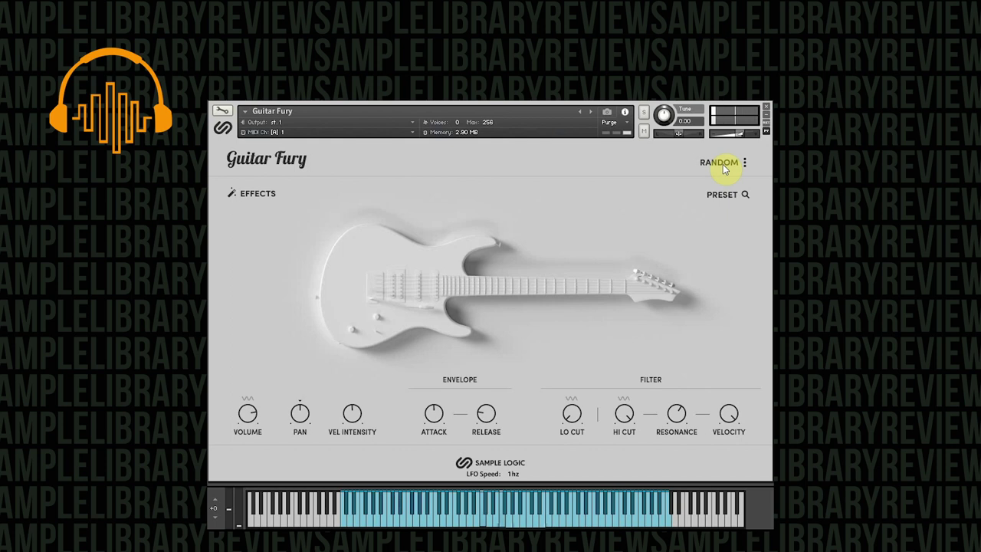
click(724, 166)
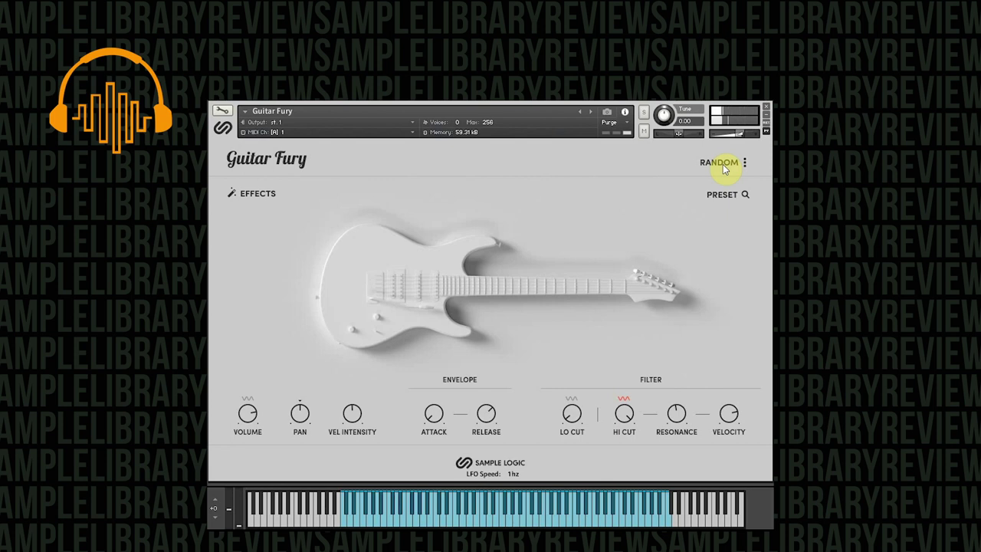
click(724, 168)
click(723, 163)
Reopen the instrument preset browser, filter by the Distorted - Edgy tag and load the Astroid Field preset
click(747, 195)
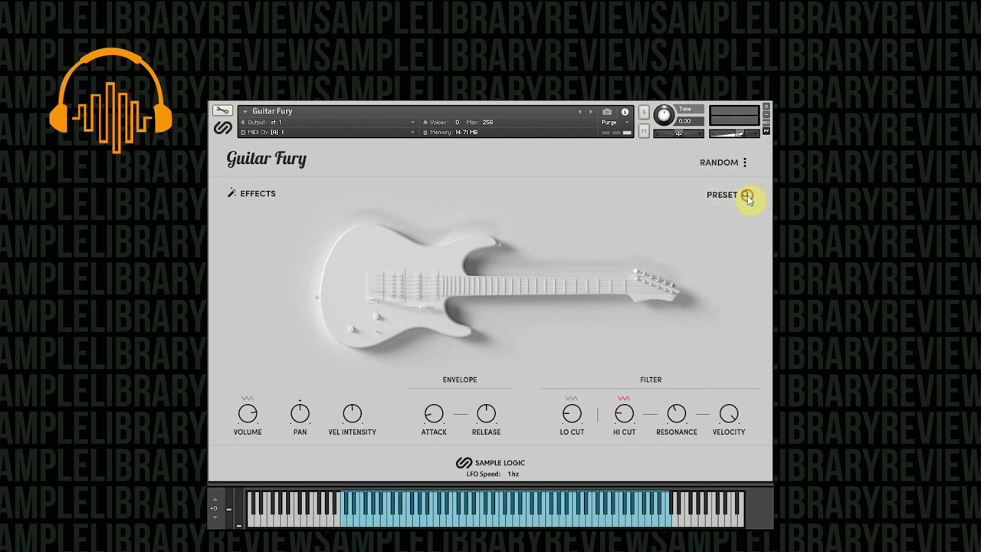
click(335, 198)
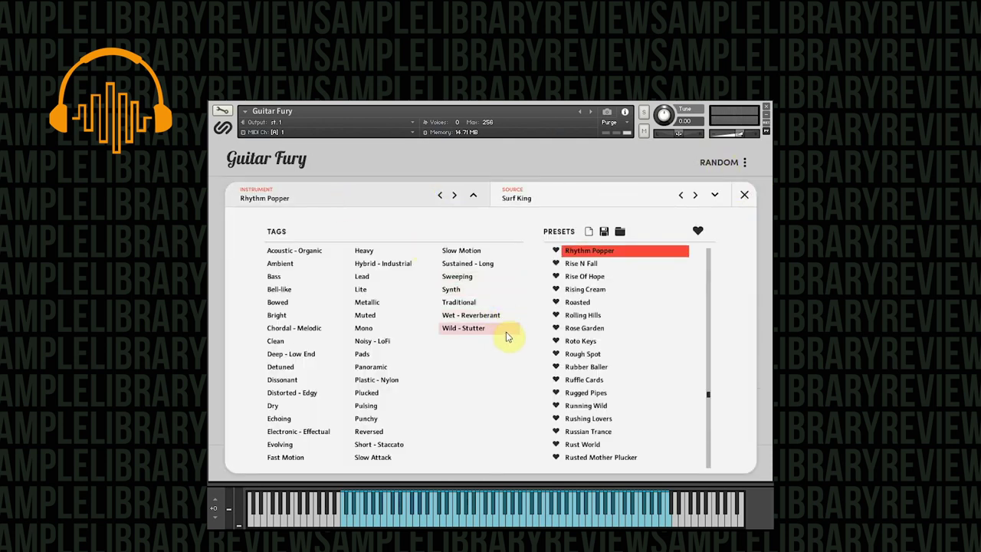
click(296, 396)
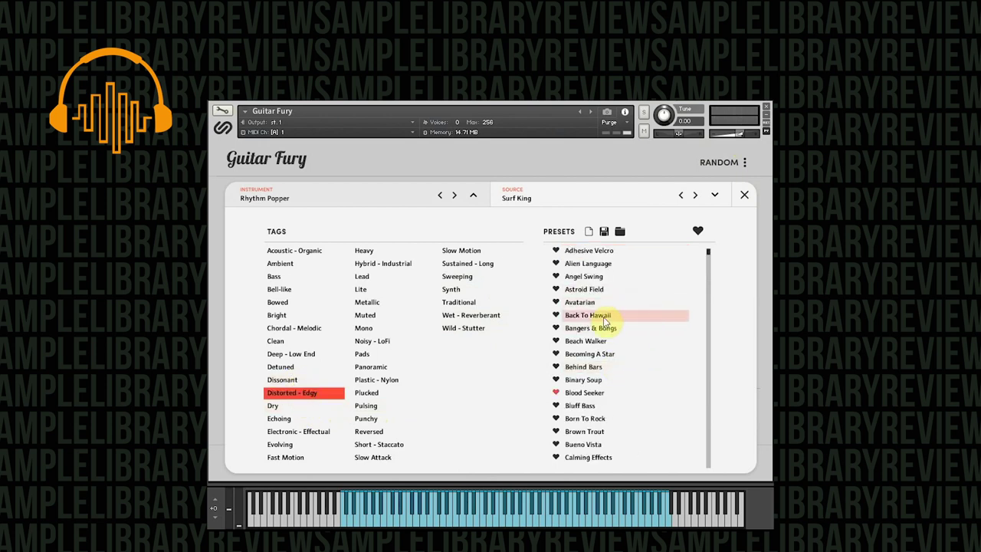
click(587, 289)
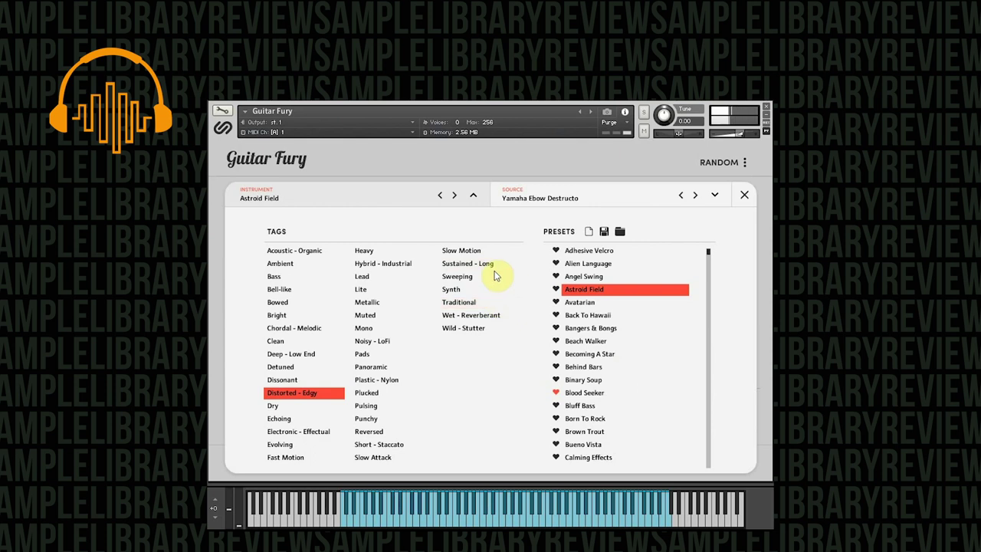
Exclude Source and Effects from the random settings, leaving only Instrument selected, and close the settings
click(744, 163)
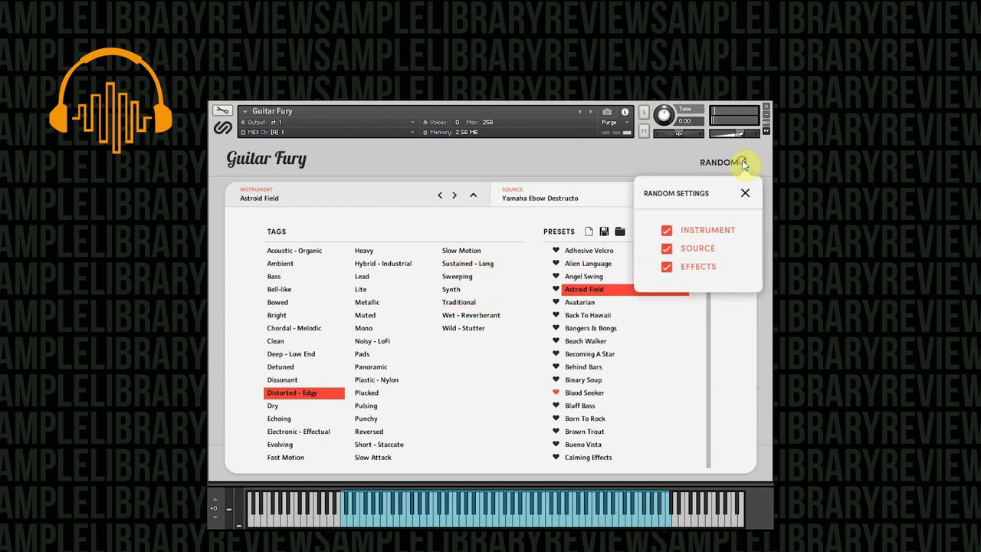
click(667, 248)
click(666, 267)
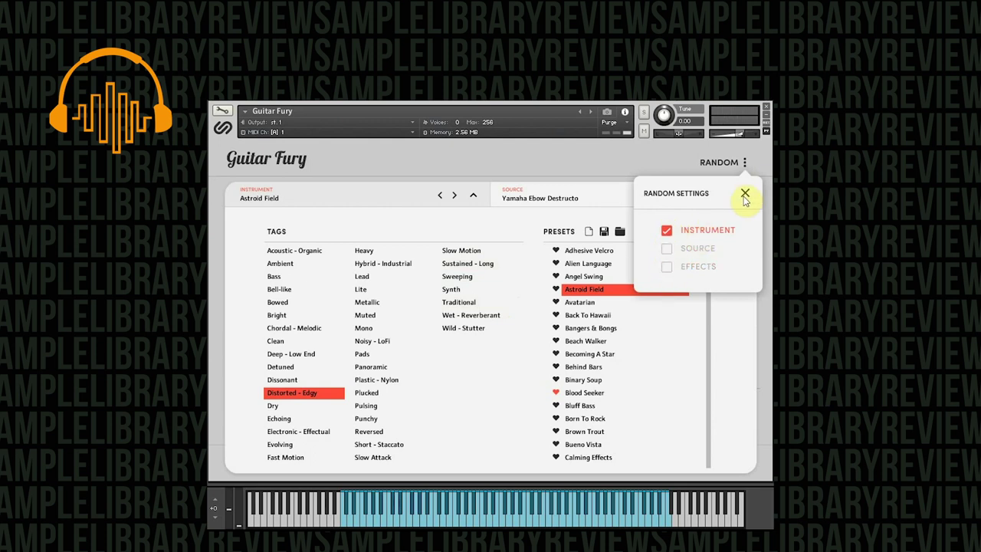
click(744, 194)
Randomize only the instrument three times, auditioning the sounds, and finish with the random settings closed
click(721, 162)
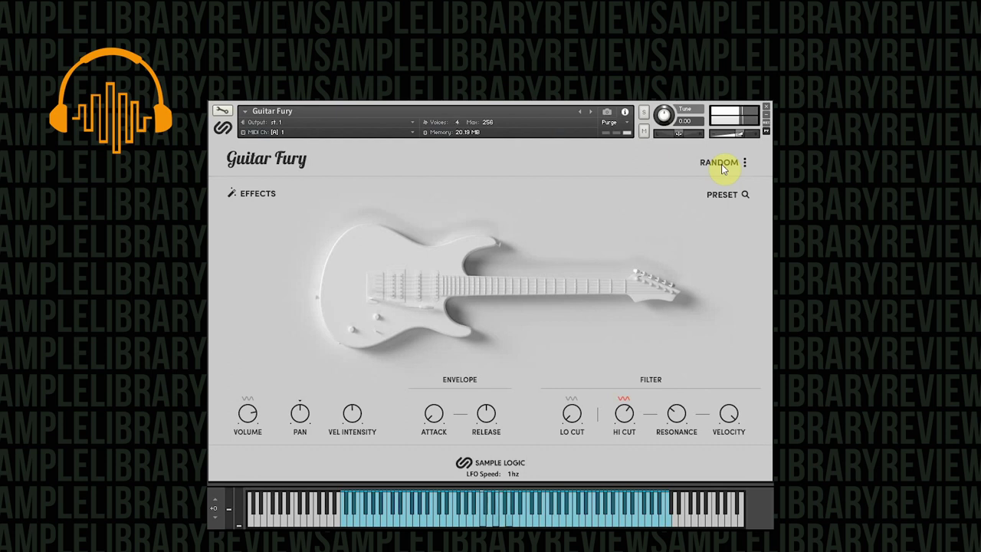
click(720, 162)
click(746, 161)
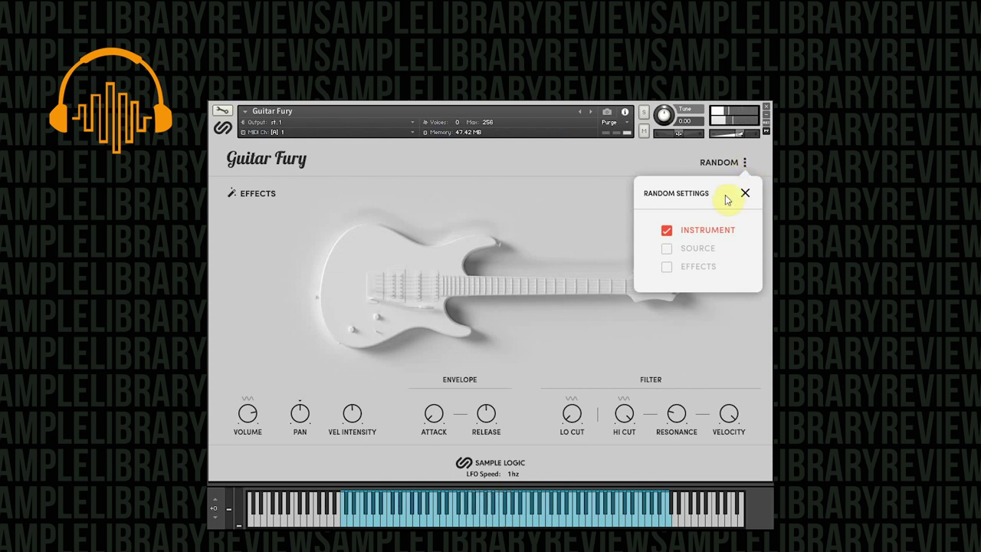
click(720, 164)
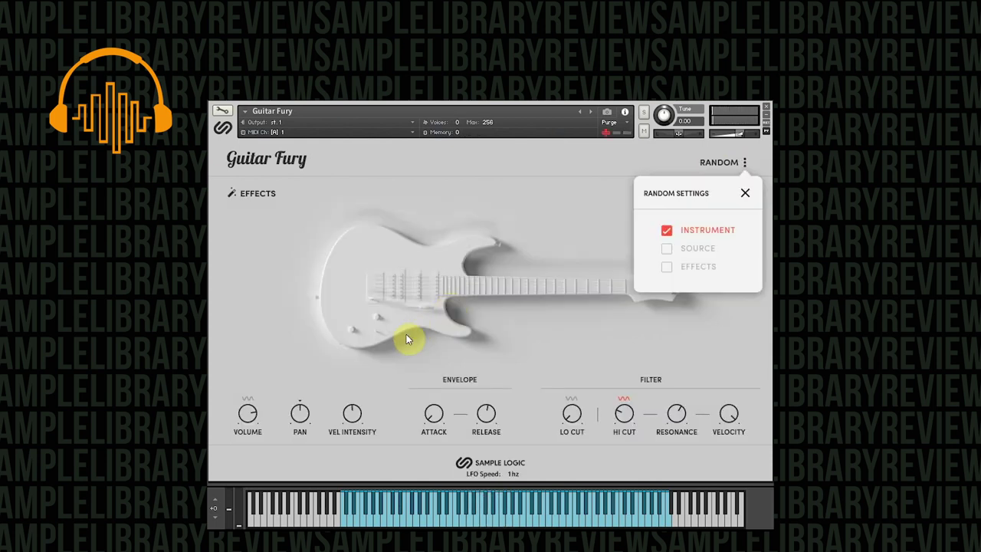
click(745, 193)
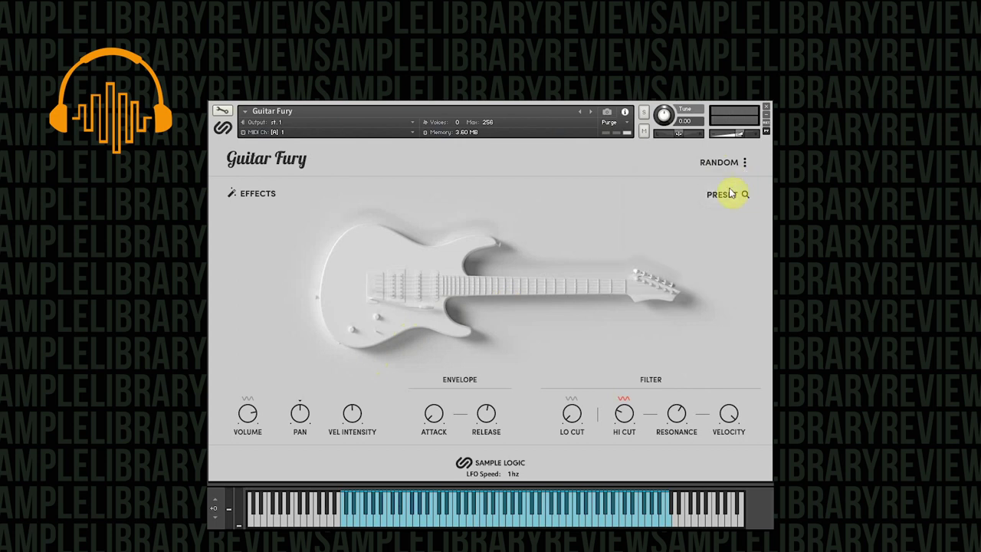
Filter the instrument presets by Distorted - Edgy again and audition Astroid Field and Bangers & Bongs
click(741, 195)
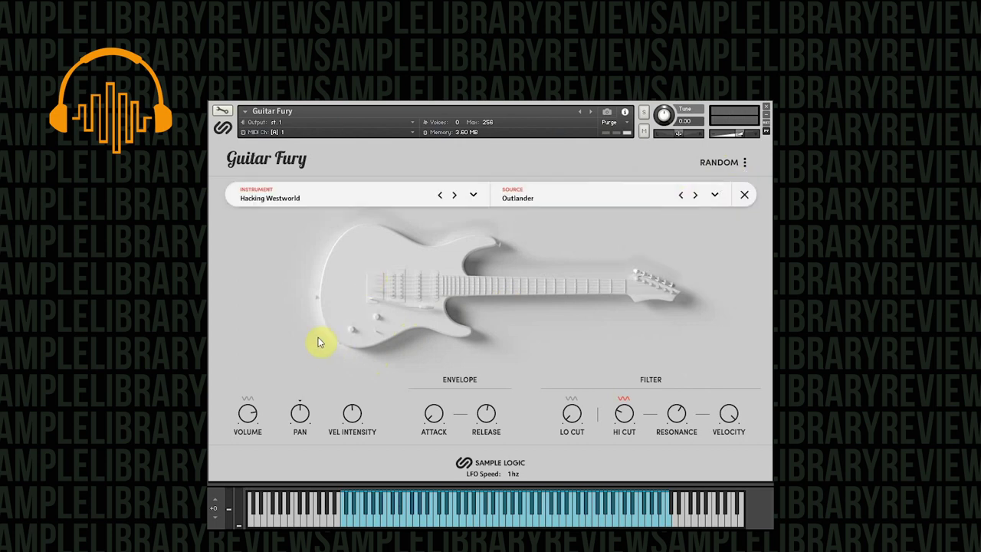
click(320, 198)
click(280, 392)
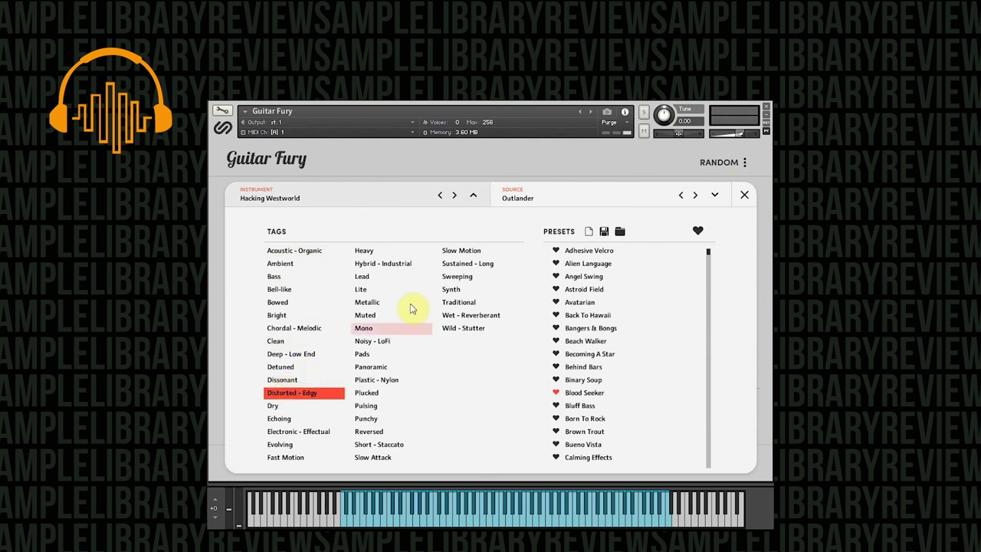
click(588, 291)
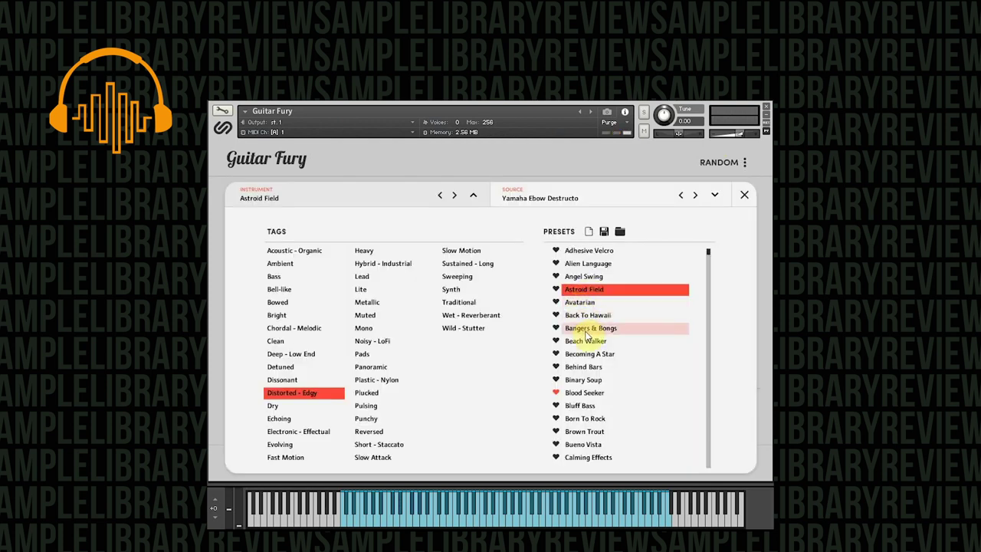
click(586, 329)
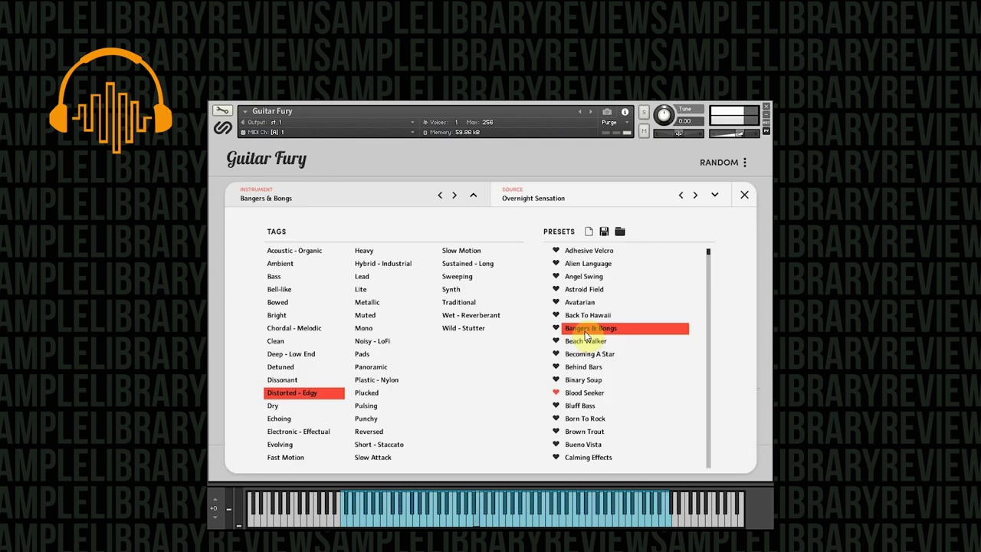
Configure the random settings to randomize both Instrument and Source, leaving Effects excluded
click(744, 161)
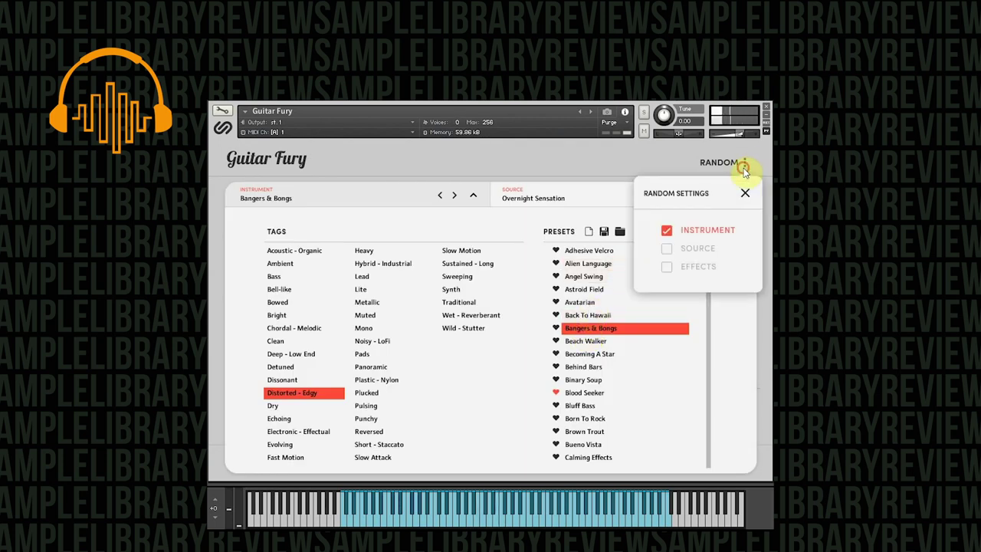
click(668, 233)
click(667, 252)
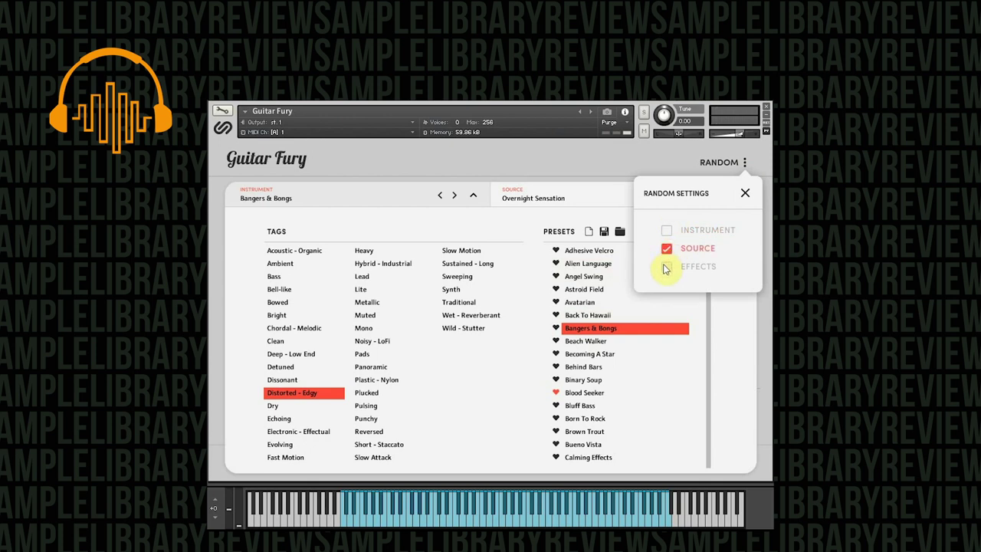
click(668, 232)
Randomize the instrument and source together three times, auditioning the sounds, and close the random settings
click(726, 163)
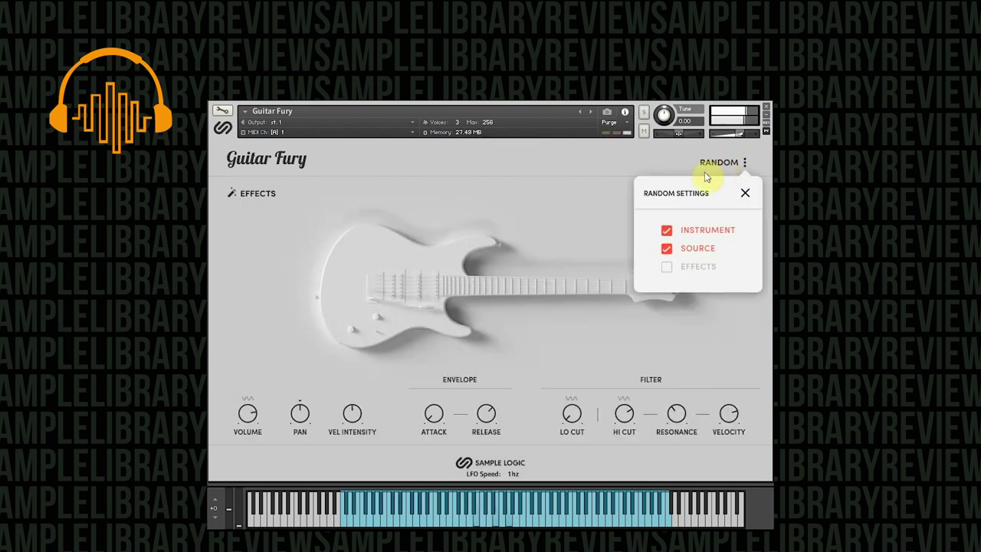
click(713, 164)
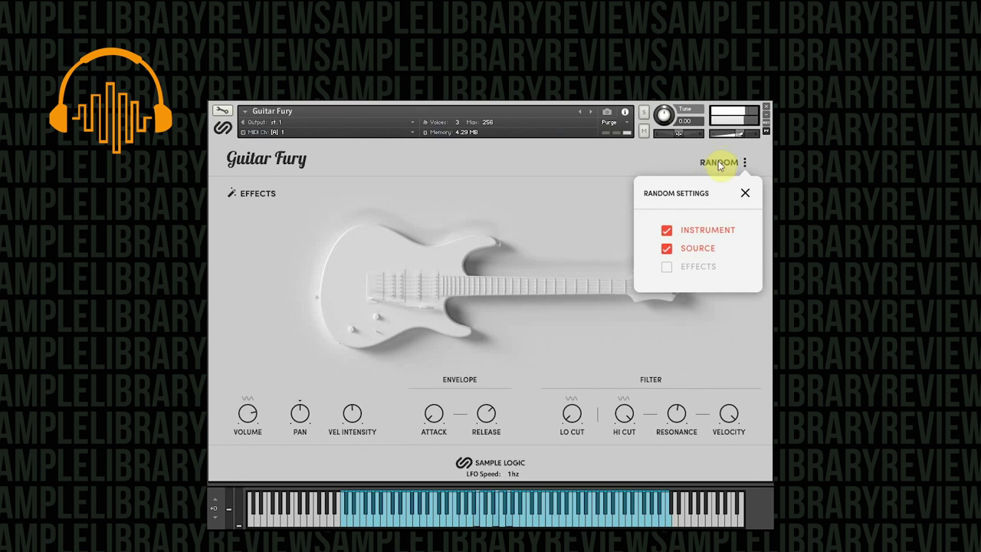
click(720, 165)
click(743, 196)
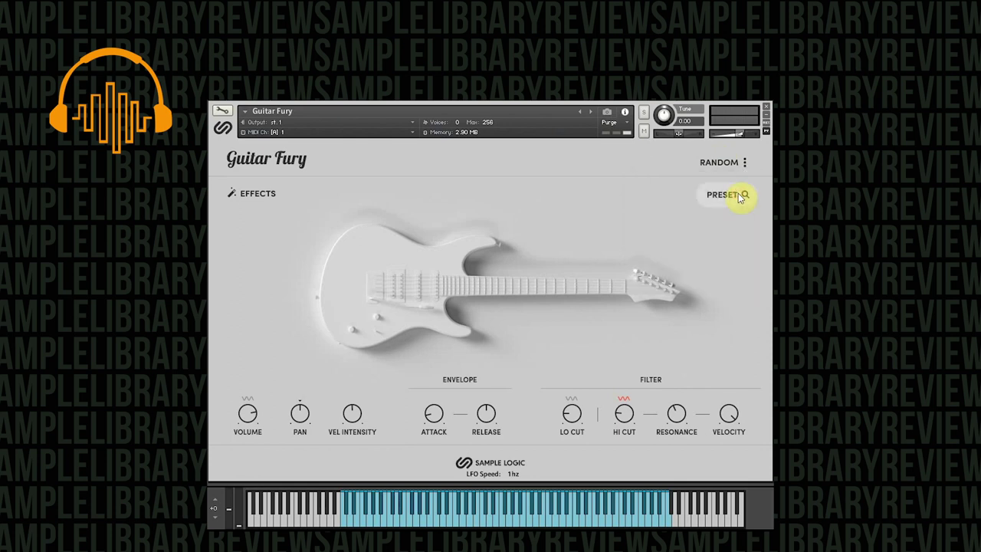
Open the instrument preset browser and filter the presets by the Distorted - Edgy tag
click(741, 196)
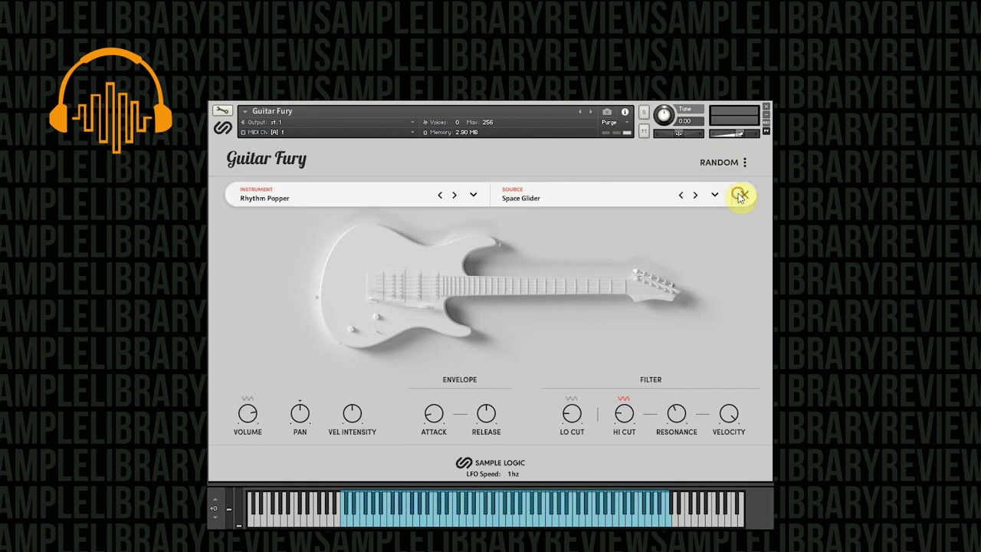
click(321, 199)
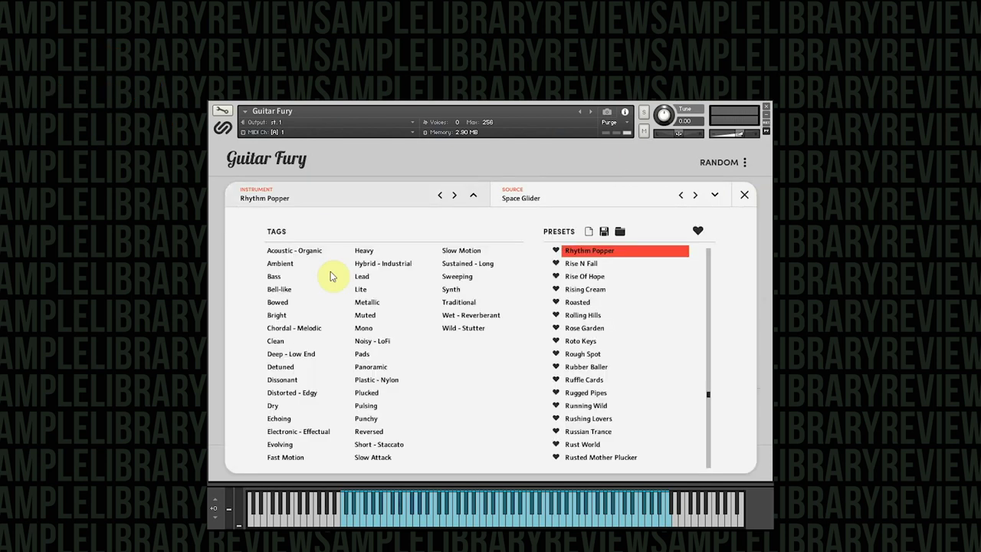
click(319, 391)
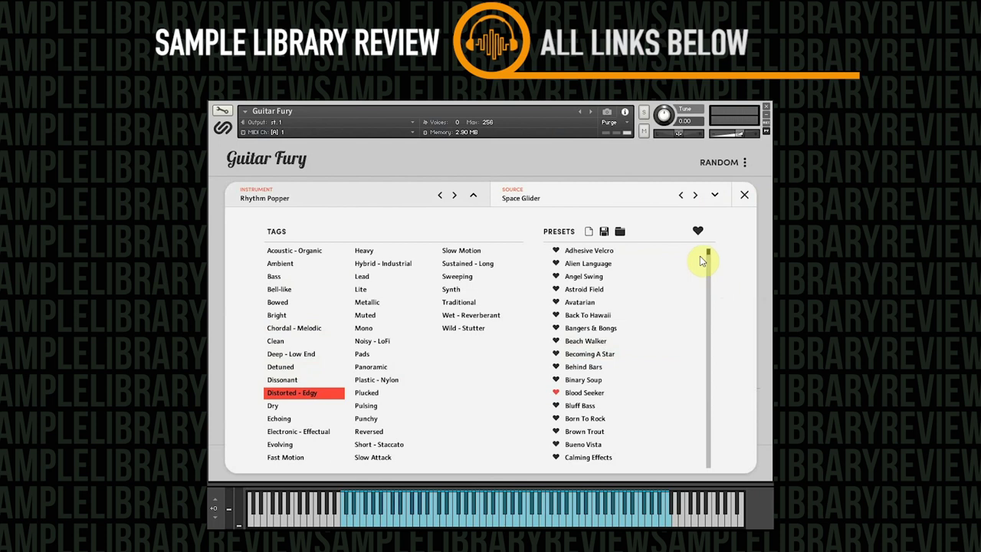
Audition the Guitar Center, Hendrix Effect and Hour Glass presets from the Distorted - Edgy results
scroll(708, 266, down, 12)
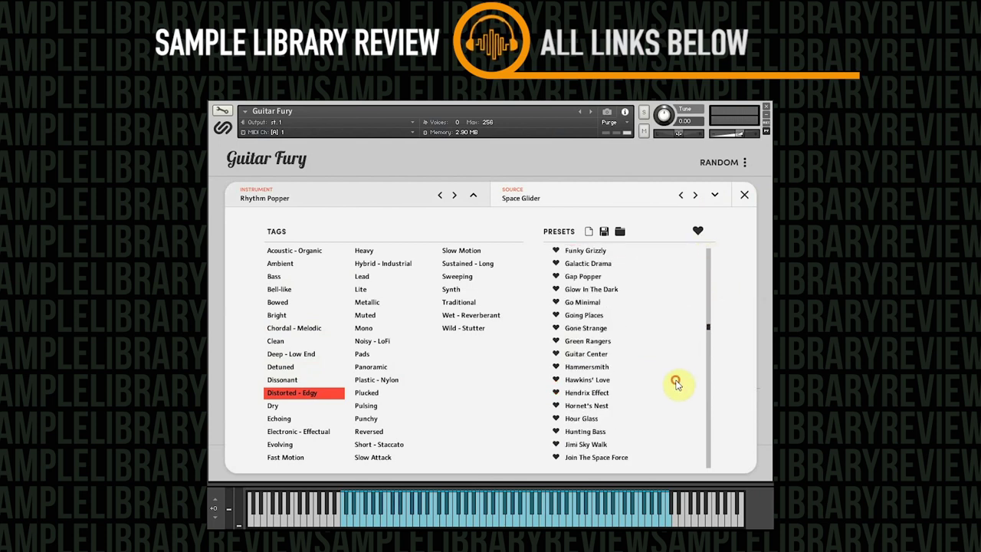
click(636, 357)
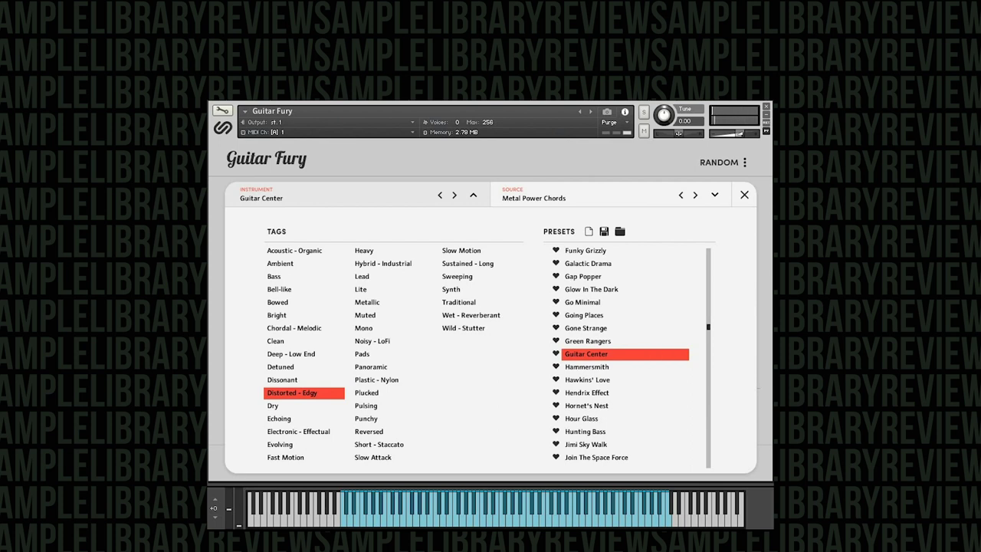
click(588, 393)
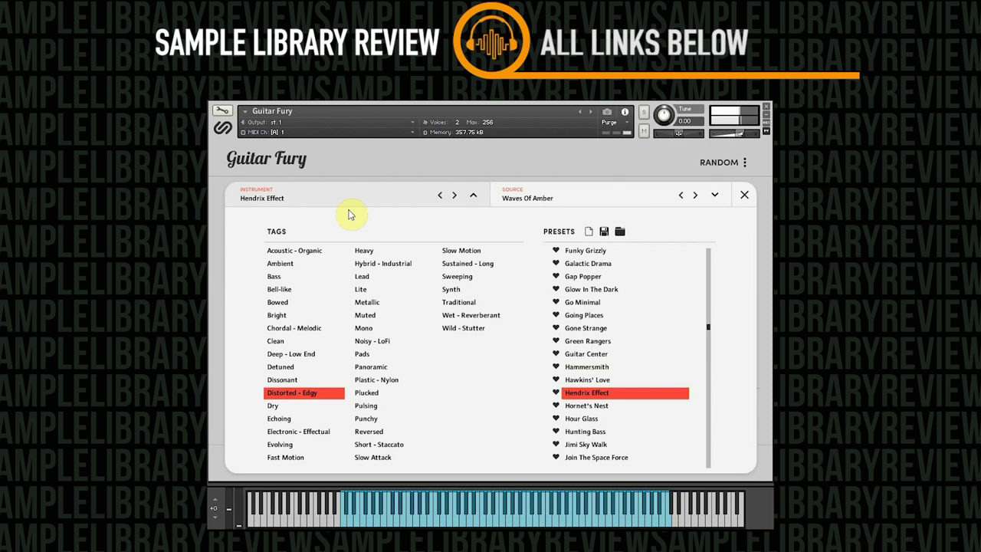
click(581, 418)
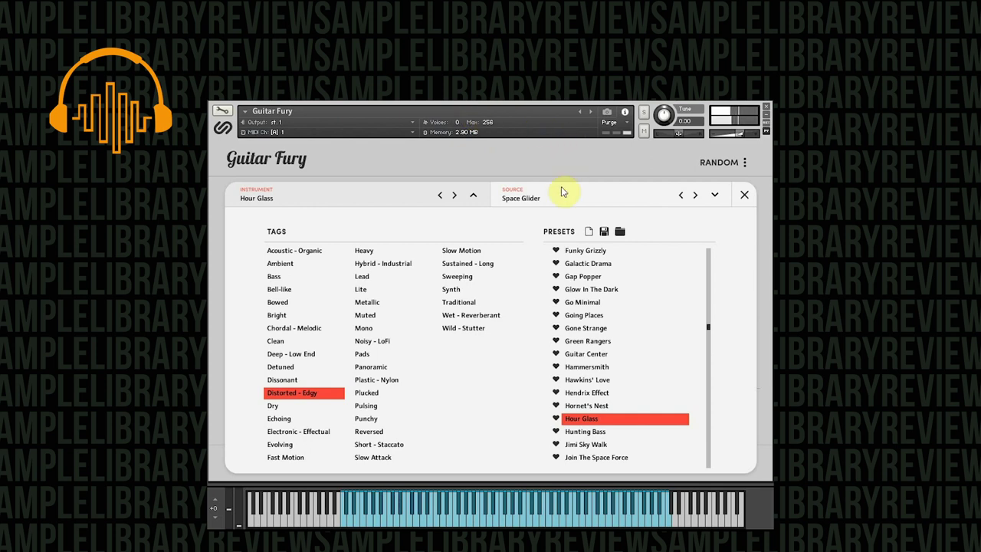
Filter the instrument presets by the Echoing tag only and audition Guitariano and Isle Of Palms
click(283, 419)
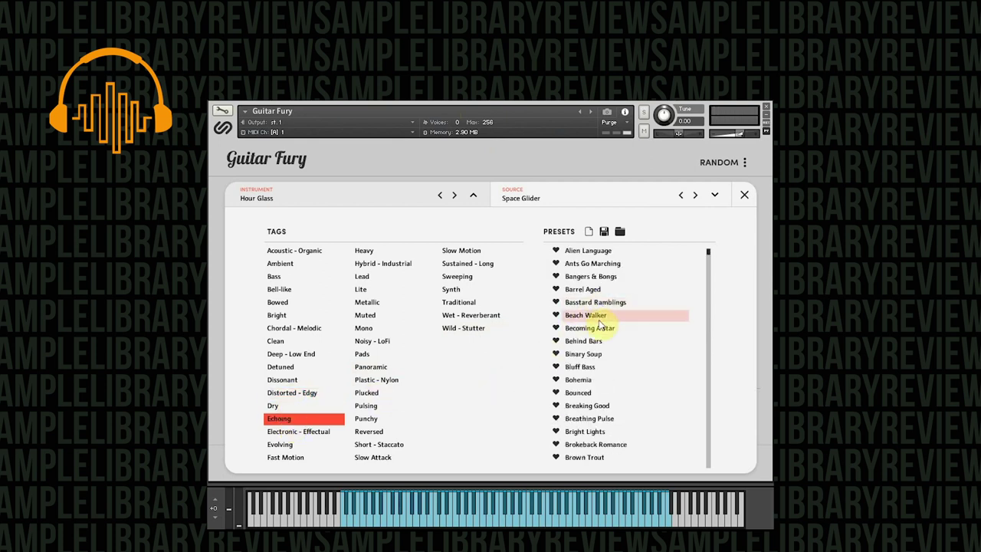
drag(711, 255, 694, 370)
click(619, 277)
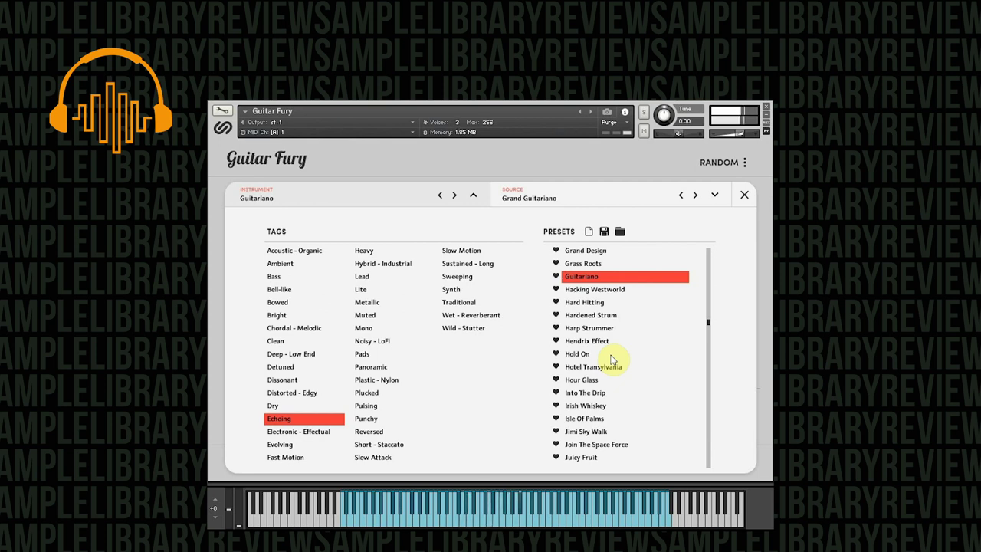
click(600, 421)
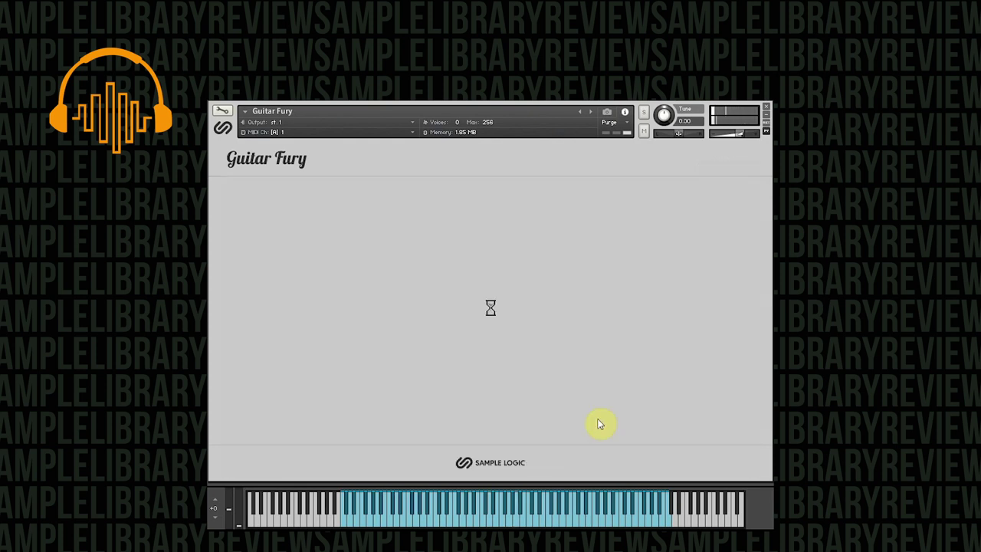
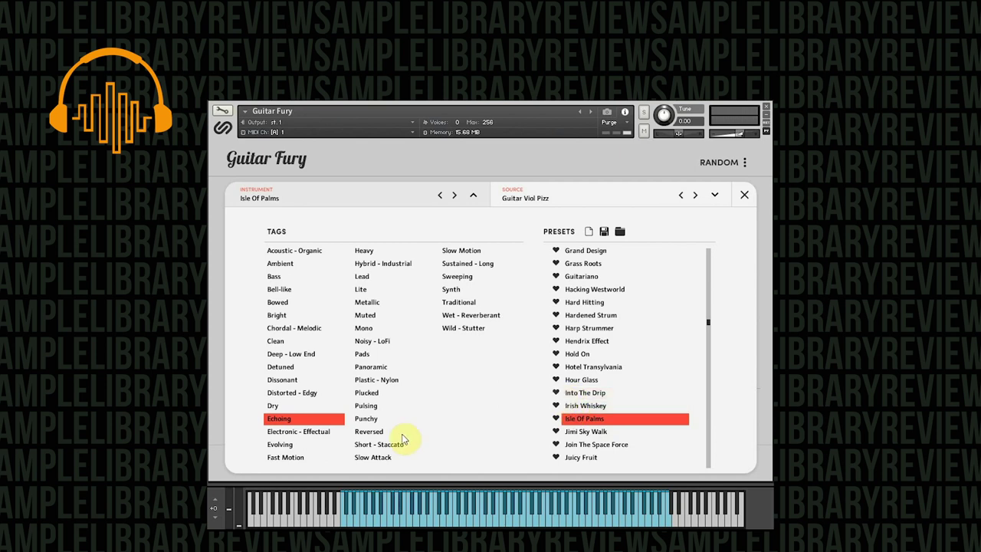
Switch the tag filter from Echoing to Evolving and audition the Classical Future preset
click(305, 446)
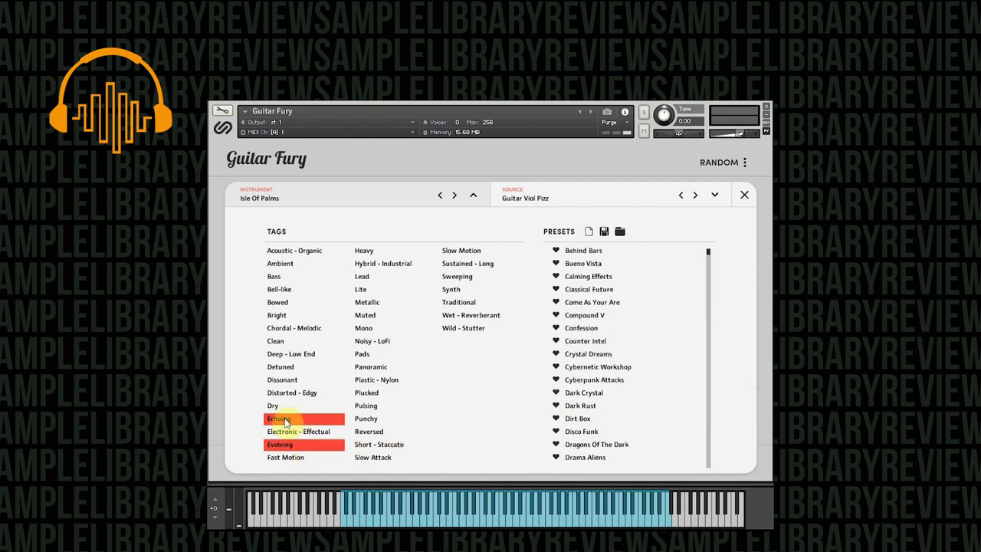
click(281, 419)
click(592, 367)
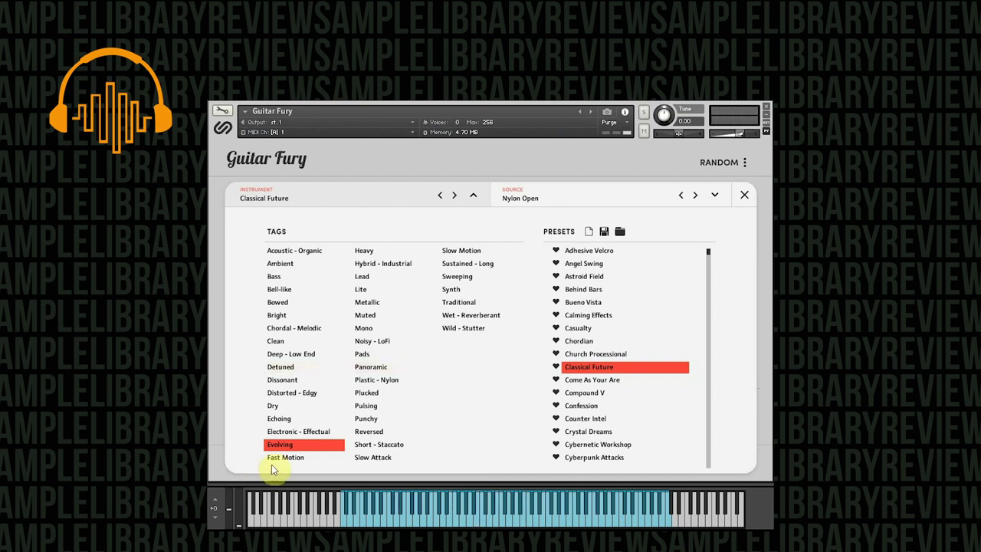
Replace the Evolving tag with Fast Motion and audition the Mystery Machine and Silverware presets
click(297, 458)
click(296, 444)
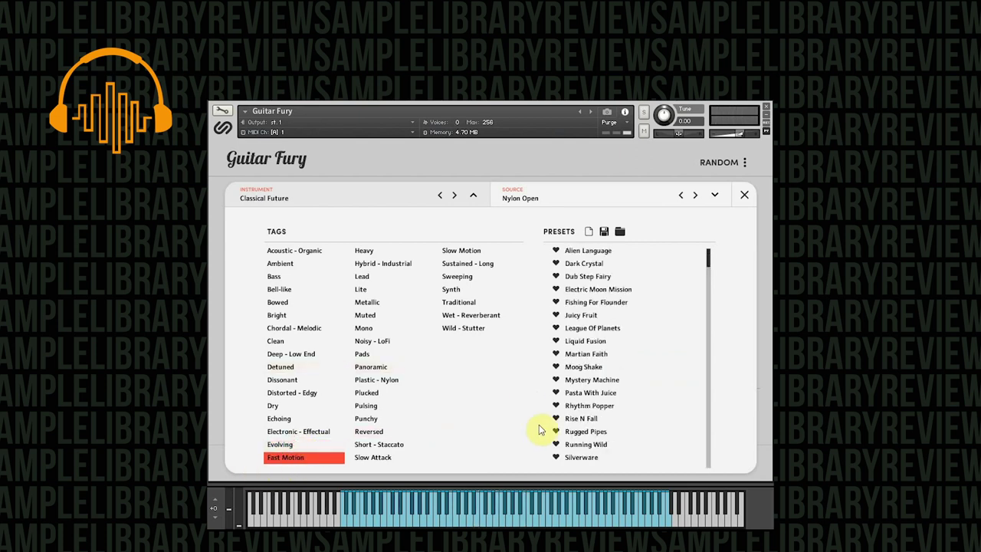
click(598, 380)
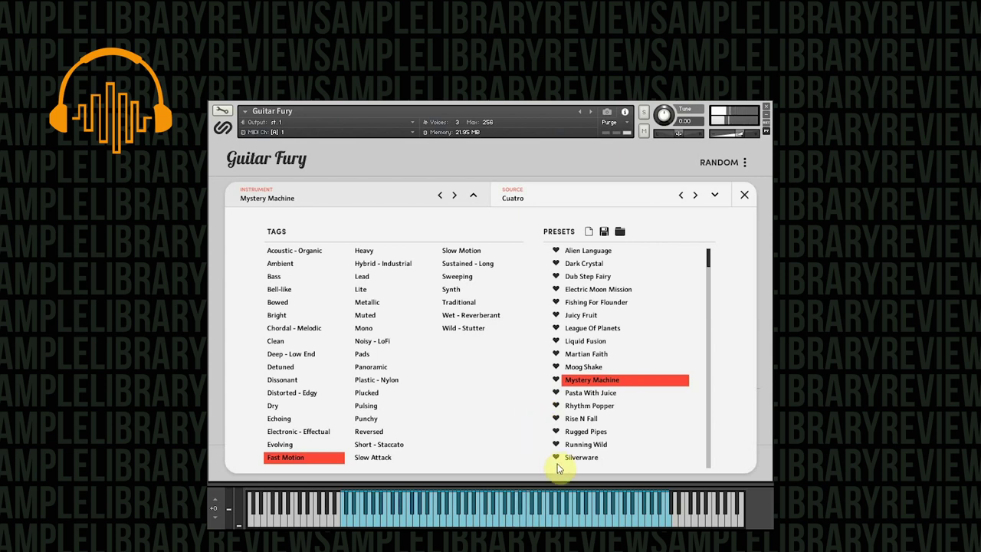
click(579, 458)
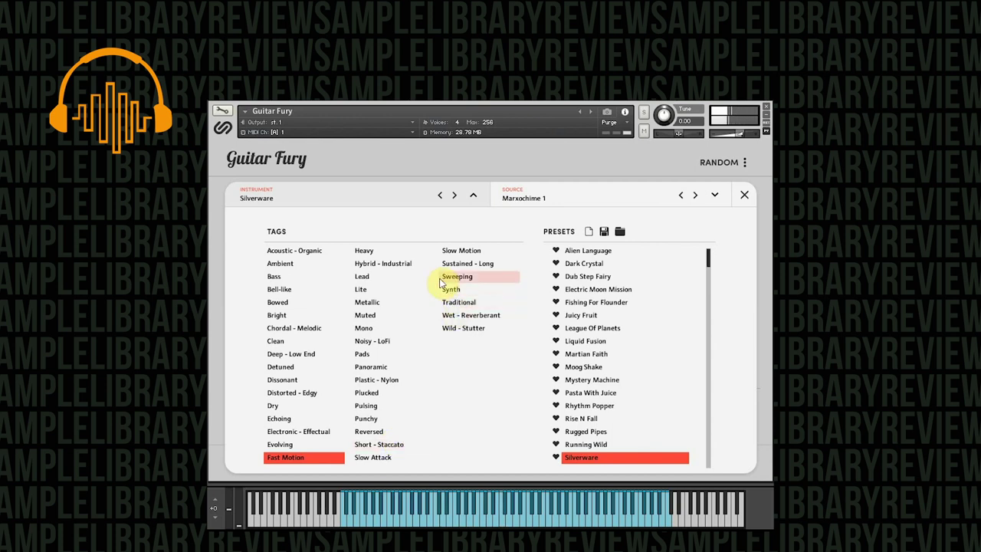
Filter the presets by Heavy instead of Fast Motion and audition Freakster and Into The Drip
click(379, 250)
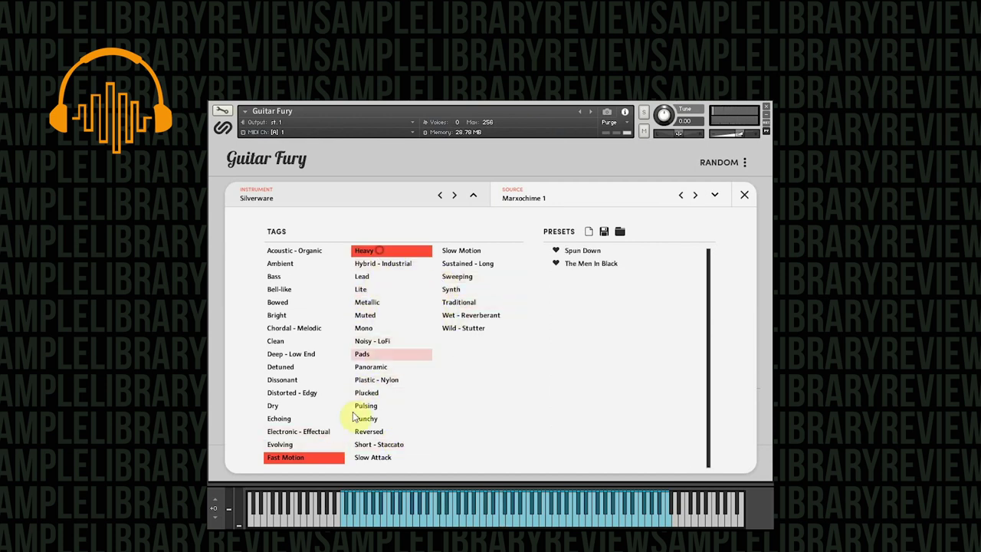
click(330, 458)
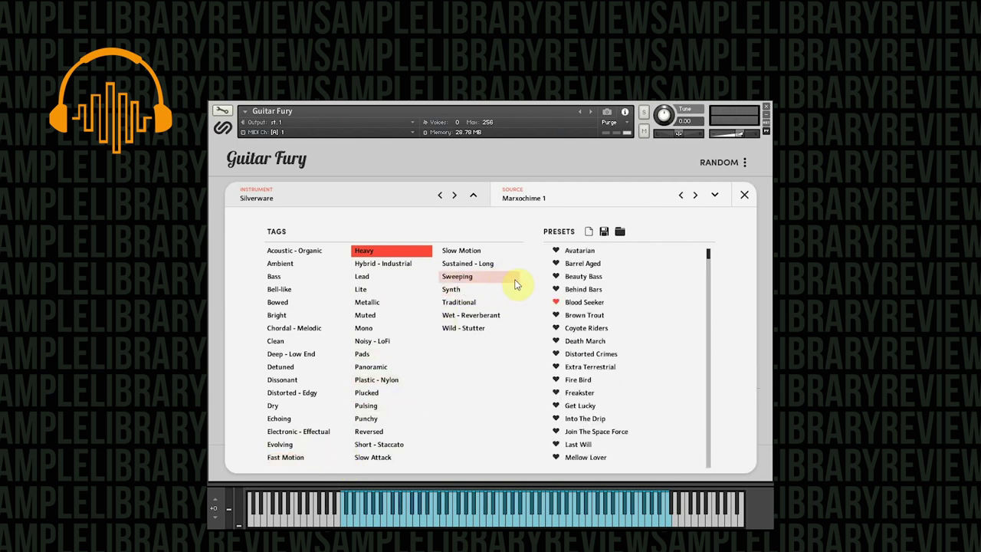
click(609, 394)
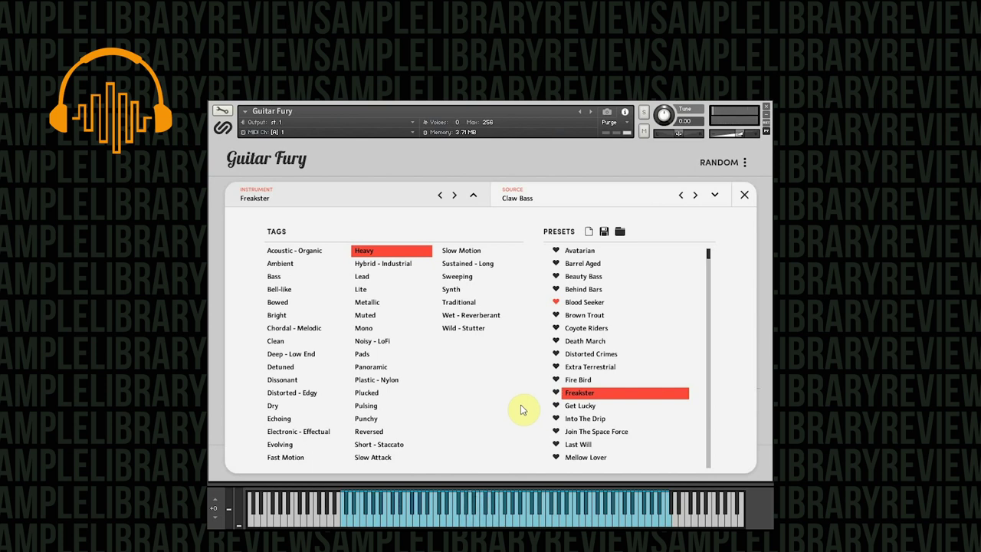
click(594, 418)
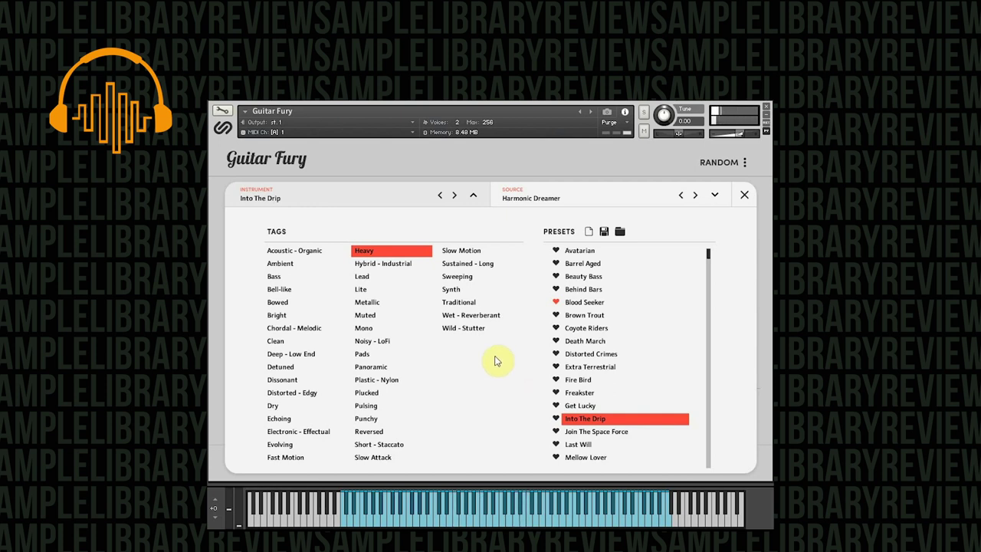
Change the tag filter from Heavy to Hybrid - Industrial and audition Born To Rock and Climbing Skies
click(392, 266)
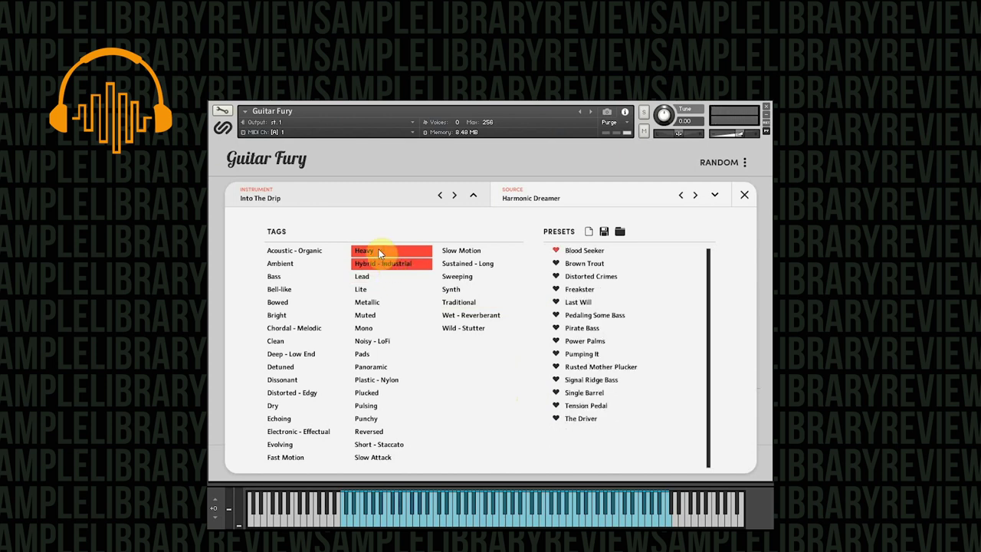
click(378, 250)
click(609, 338)
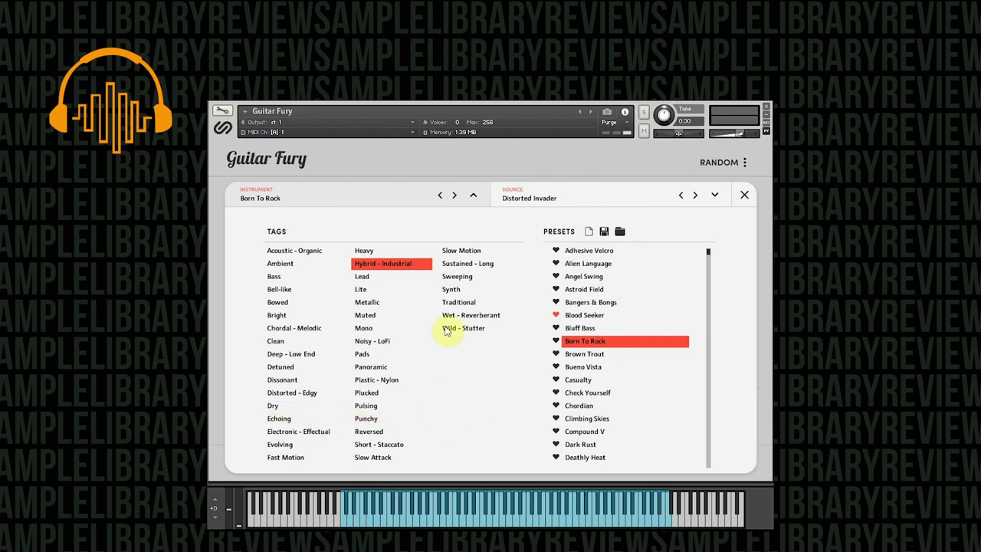
click(614, 420)
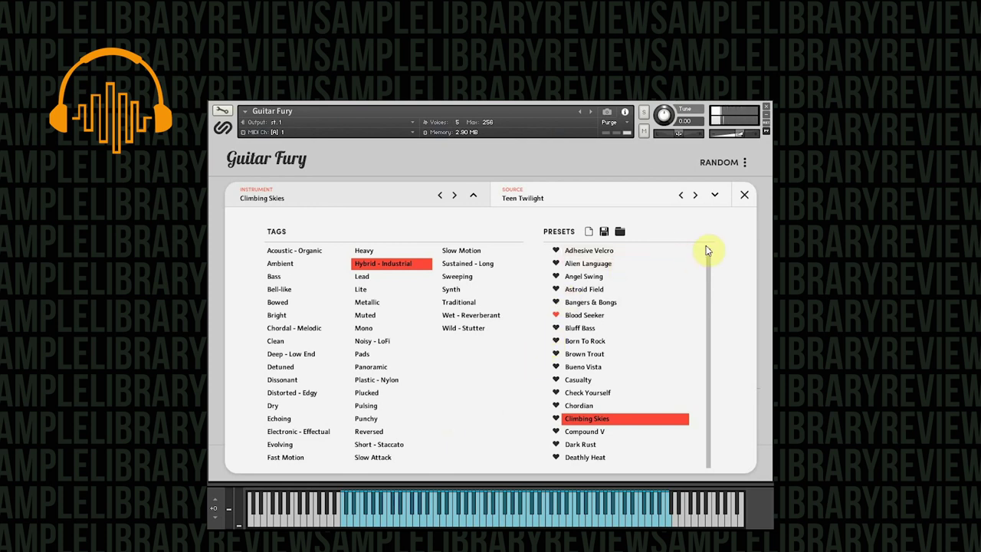
Audition Juicy Fruit, Personoids and Powered Nation from further down the Hybrid - Industrial preset list
drag(709, 254, 703, 397)
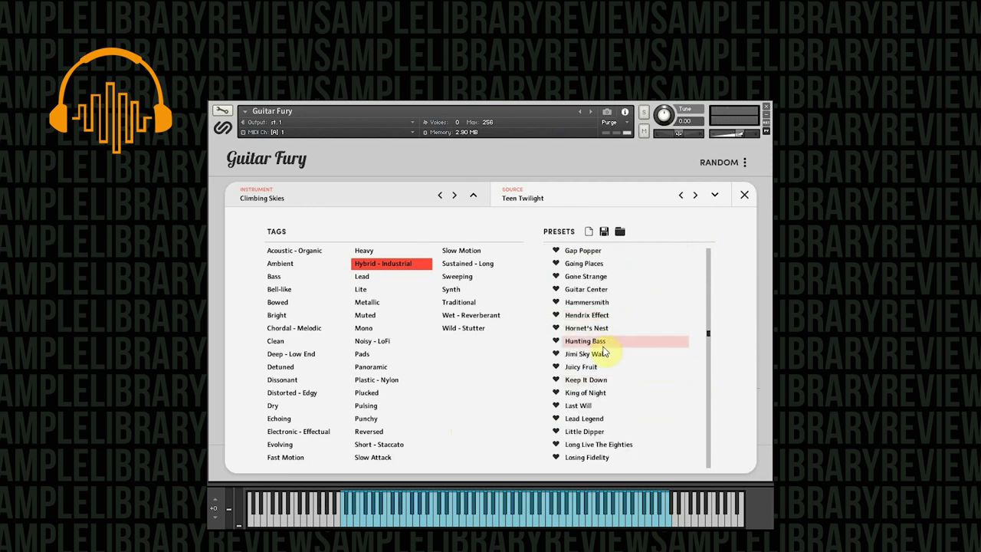
click(582, 368)
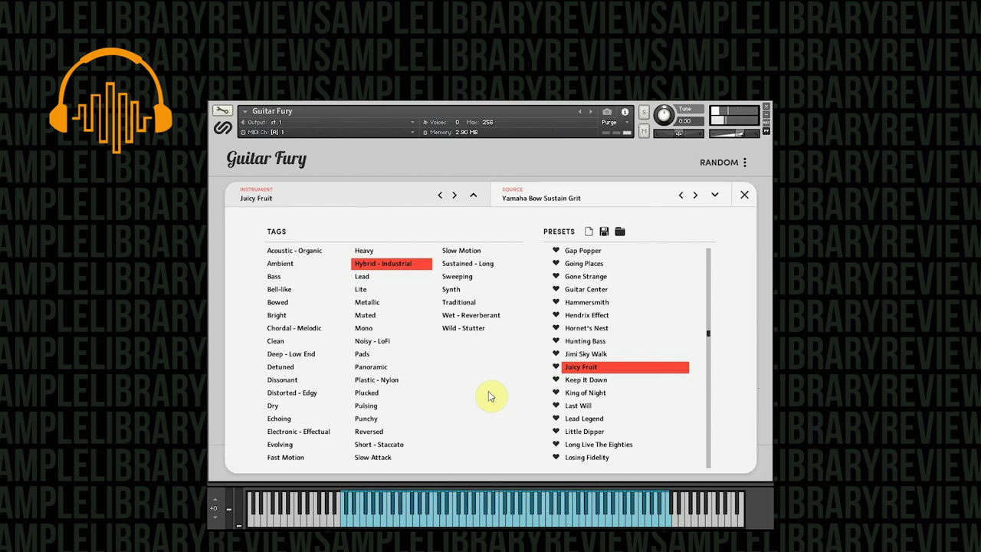
drag(708, 335, 708, 432)
click(587, 381)
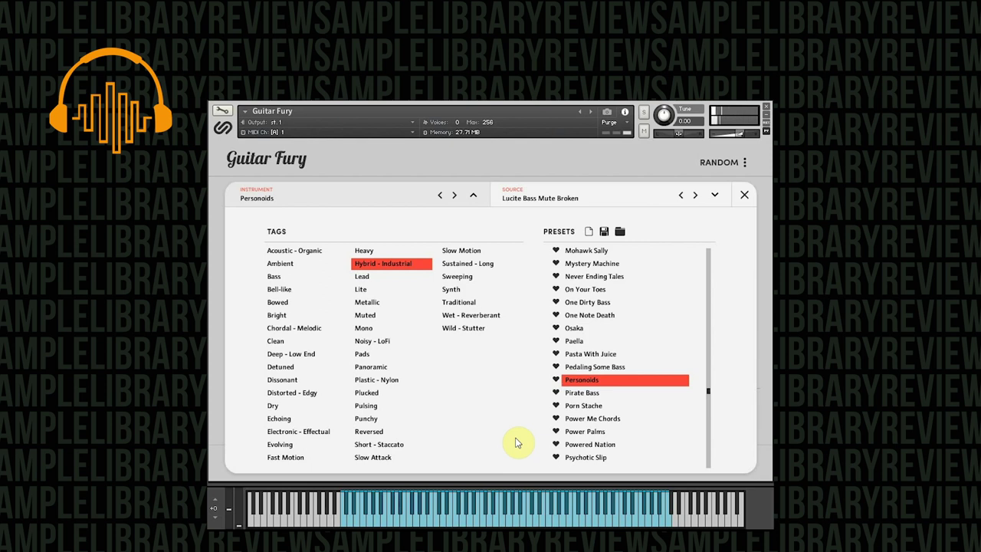
click(573, 449)
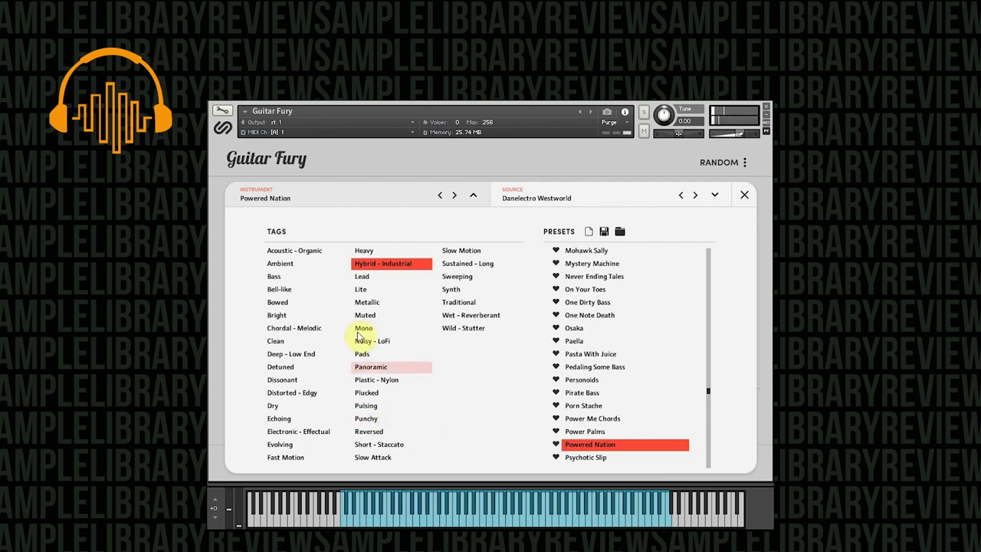
Filter the presets by Lead instead of Hybrid - Industrial and audition Filter Enforcer
click(364, 279)
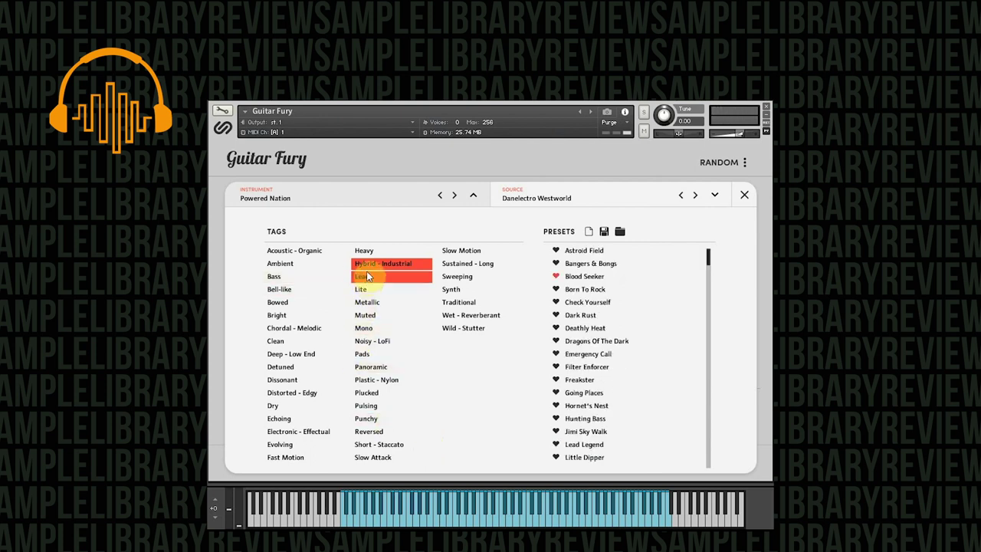
click(368, 265)
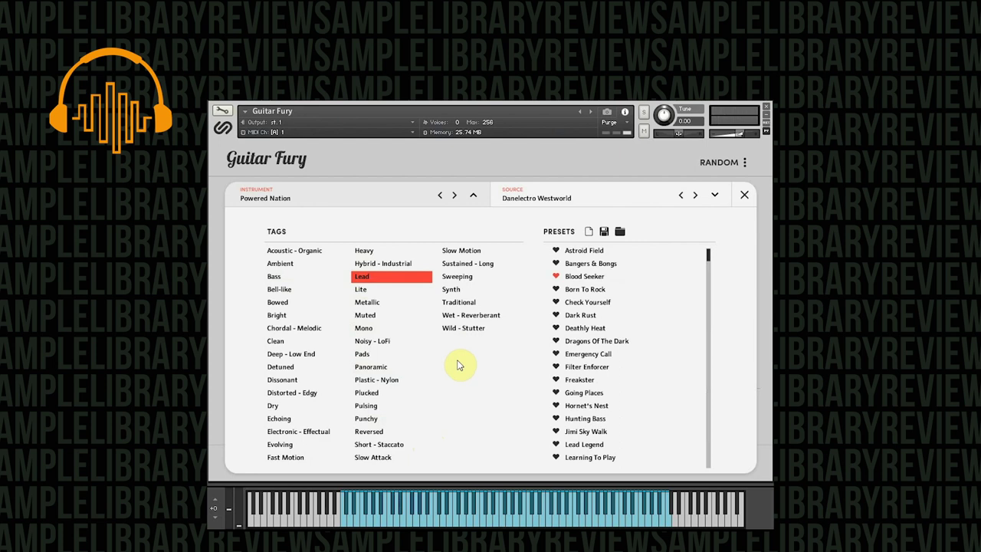
click(598, 371)
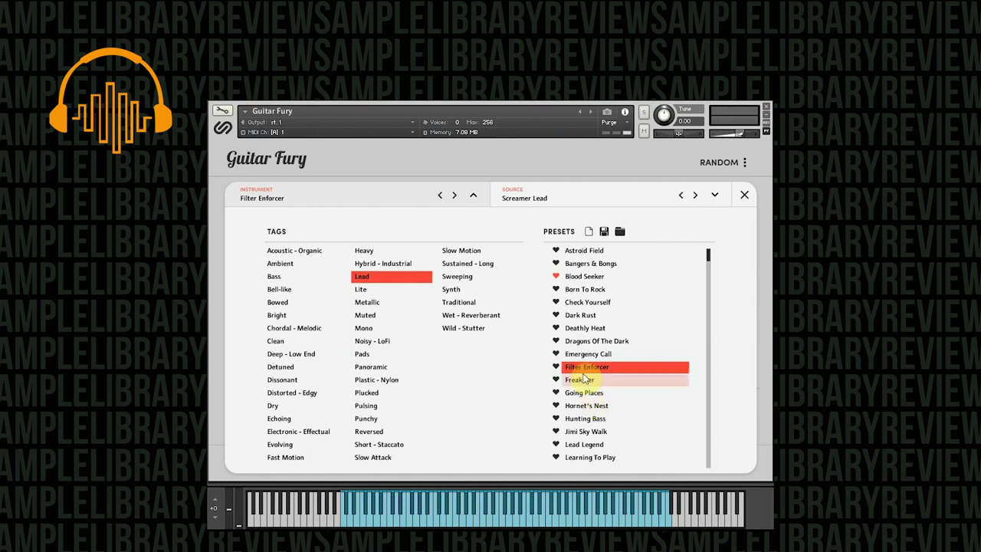
Switch the tag filter from Lead to Metallic and audition the Becoming A Star and Breathing Pulse presets
click(362, 303)
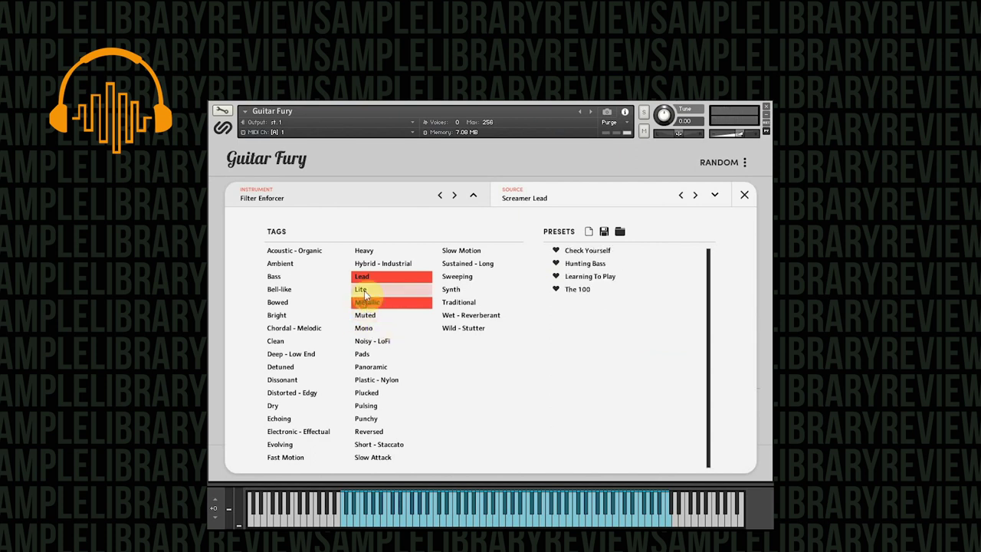
click(365, 279)
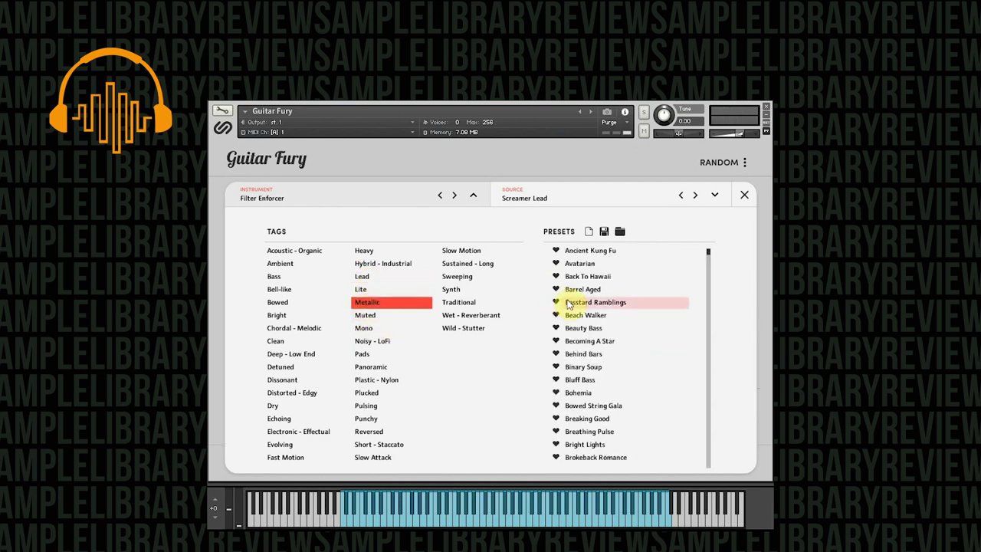
click(589, 341)
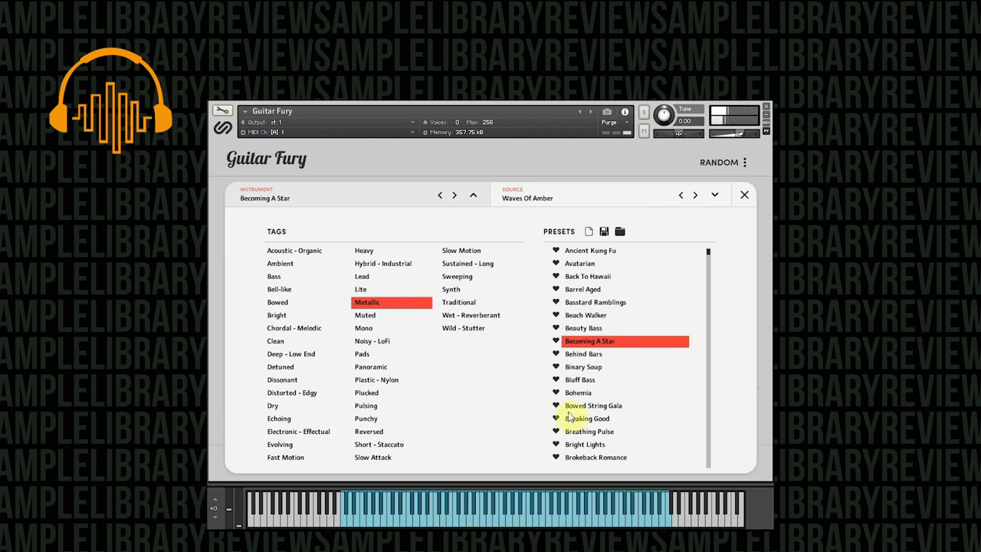
click(600, 434)
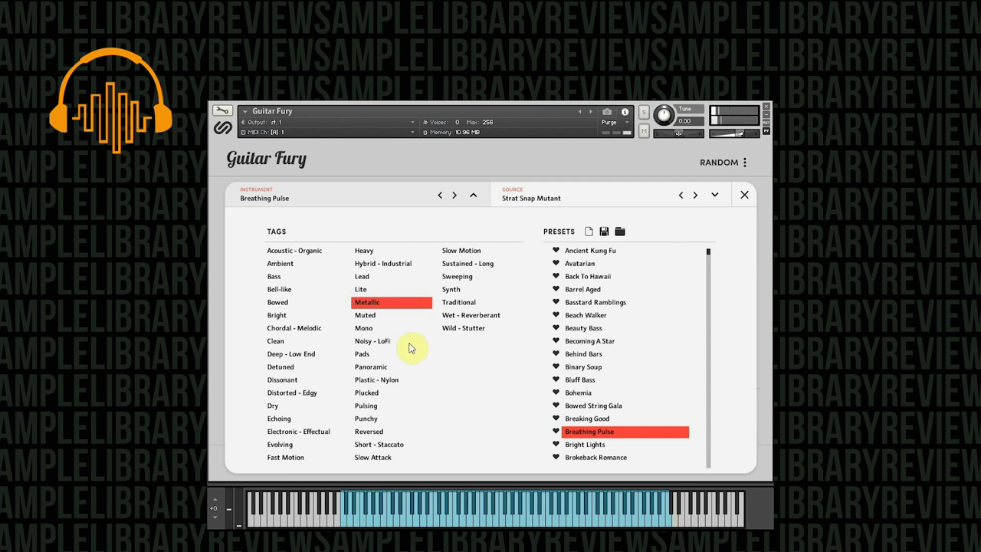
Replace the Metallic tag with Muted and audition the Rising Cream and Skid Marks presets
click(378, 315)
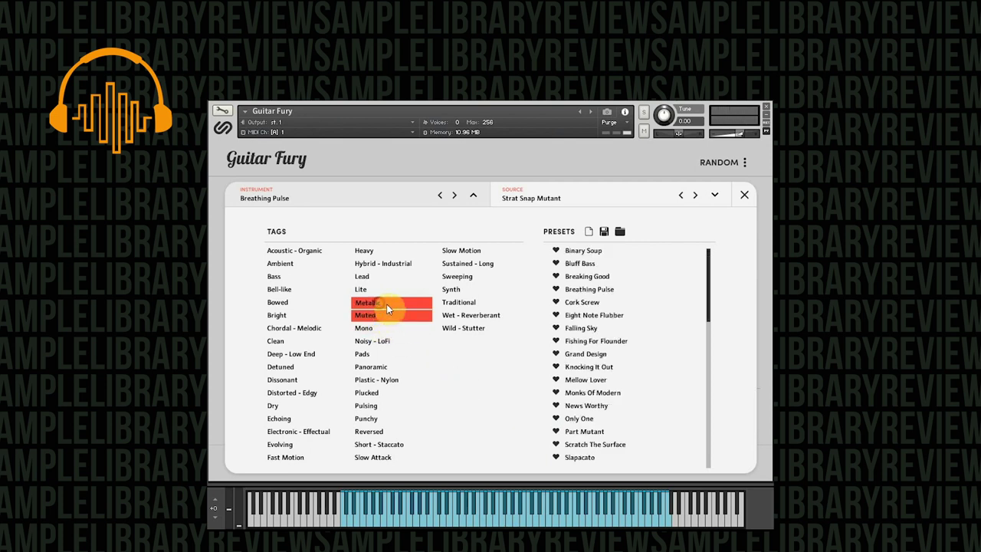
click(385, 303)
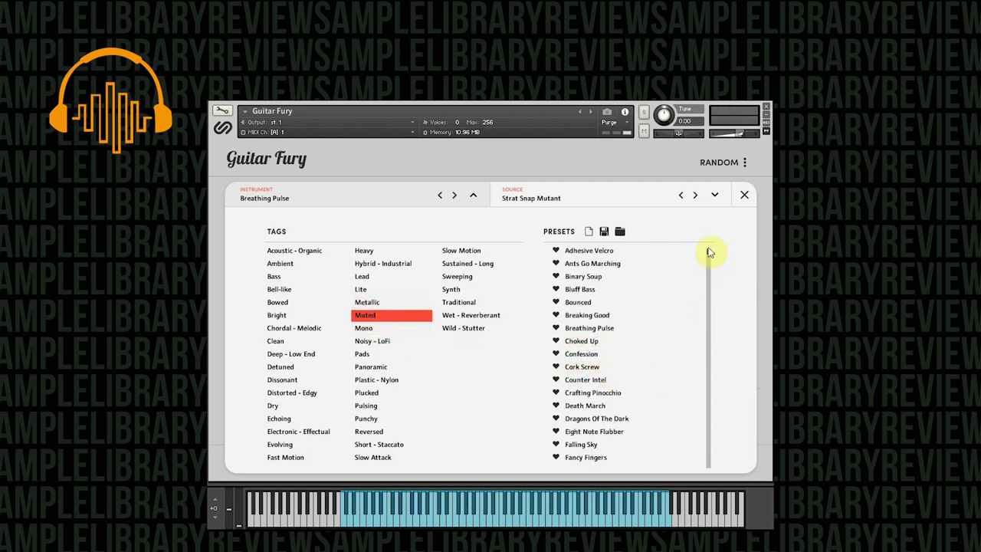
drag(707, 254, 707, 502)
scroll(609, 394, down, 1)
click(600, 355)
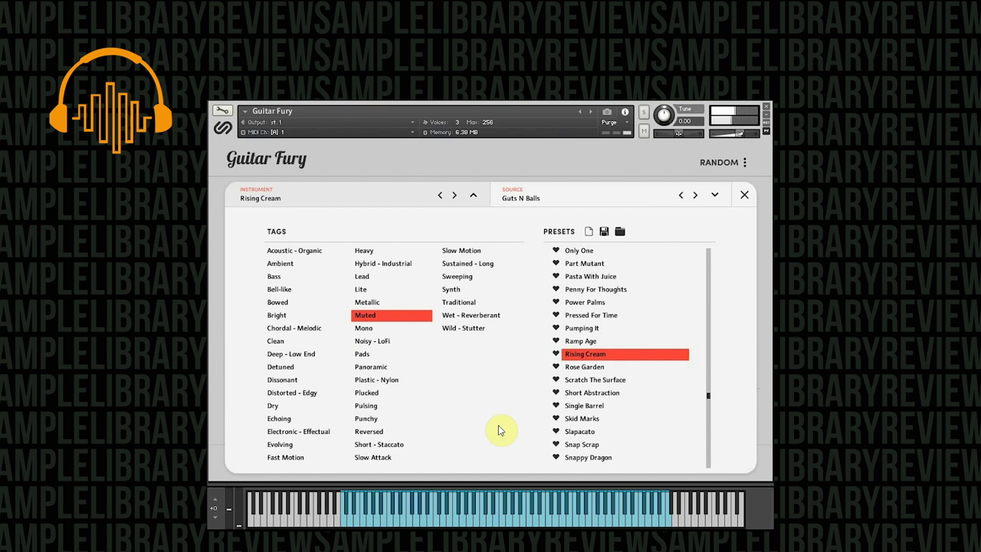
click(597, 417)
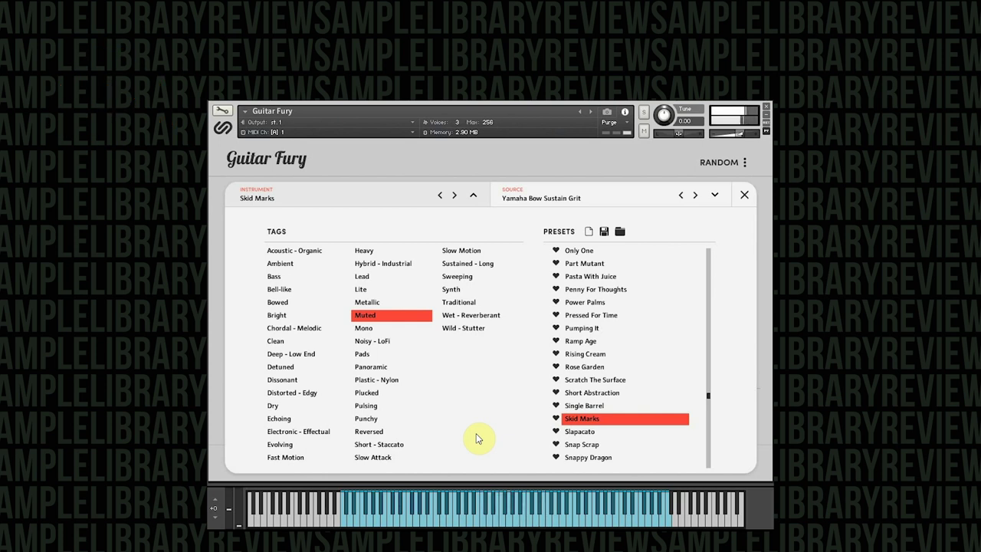
Audition the Slapacato preset, and replace the Muted tag with Pads to audition Cardinal Sin
click(577, 434)
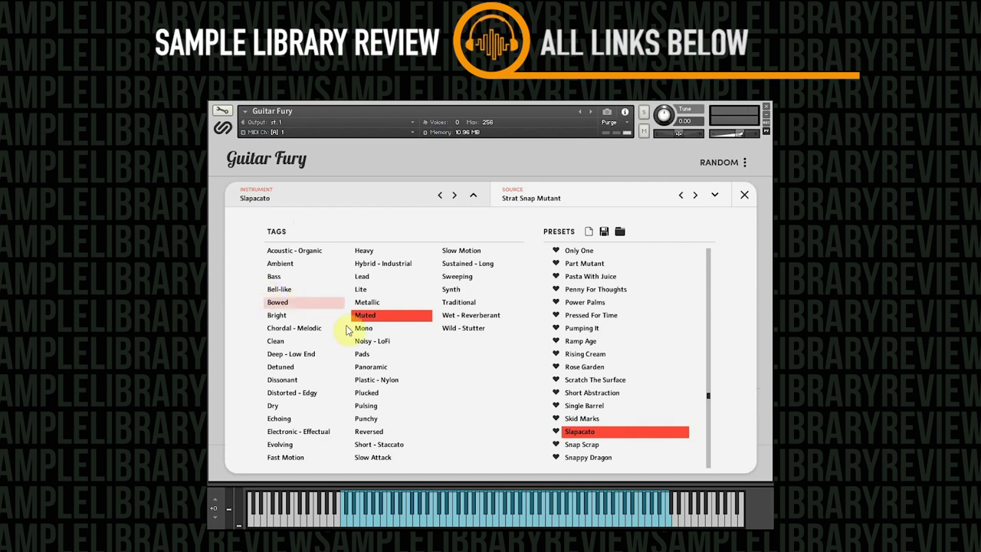
click(362, 355)
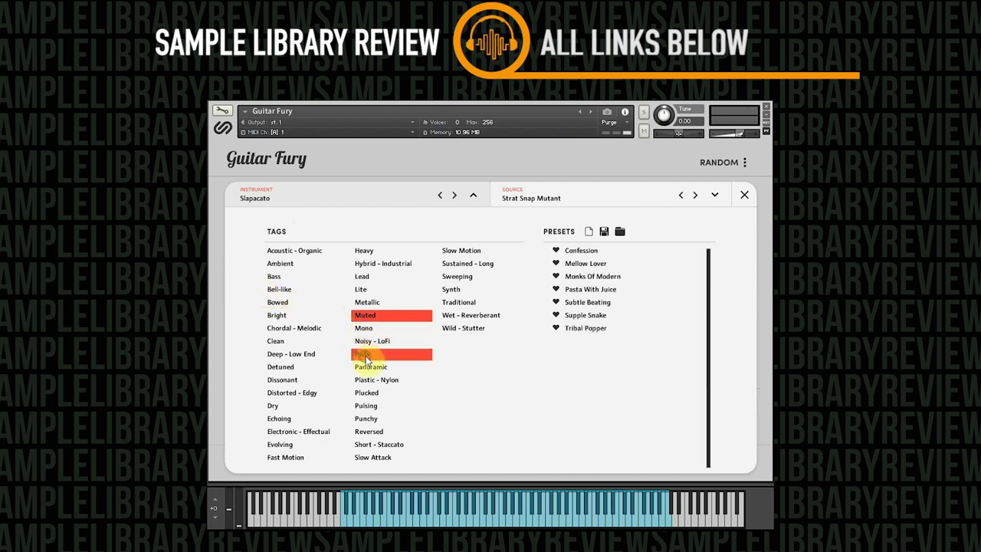
click(365, 315)
click(605, 316)
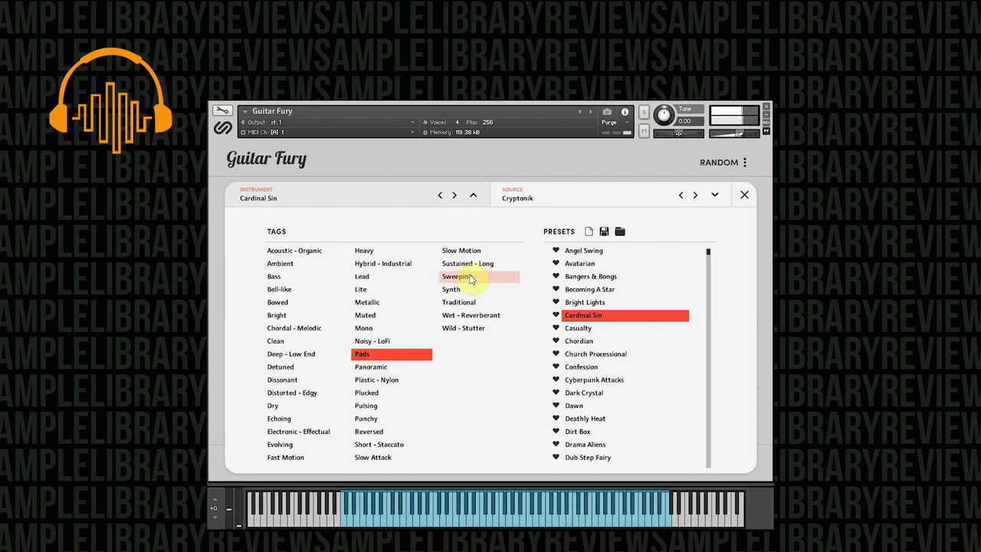
Audition Gamma Raze and Passion Runner from further down the Pads preset list
drag(710, 252, 710, 352)
click(614, 330)
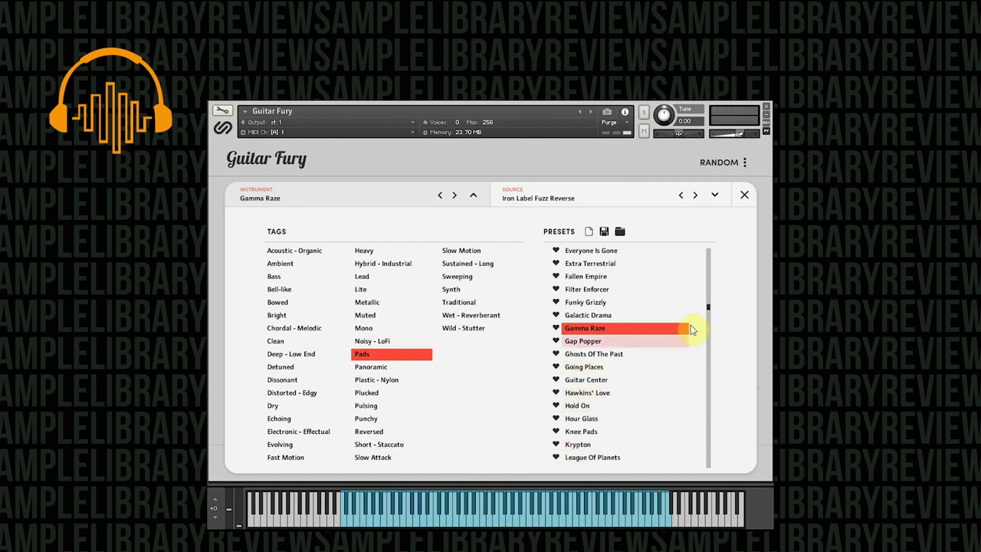
drag(709, 305, 703, 429)
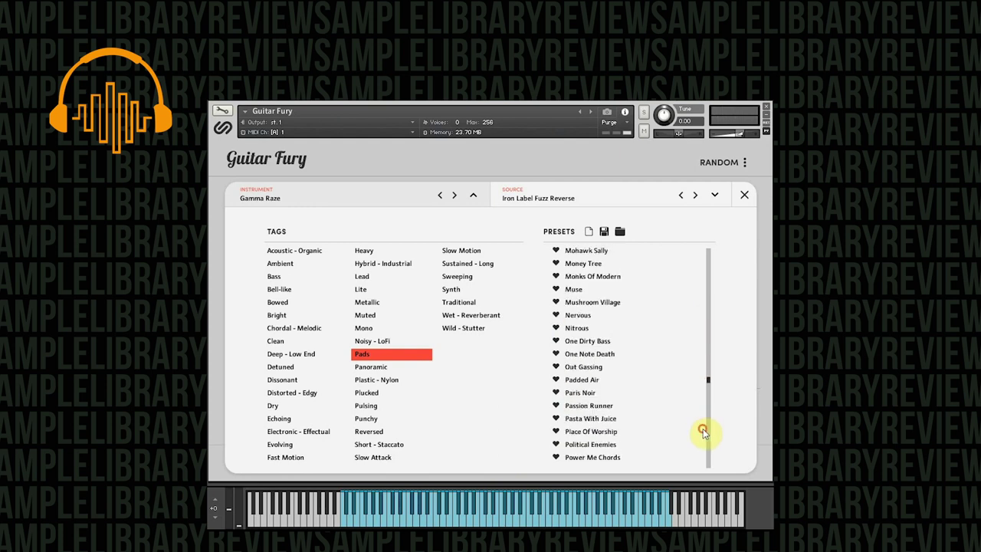
click(625, 413)
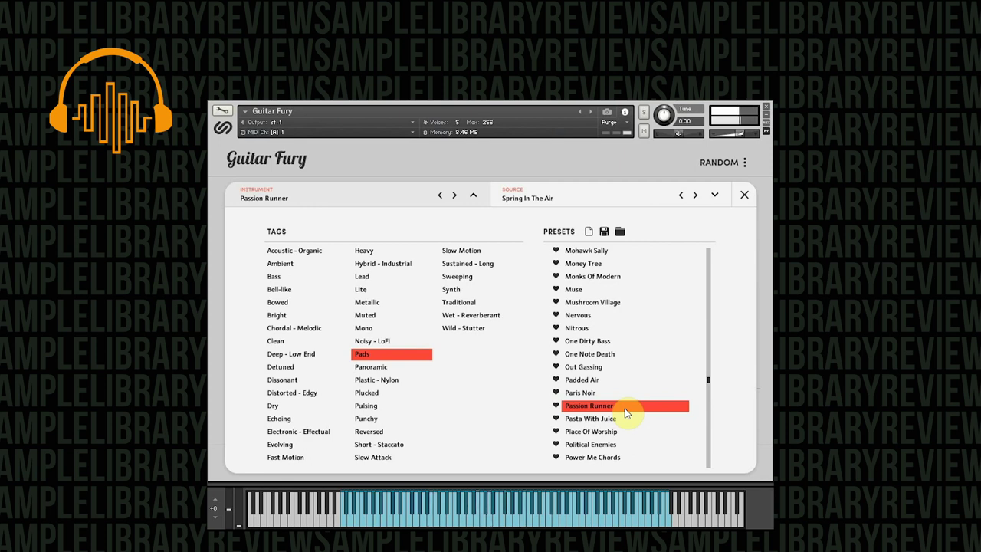
Switch the tag filter from Pads to Panoramic and audition the Gone Strange and Hard Hitting presets
click(384, 367)
click(374, 356)
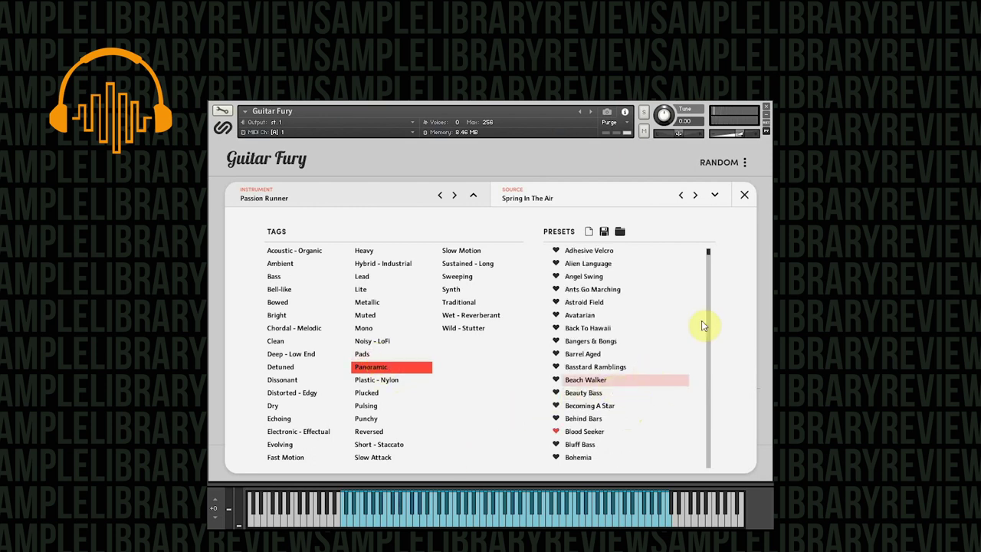
drag(707, 252, 705, 373)
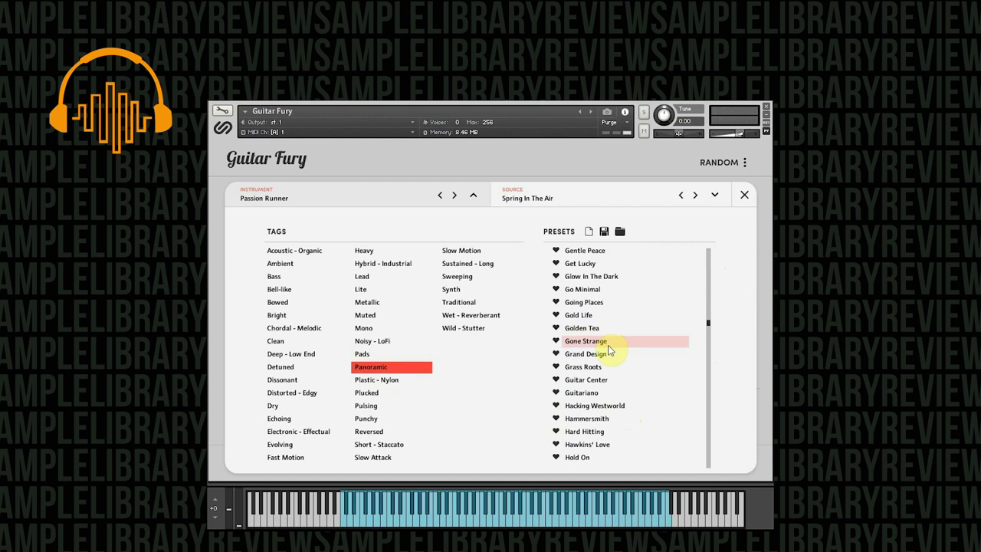
click(609, 347)
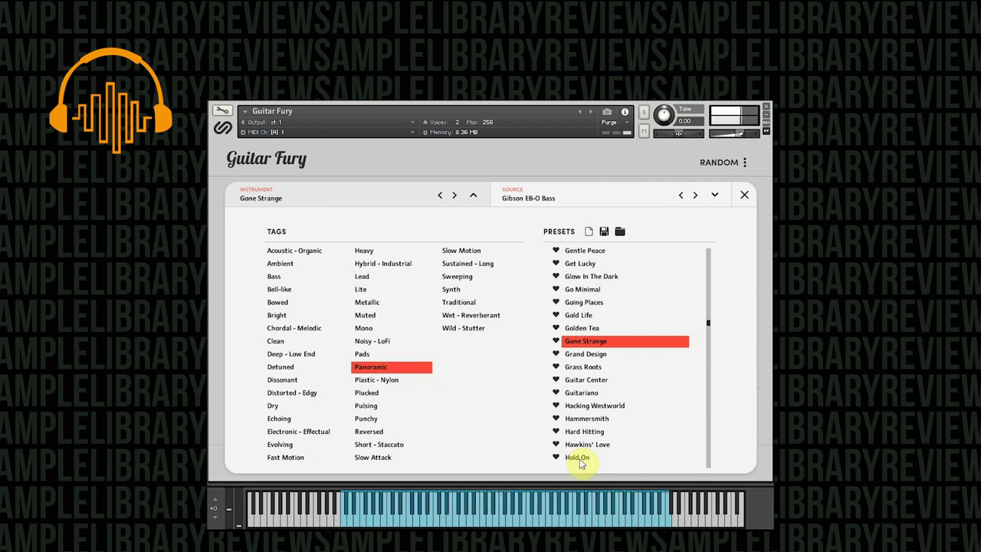
click(615, 428)
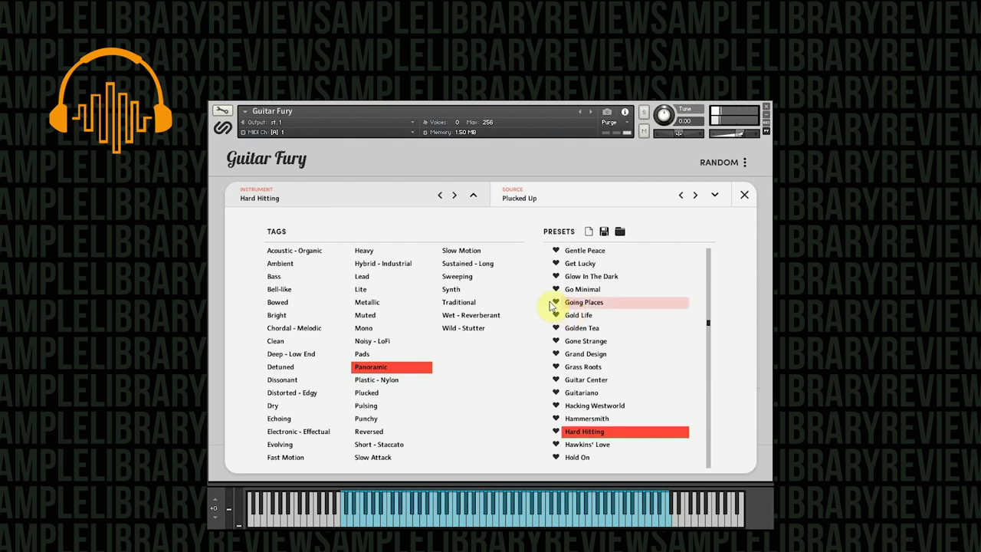
Filter the presets by Plastic - Nylon instead of Panoramic and audition Echo Plucker and Funky Grizzly
click(389, 380)
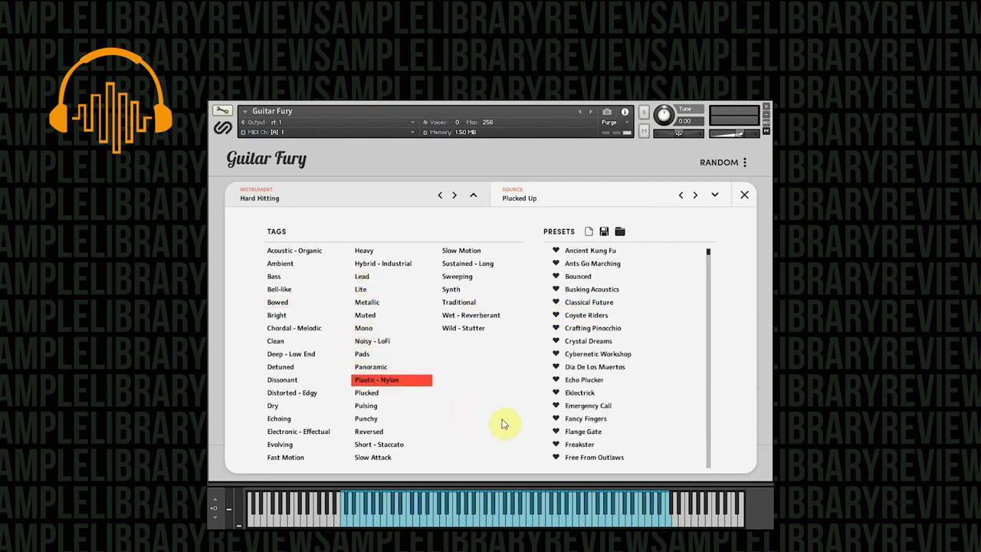
click(625, 385)
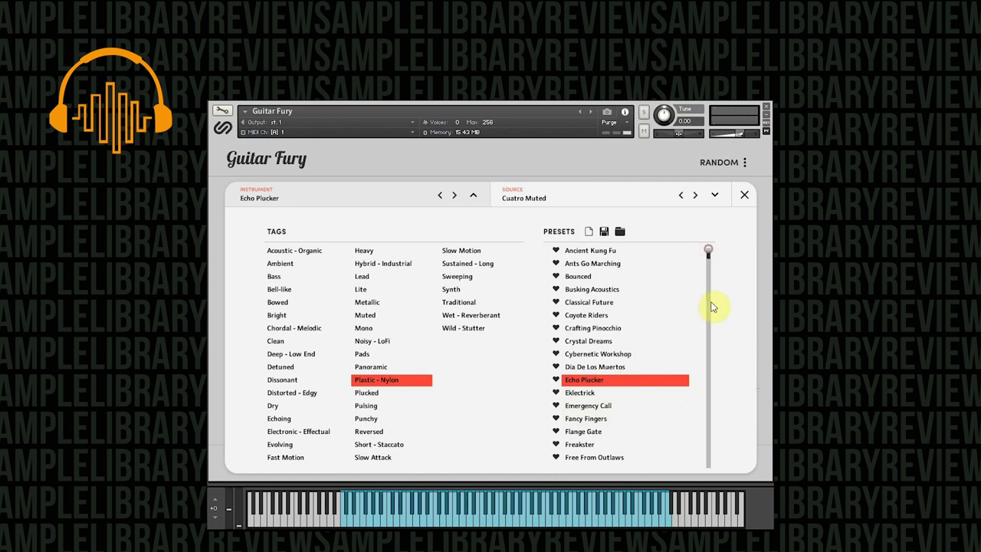
scroll(707, 307, down, 4)
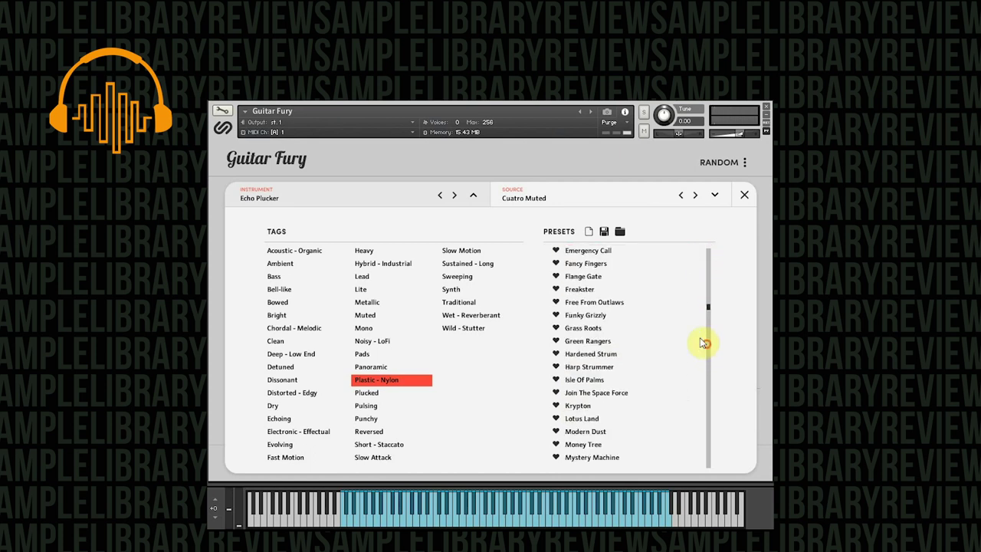
click(594, 317)
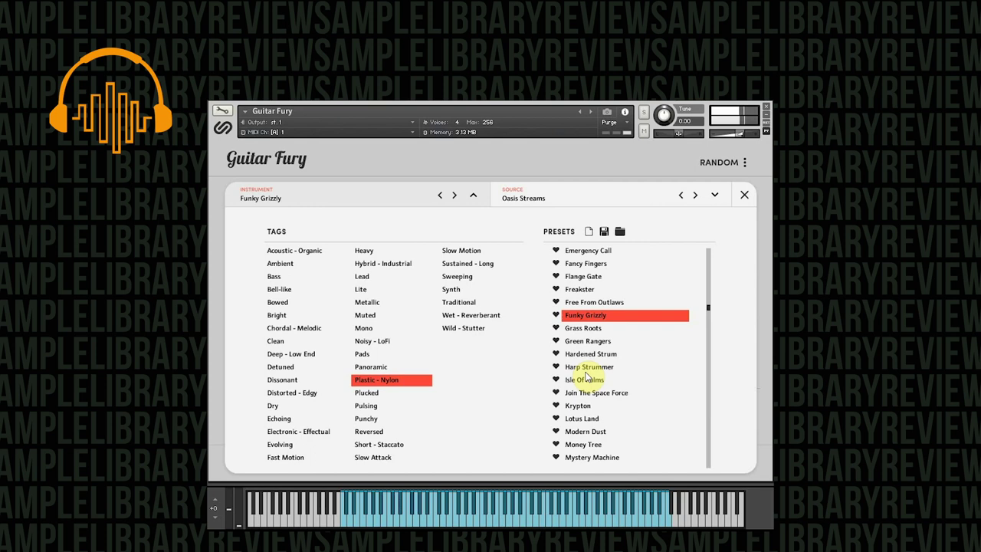
Replace the Plastic - Nylon tag with Pulsing and audition the Even Sektor and Platinum Gloss presets
click(377, 405)
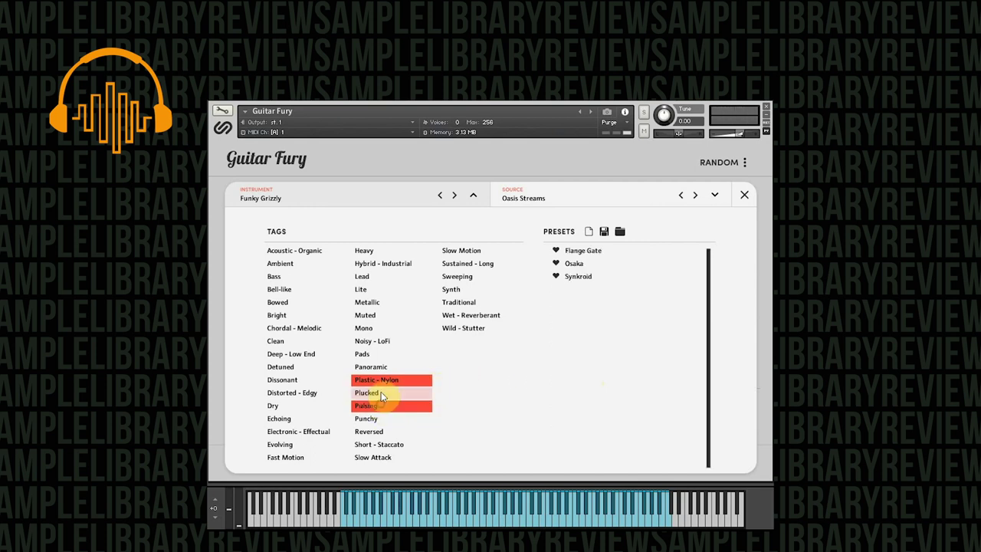
click(376, 379)
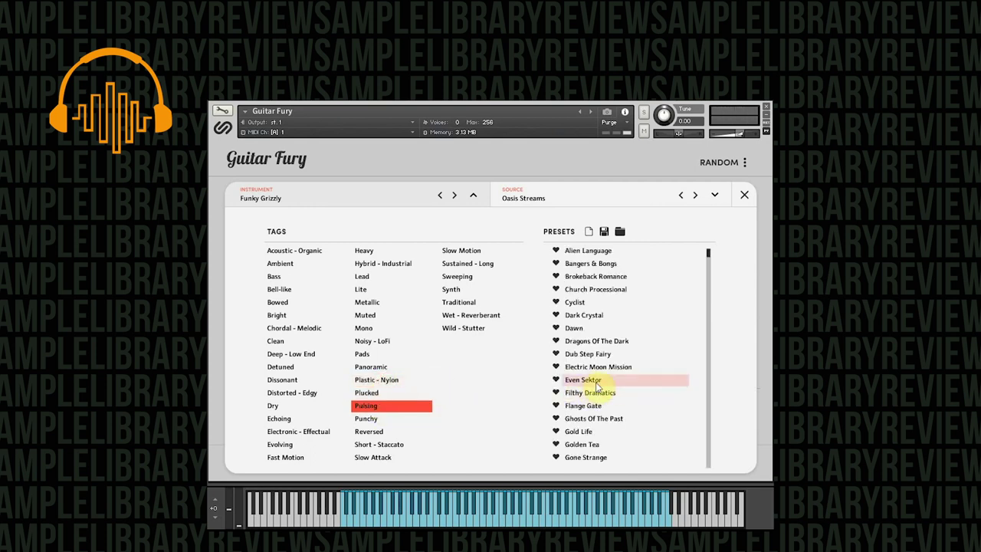
click(597, 381)
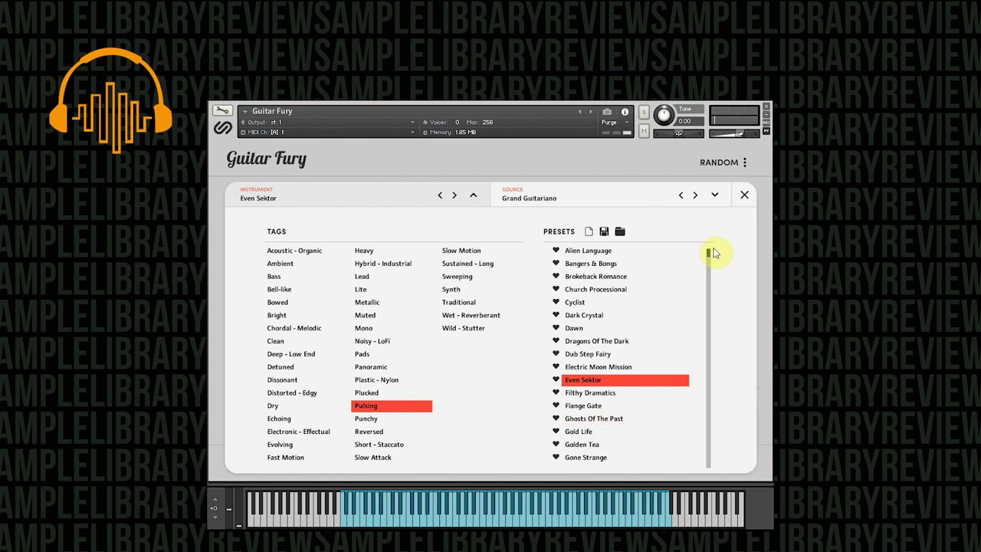
drag(709, 254, 713, 504)
click(623, 327)
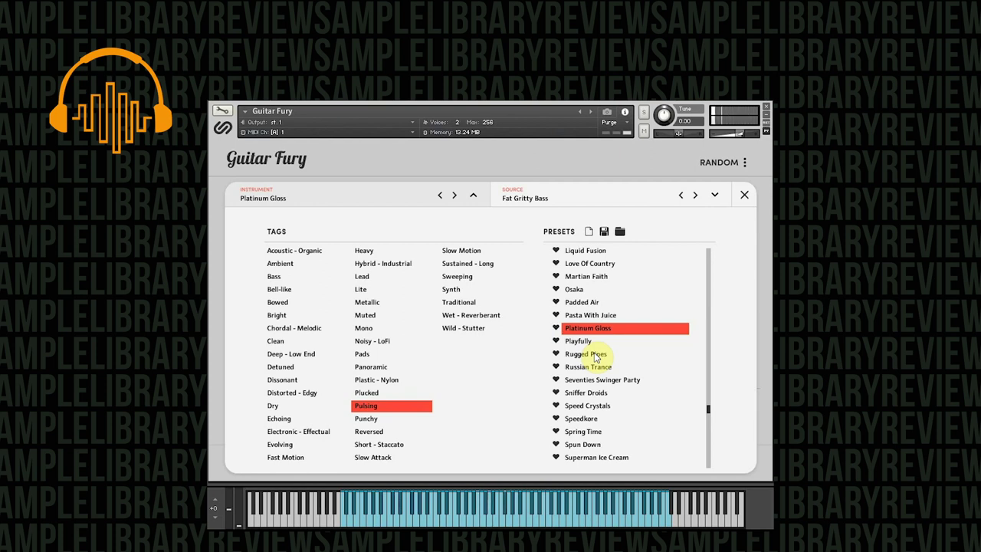
Switch the tag filter from Pulsing to Reversed and audition Gamma Raze, Lunar Cycles and Calming Effects
click(377, 431)
click(369, 406)
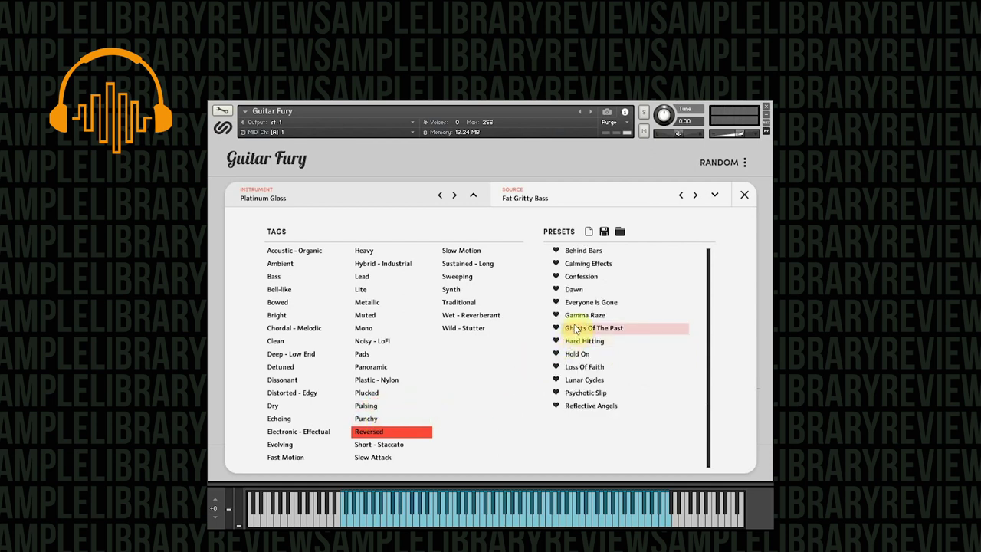
click(575, 314)
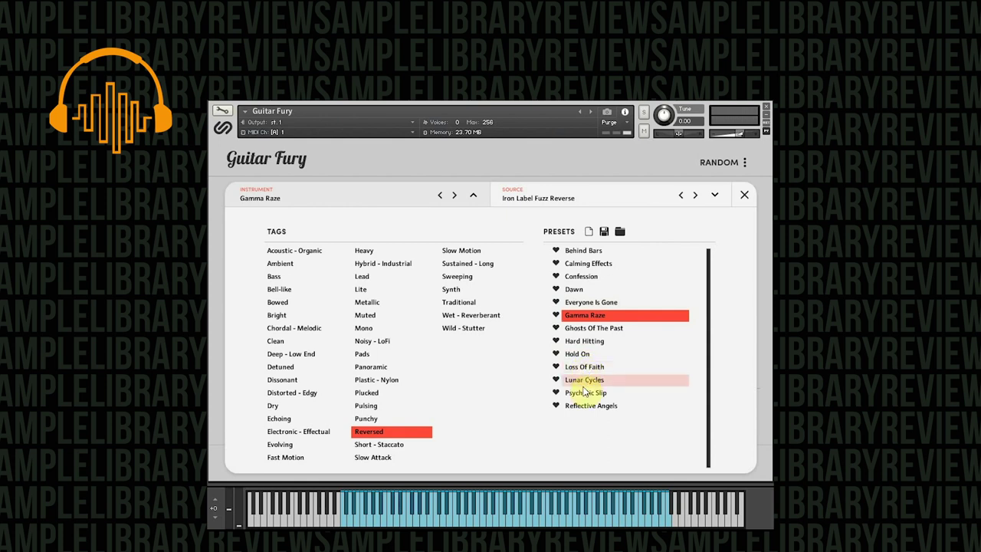
click(582, 380)
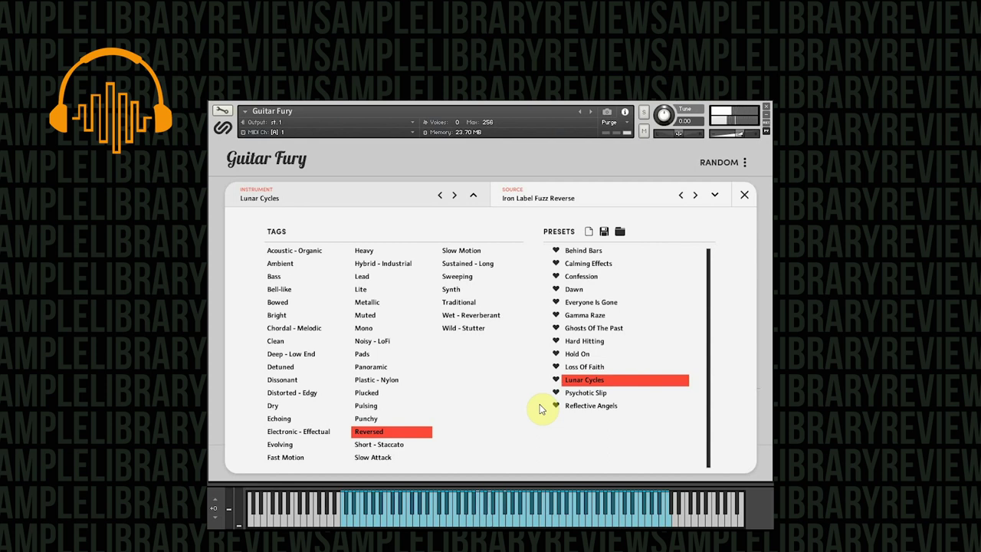
click(585, 267)
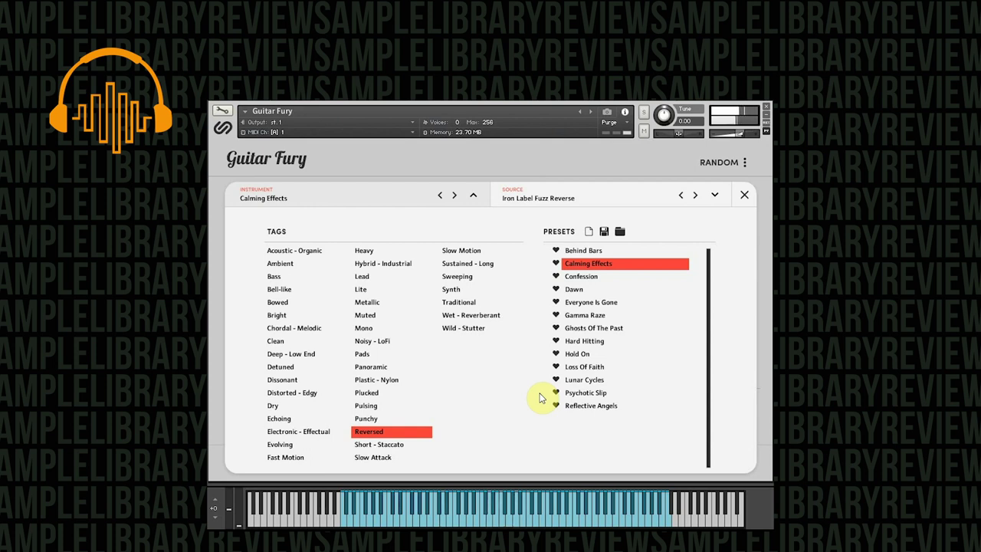
Filter the presets by Short - Staccato instead of Reversed and audition Brown Trout and Cork Screw
click(383, 446)
click(377, 432)
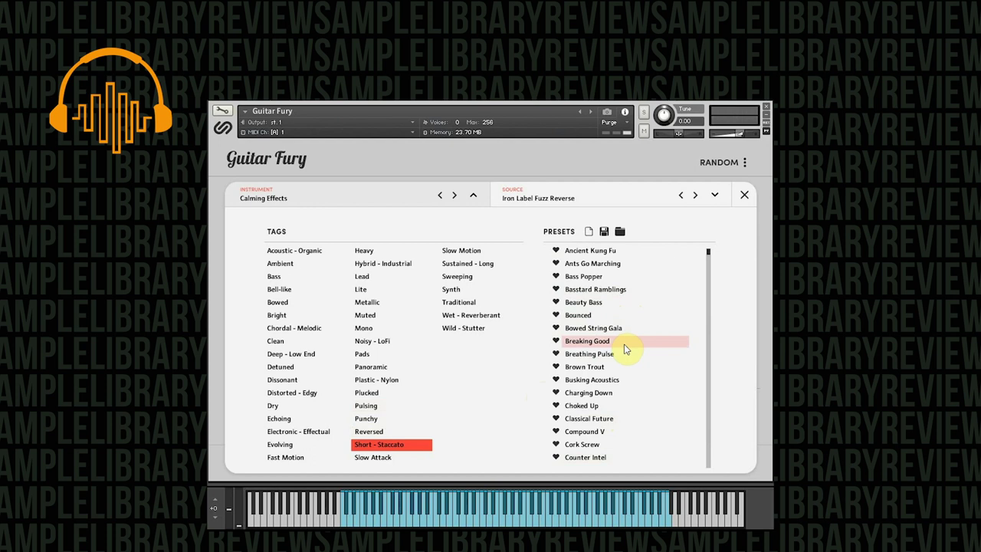
click(614, 367)
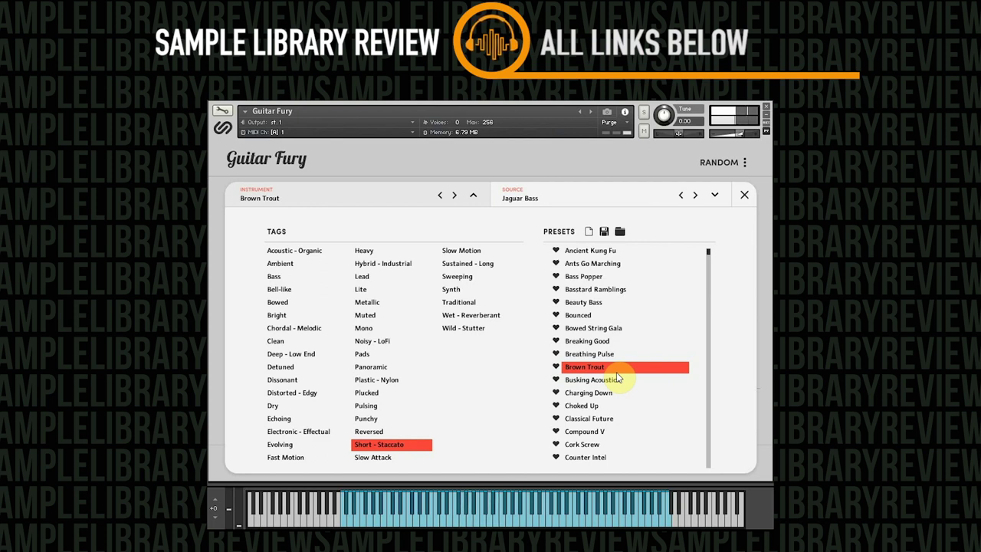
click(614, 444)
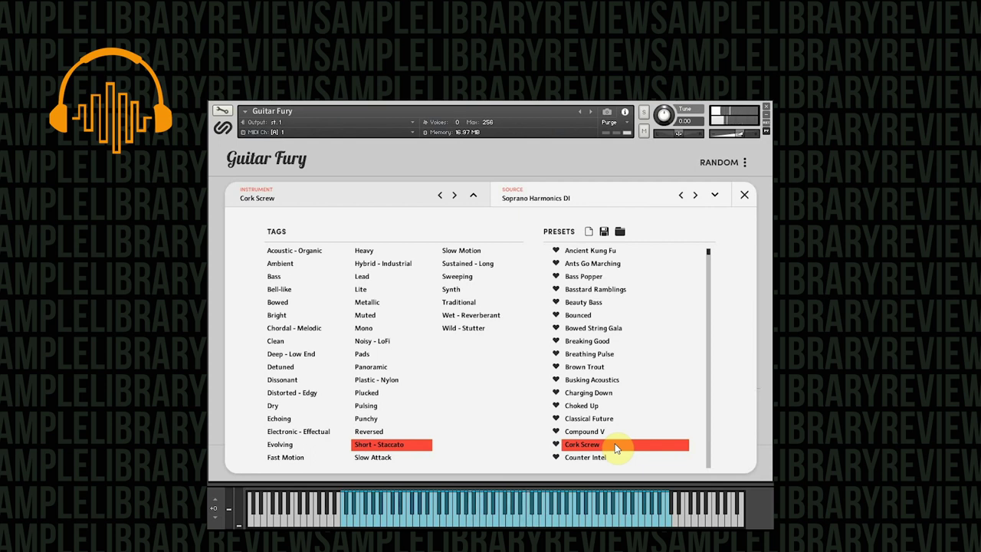
Replace the Short - Staccato tag with Slow Attack, and audition the Go Minimal preset and mark it as a favorite
click(385, 457)
click(385, 449)
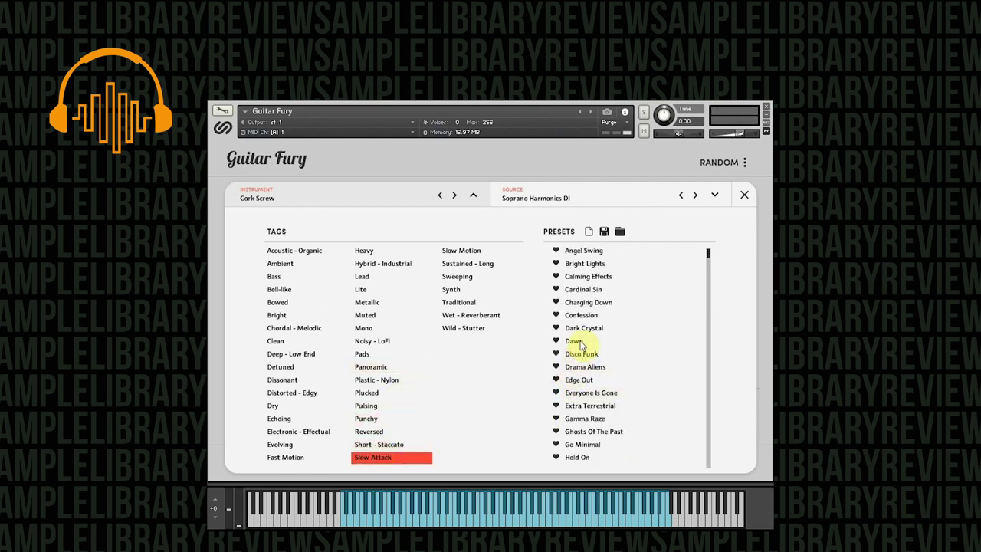
click(587, 445)
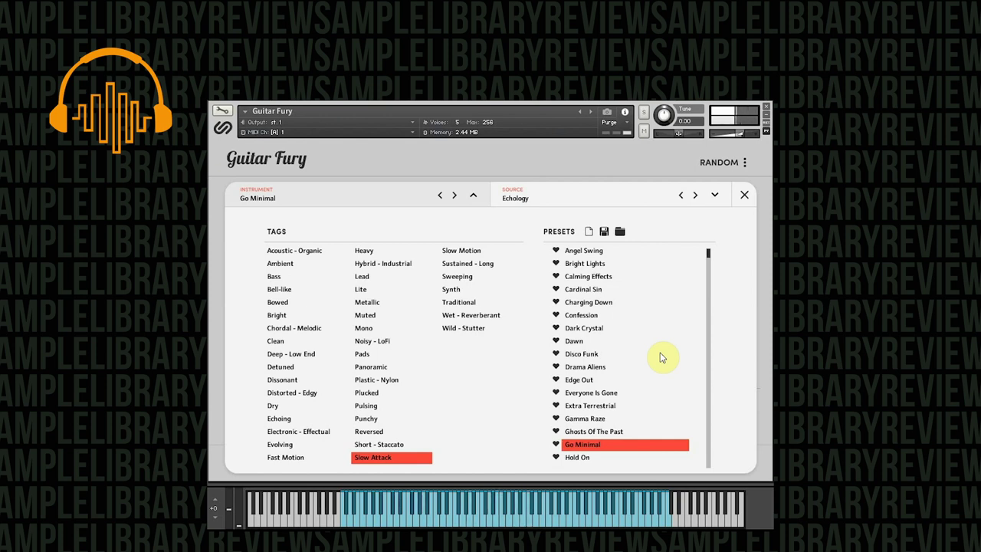
click(555, 445)
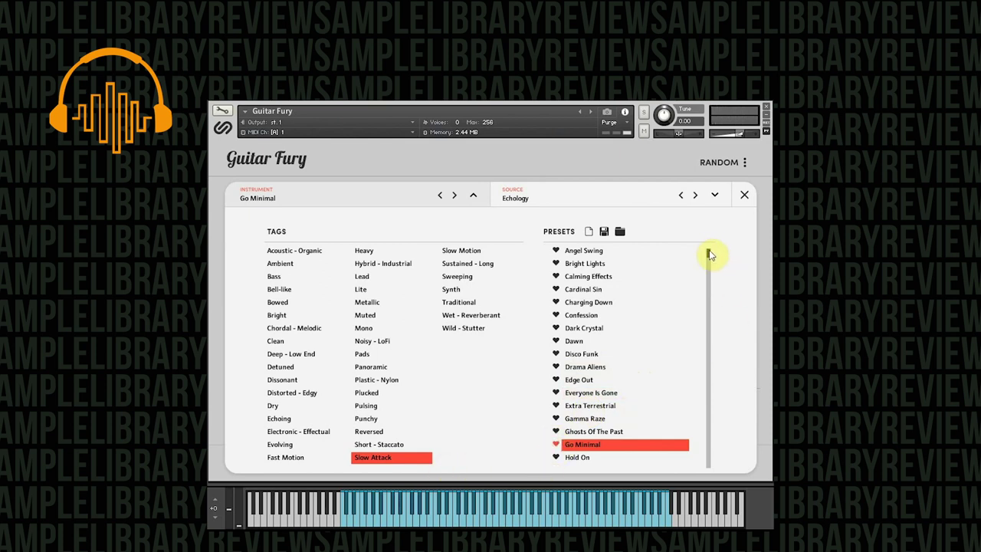
Audition the Pirate Soiree preset from further down the Slow Attack list
drag(708, 254, 707, 394)
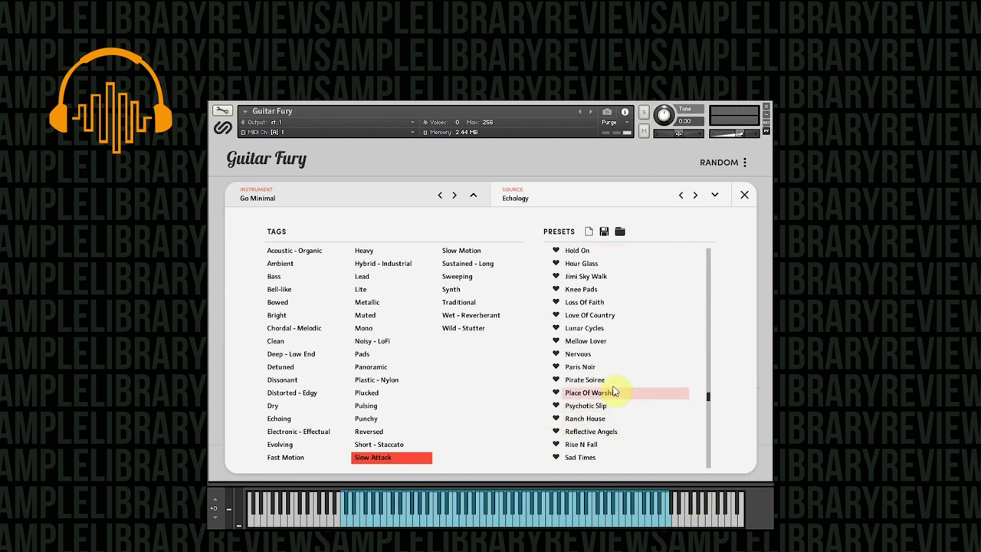
click(611, 381)
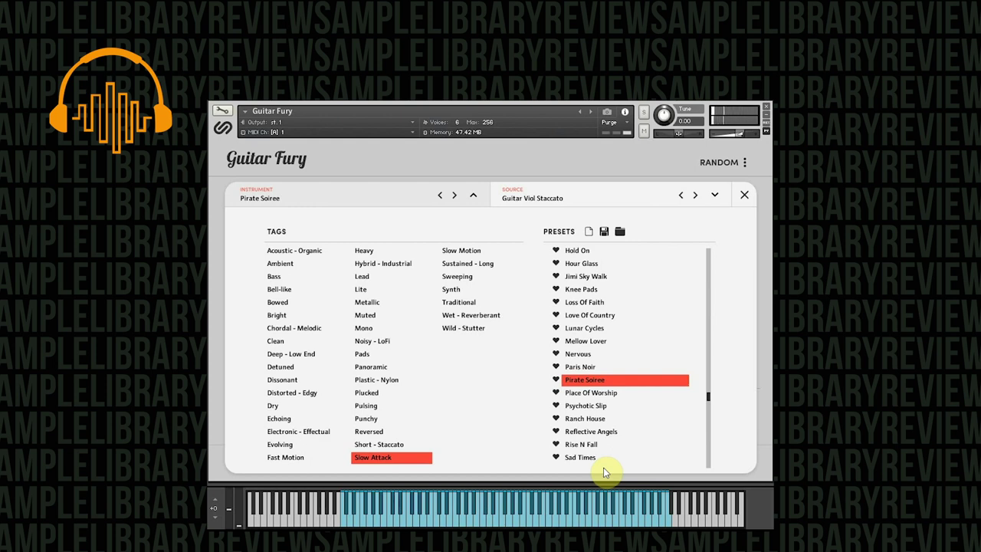
Switch the tag filter from Slow Attack to Slow Motion and audition the Porn Stache and Player Piano presets
click(451, 251)
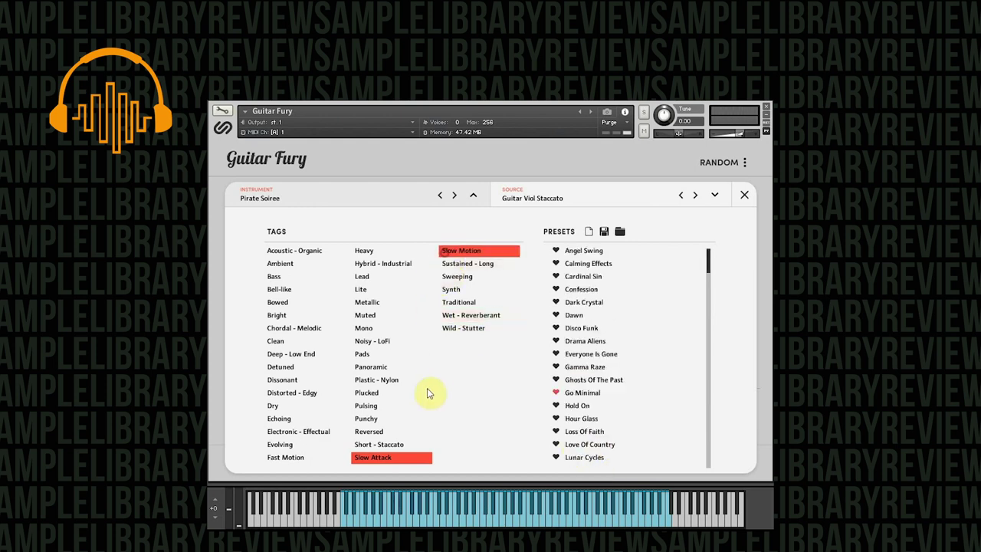
click(415, 462)
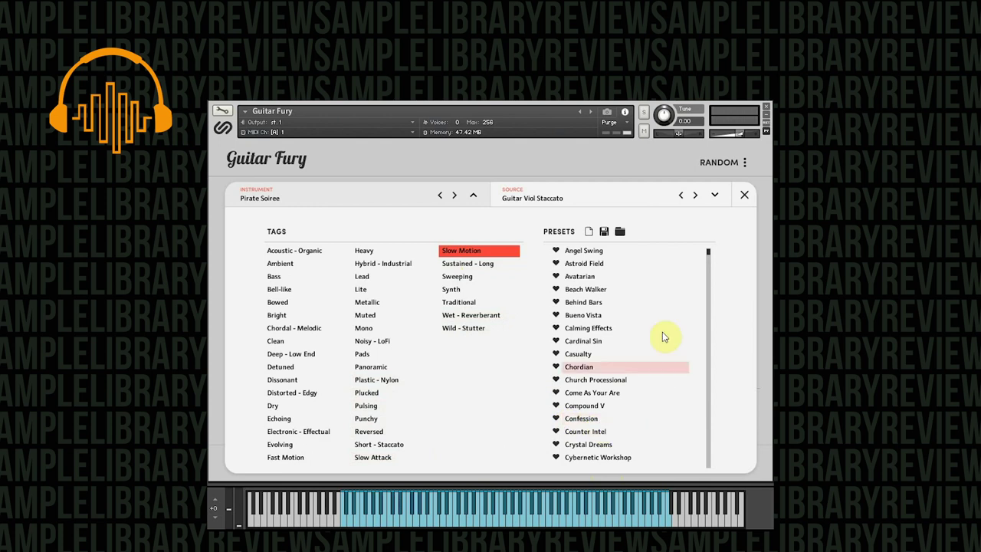
drag(709, 254, 711, 449)
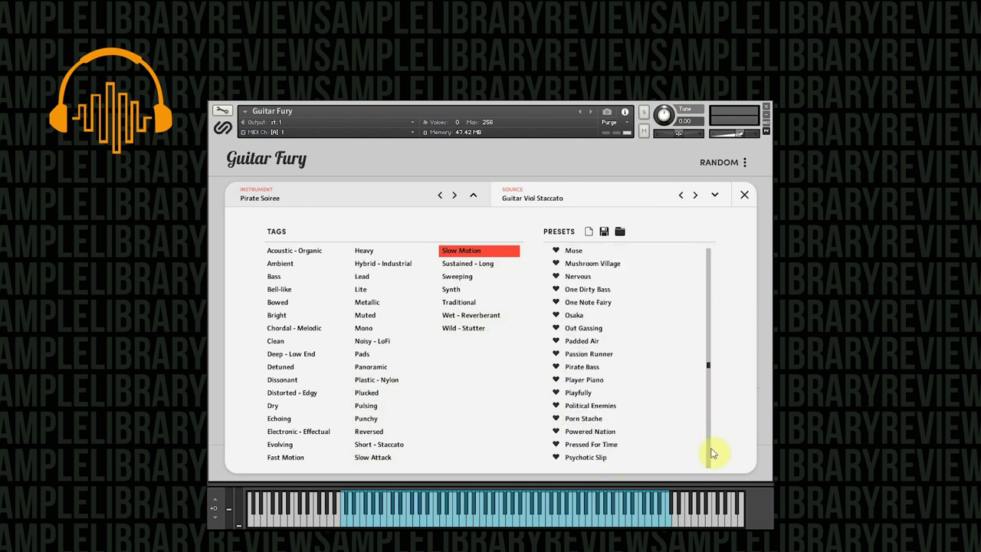
click(610, 419)
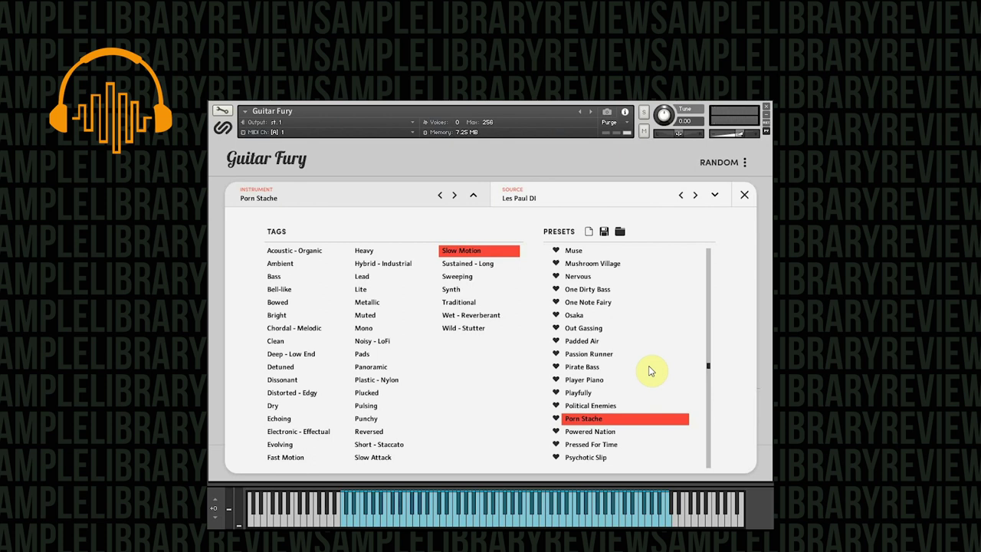
click(604, 378)
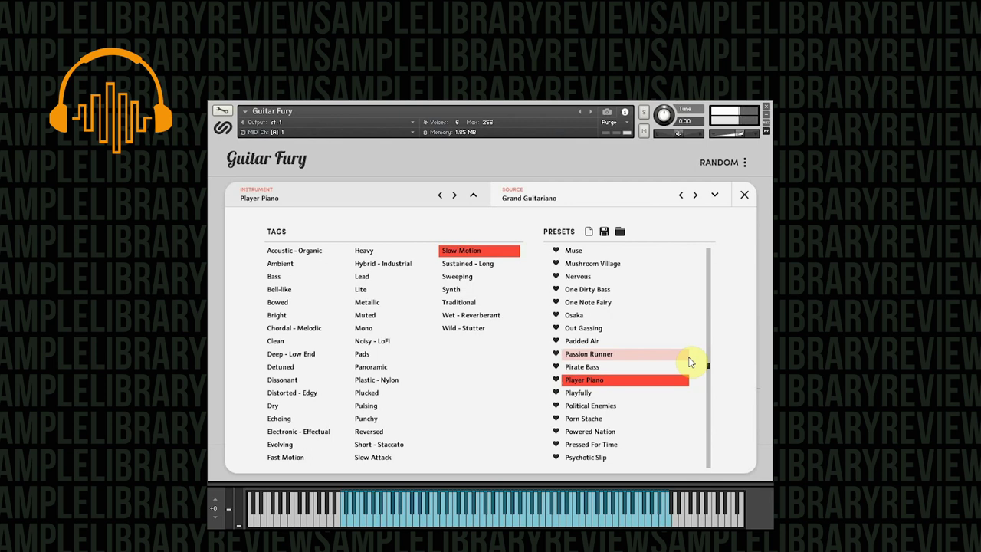
Switch the tag filter from Slow Motion to Sustained - Long and audition the Born To Rock, Hornet's Nest and Hour Glass presets
click(490, 264)
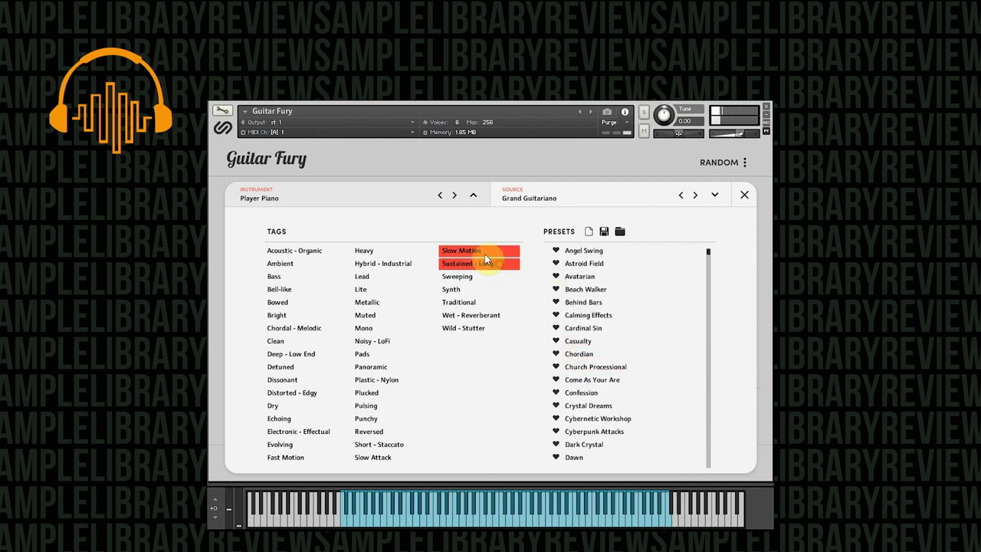
click(475, 252)
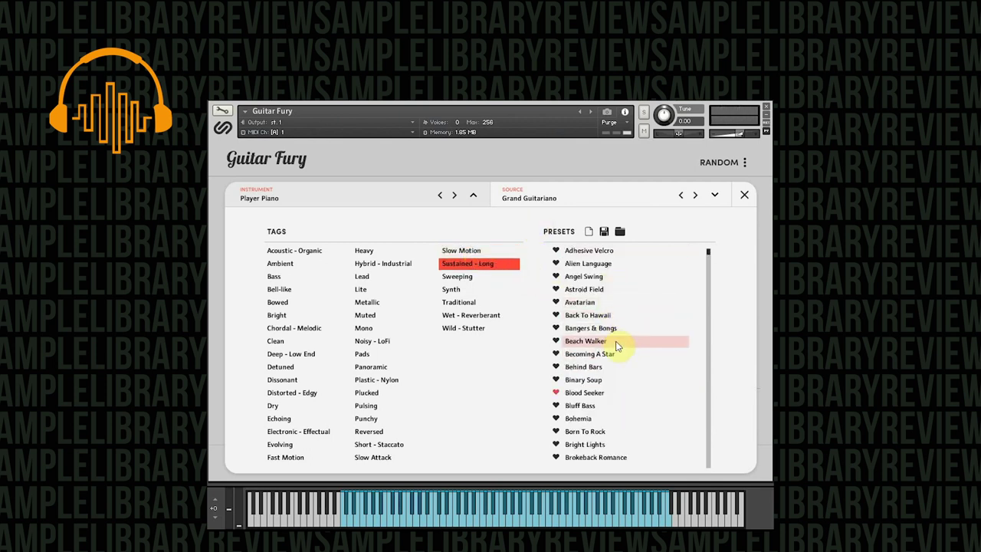
click(614, 434)
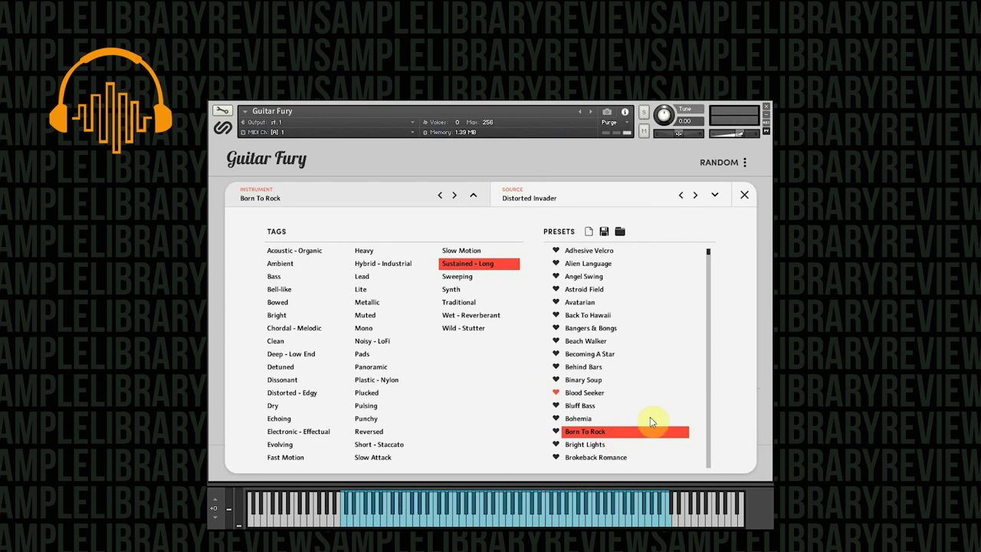
drag(707, 253, 685, 368)
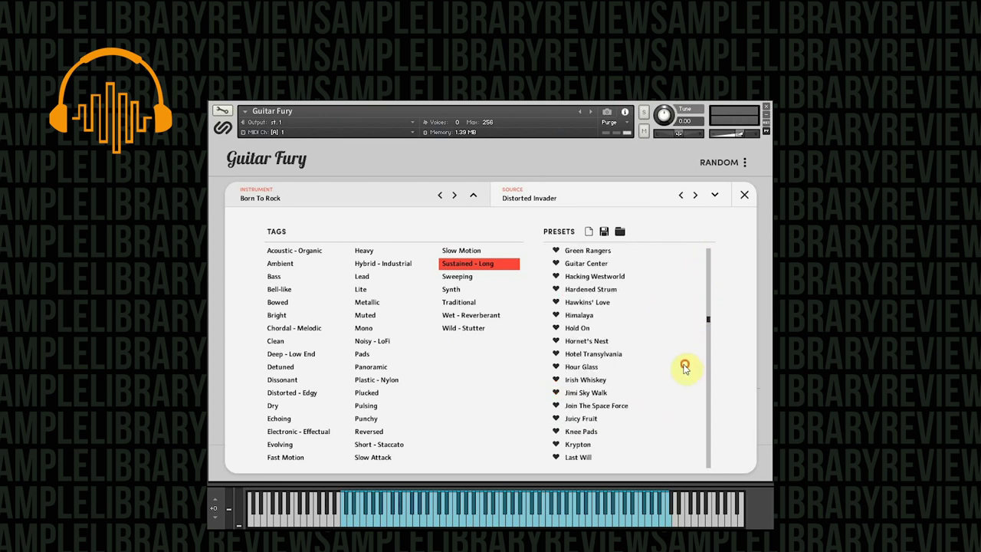
click(621, 345)
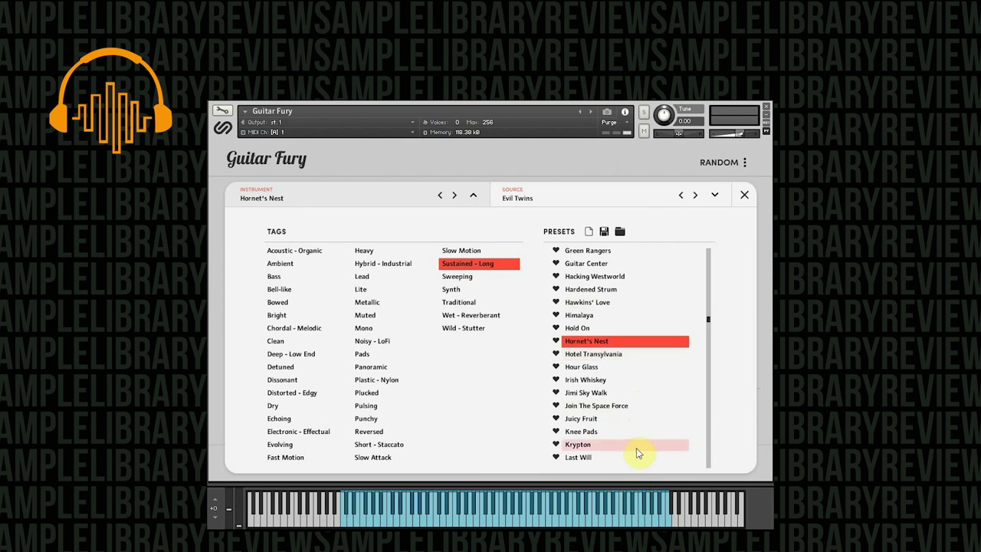
click(588, 368)
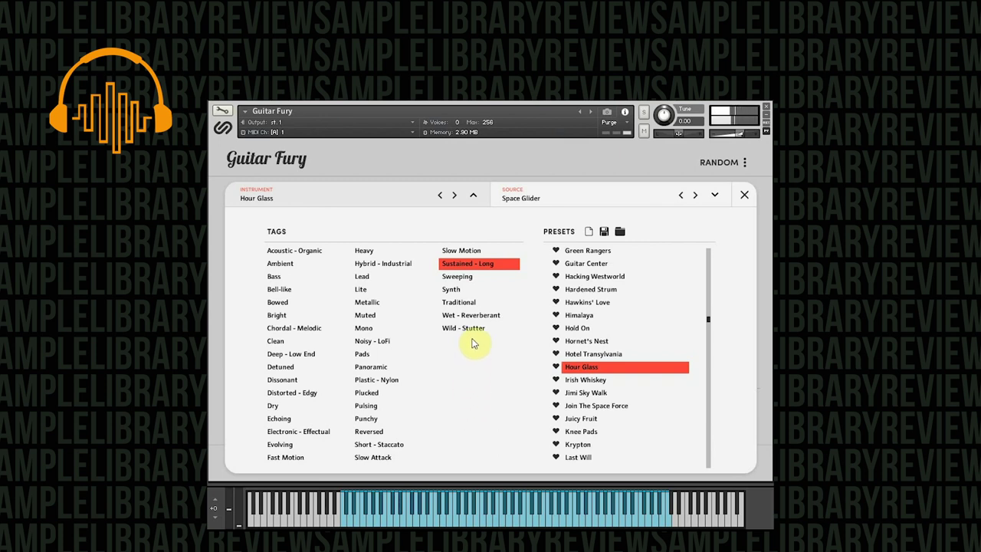
Filter the presets by Synth instead of Sustained - Long, and audition the Bueno Vista preset and mark it as a favorite
click(469, 289)
click(475, 263)
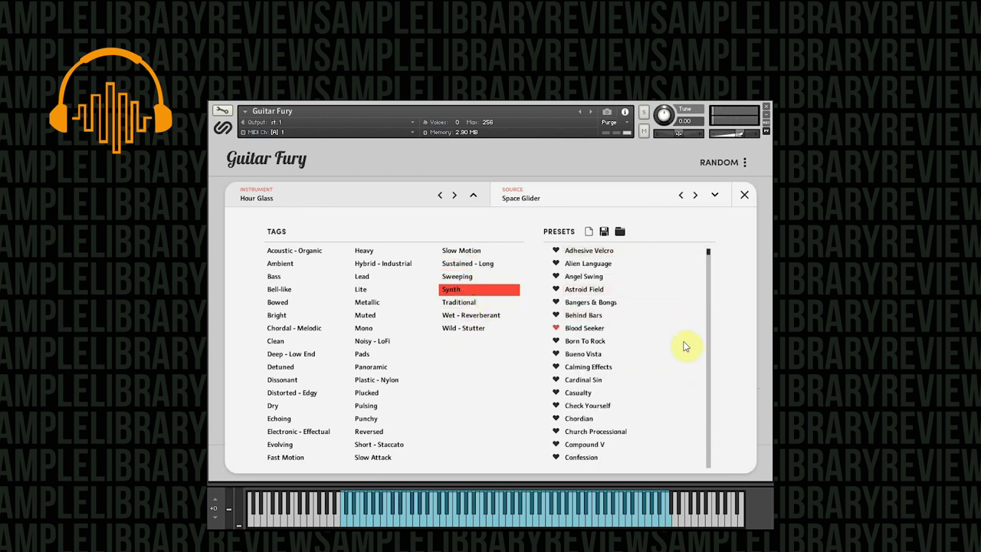
click(639, 355)
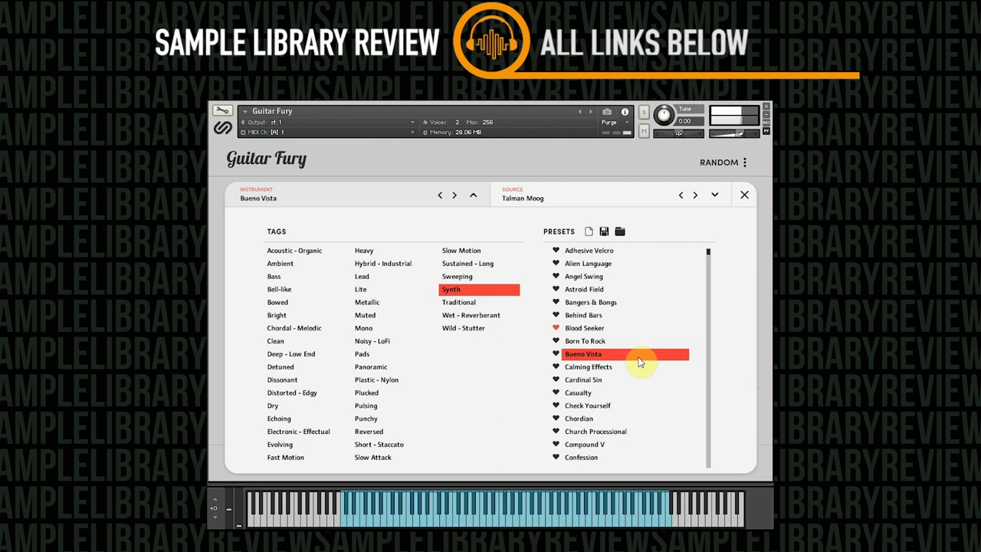
click(555, 356)
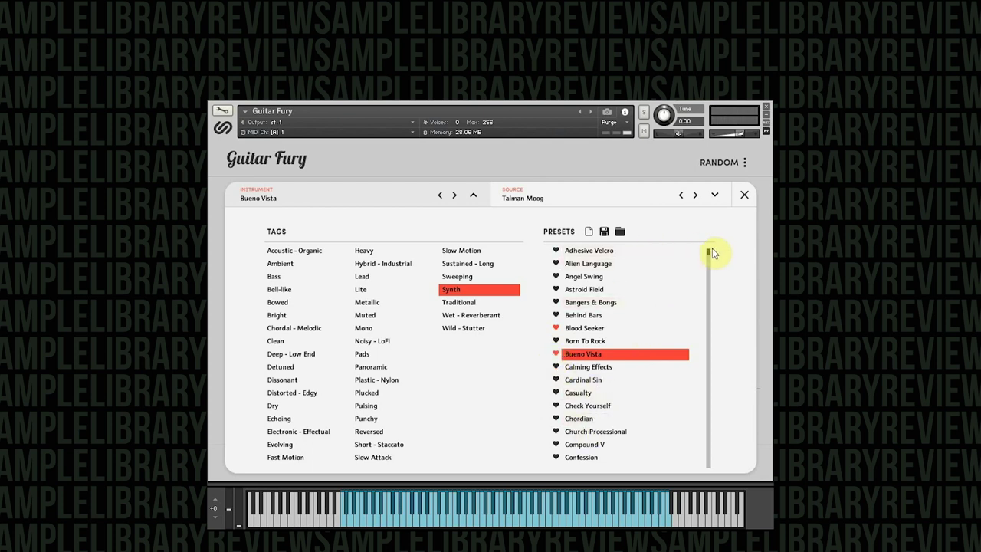
Audition the Nitrous preset from further down the Synth list
drag(707, 250, 713, 346)
scroll(713, 346, down, 15)
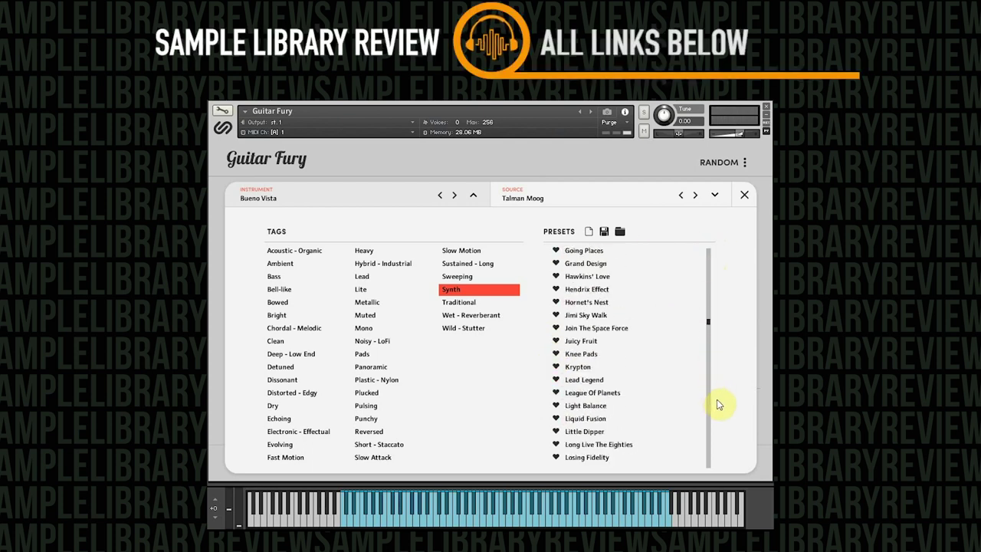
click(579, 366)
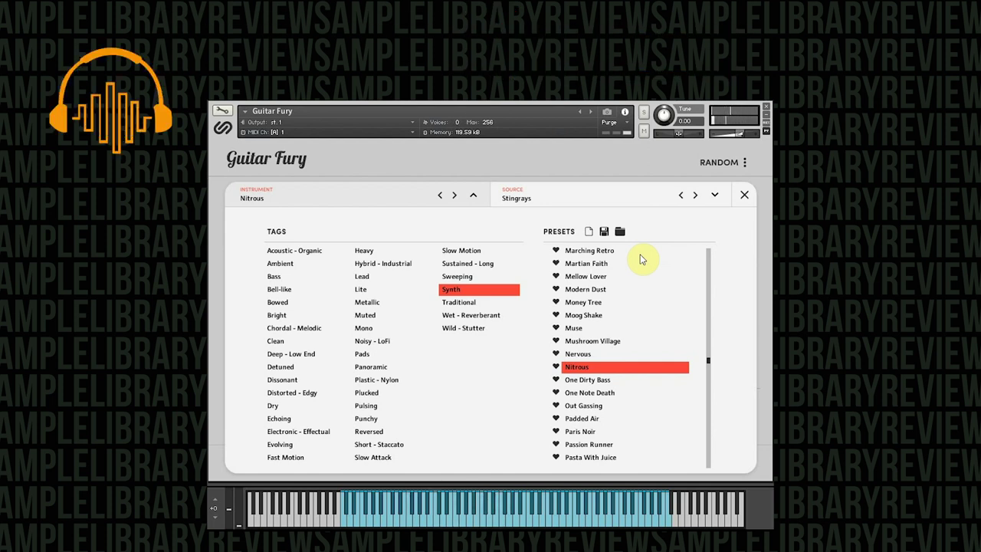
Replace the Synth tag with Traditional and audition the Binary Soup, Powered Nation and Redneck Riviera presets
click(458, 302)
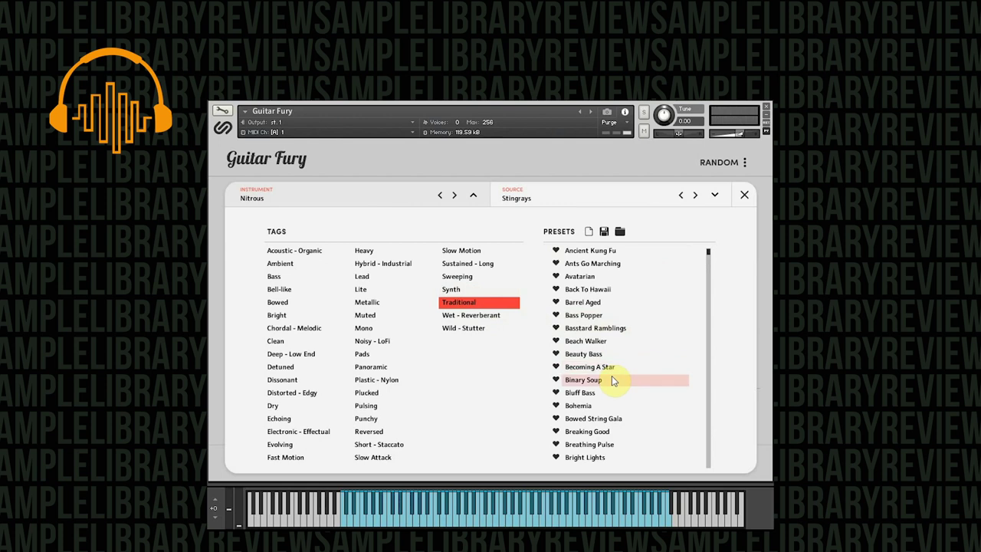
click(611, 377)
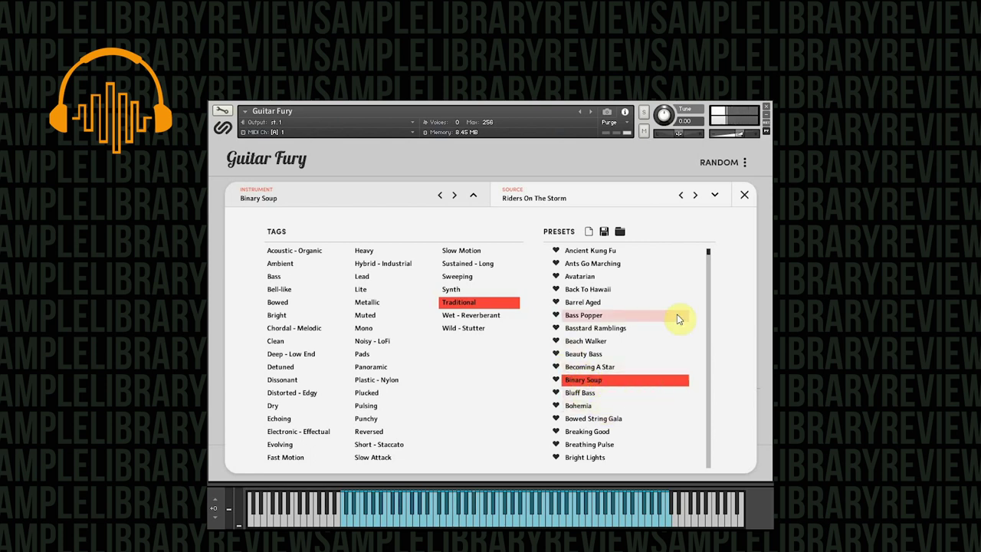
click(721, 457)
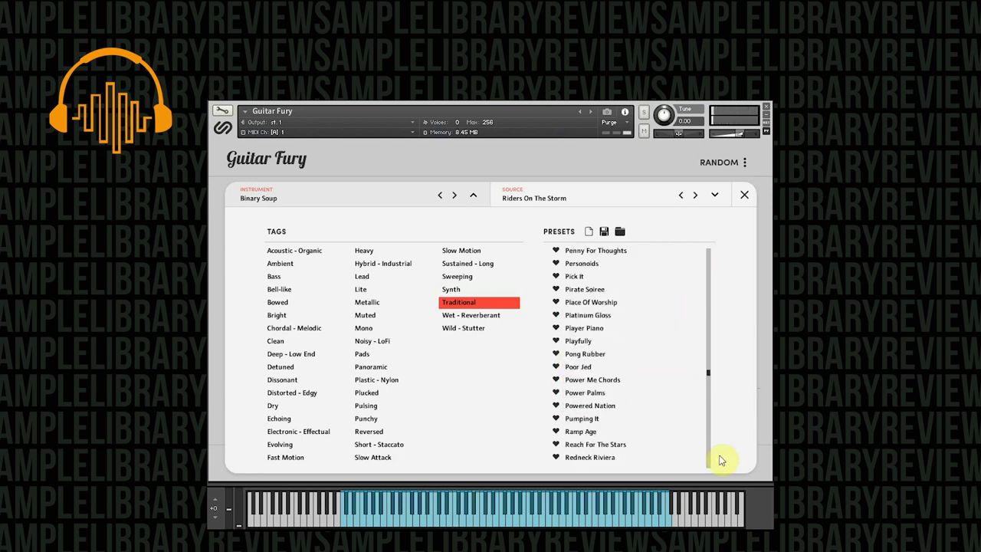
click(594, 406)
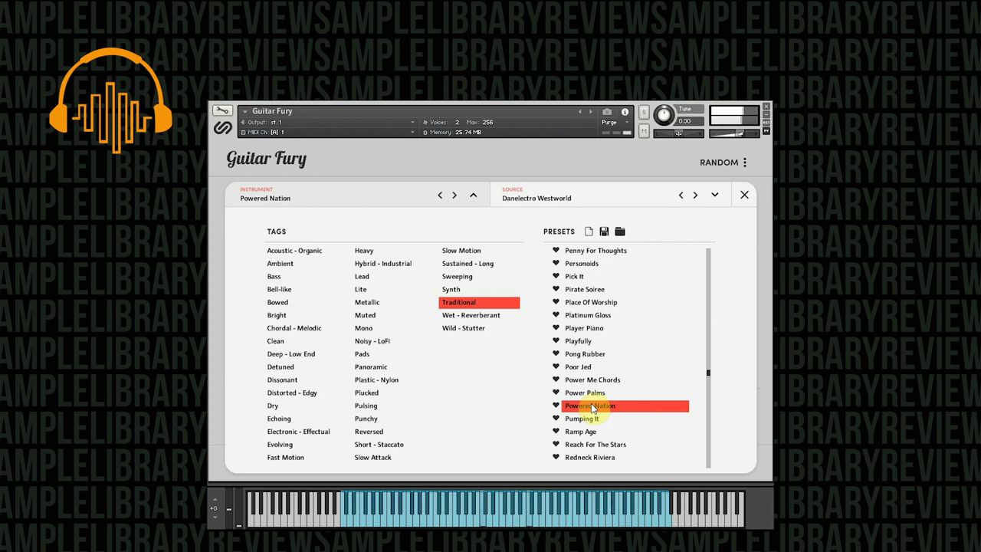
click(613, 458)
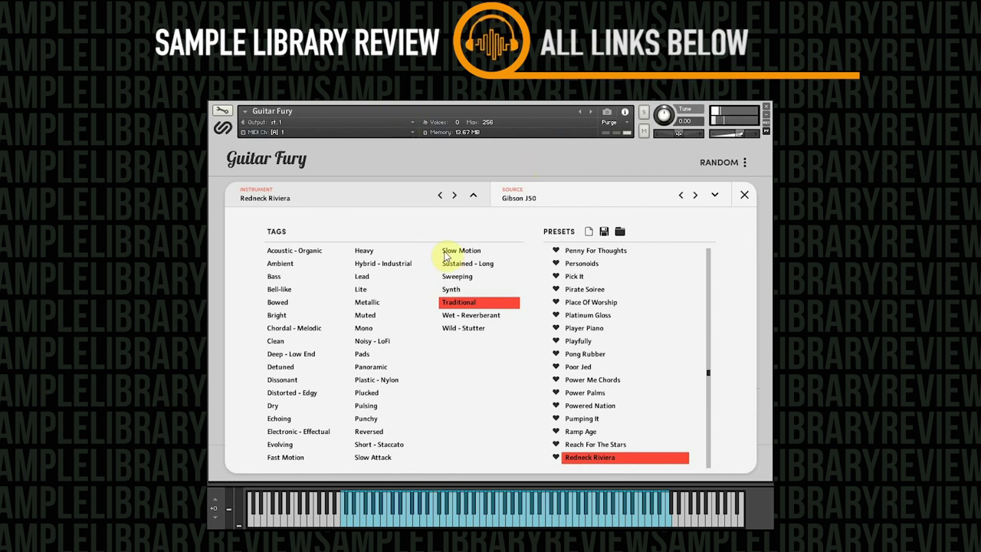
Switch the tag filter from Traditional to Wet - Reverberant and audition the Wheel Of Fun preset near the list's end
click(473, 315)
click(473, 304)
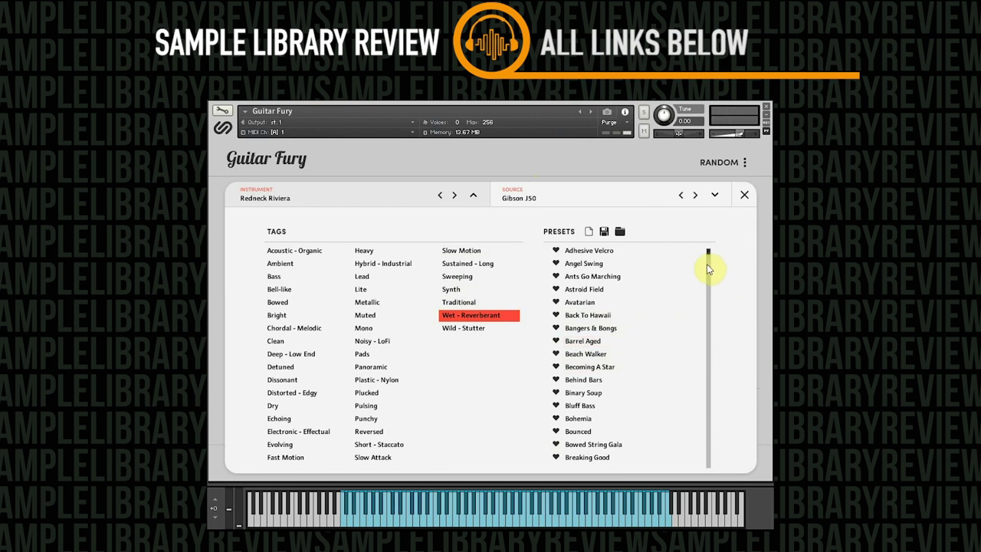
drag(709, 255, 708, 515)
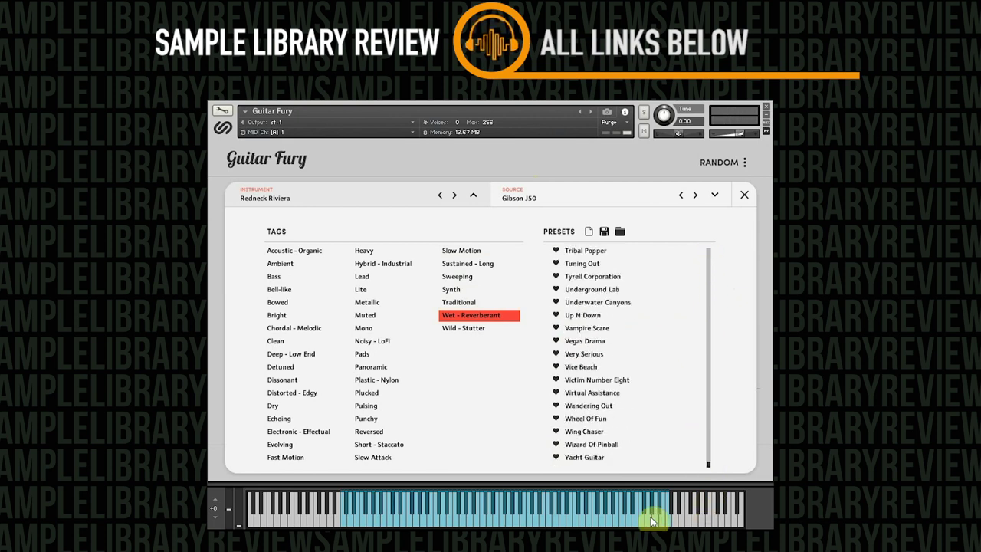
click(598, 418)
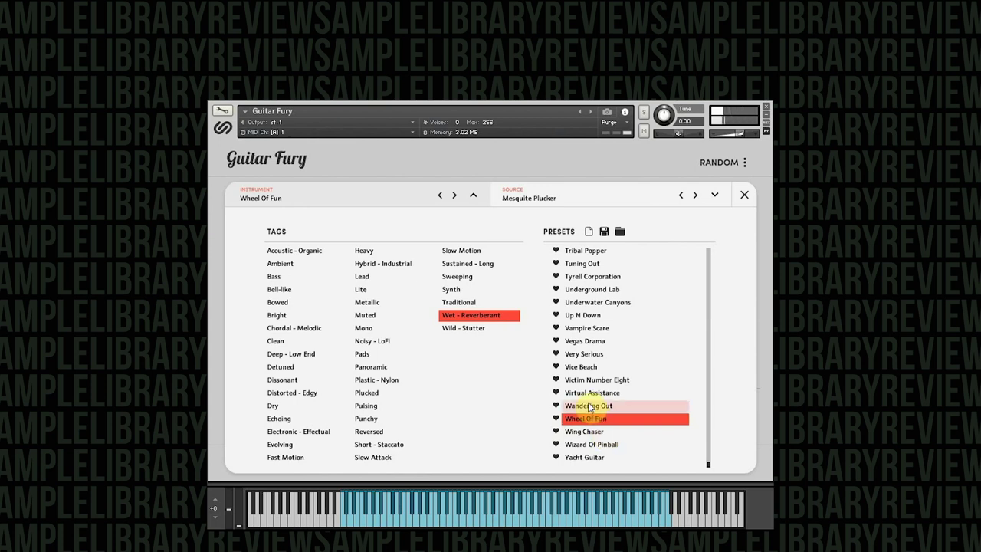
Audition the Tyrell Corporation preset and mark it as a favorite, and audition Synth Reign from higher up the list
click(589, 277)
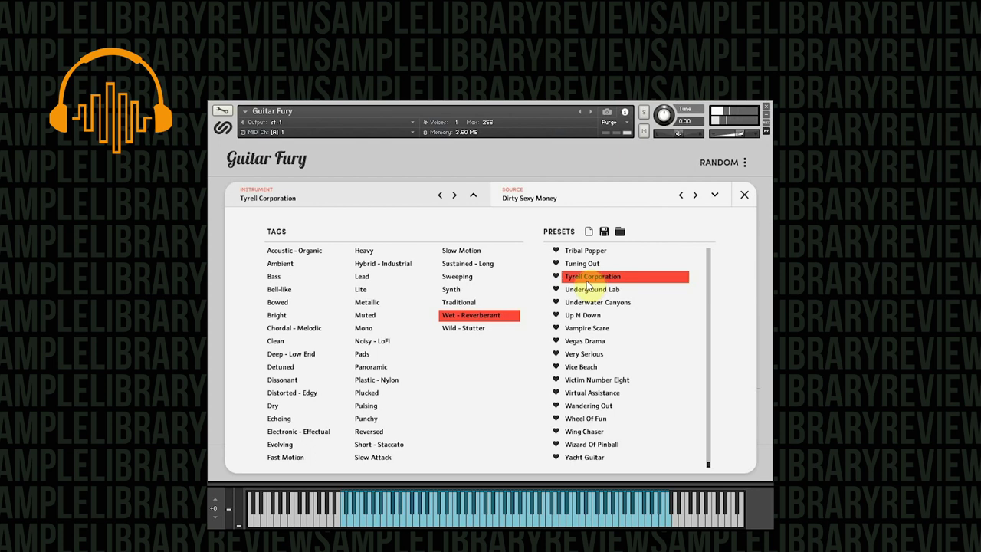
click(556, 277)
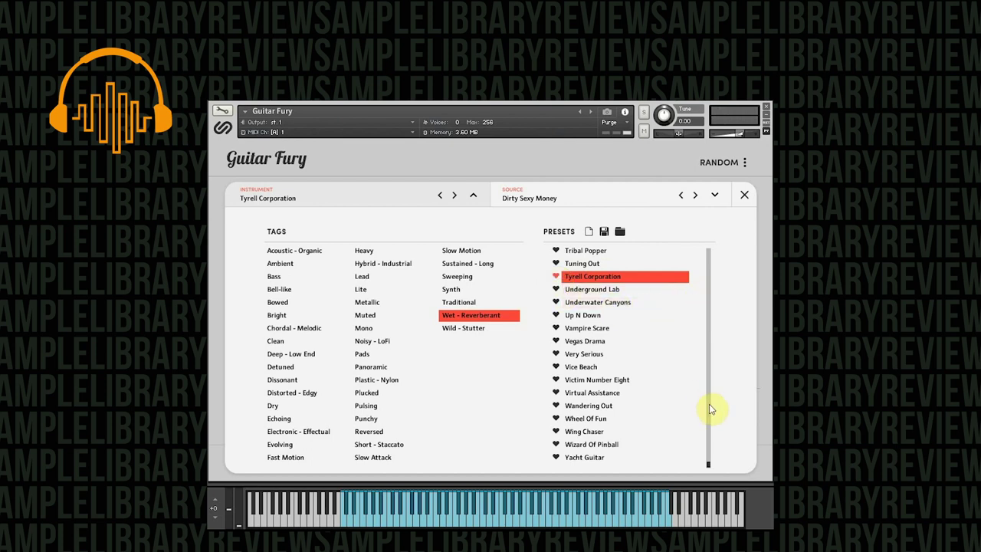
drag(707, 456, 707, 430)
click(620, 355)
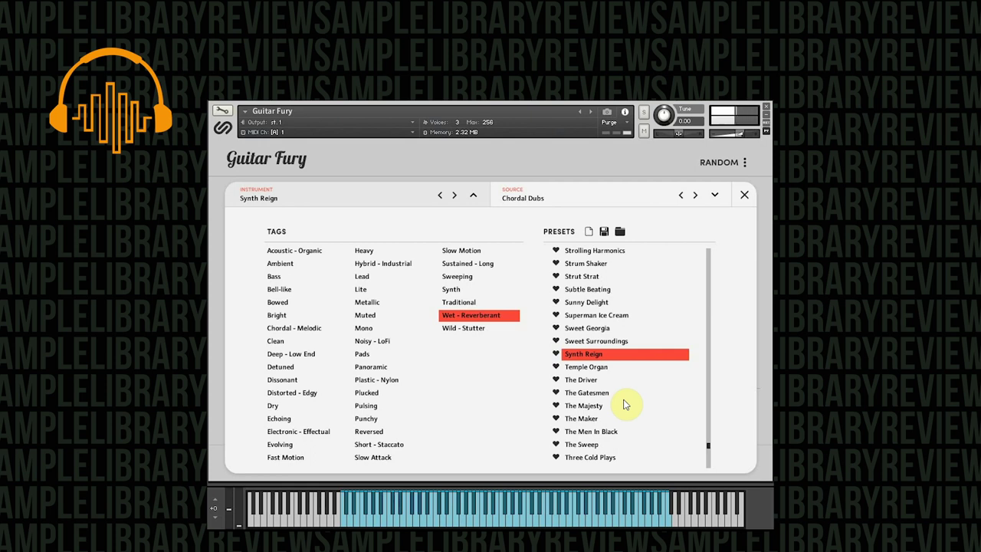
Filter the presets by Wild - Stutter instead of Wet - Reverberant and audition Rubber Baller, Martian Faith, Rhythm Popper and Unicorn Love
click(471, 328)
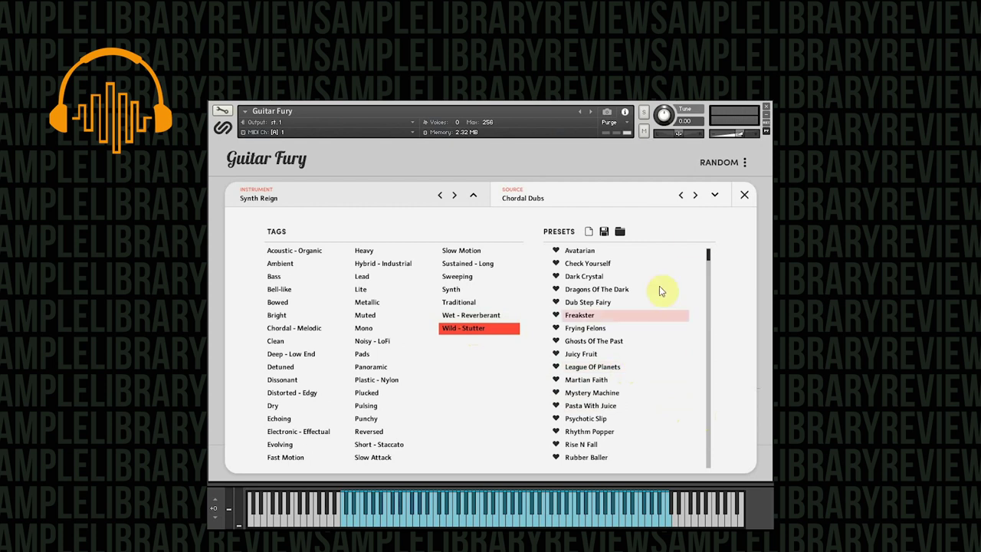
scroll(707, 307, down, 3)
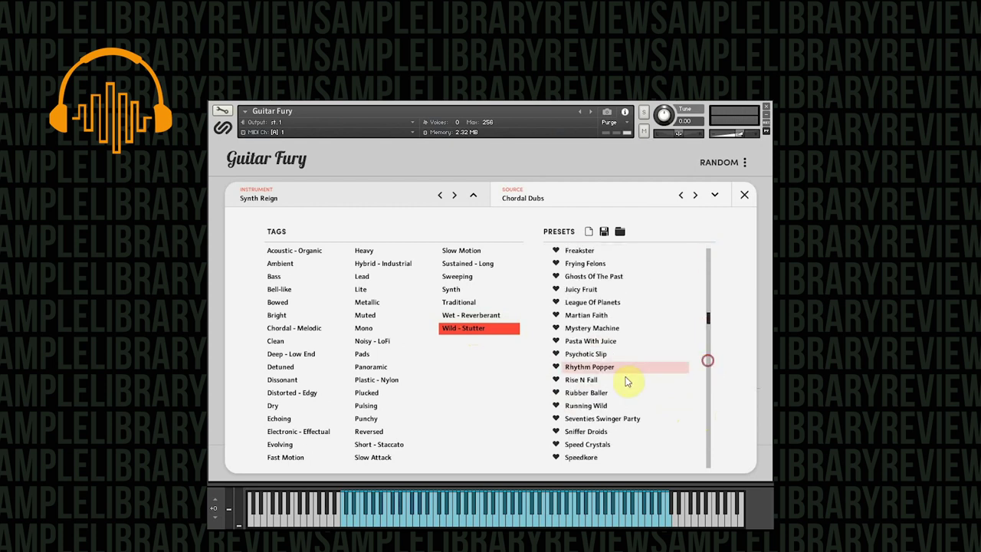
click(602, 393)
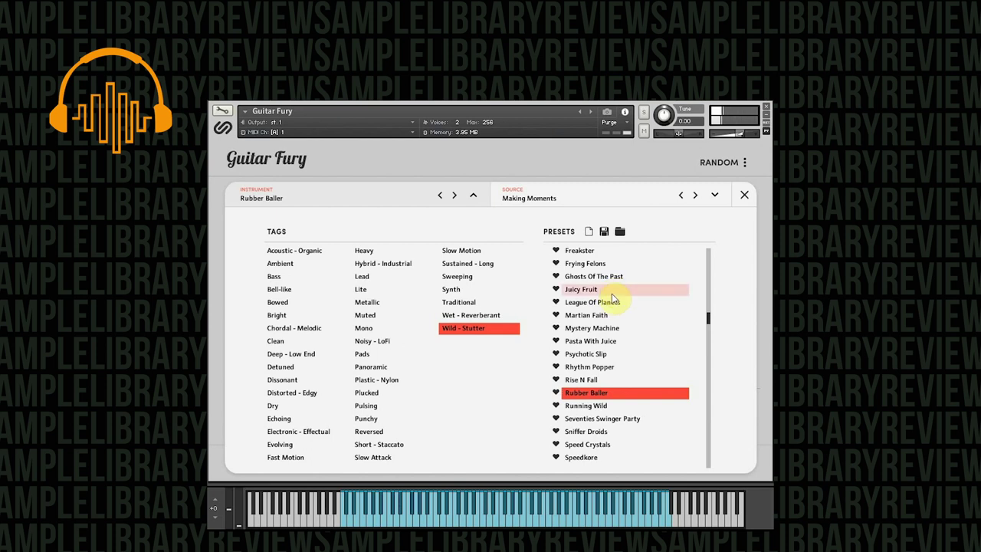
click(599, 316)
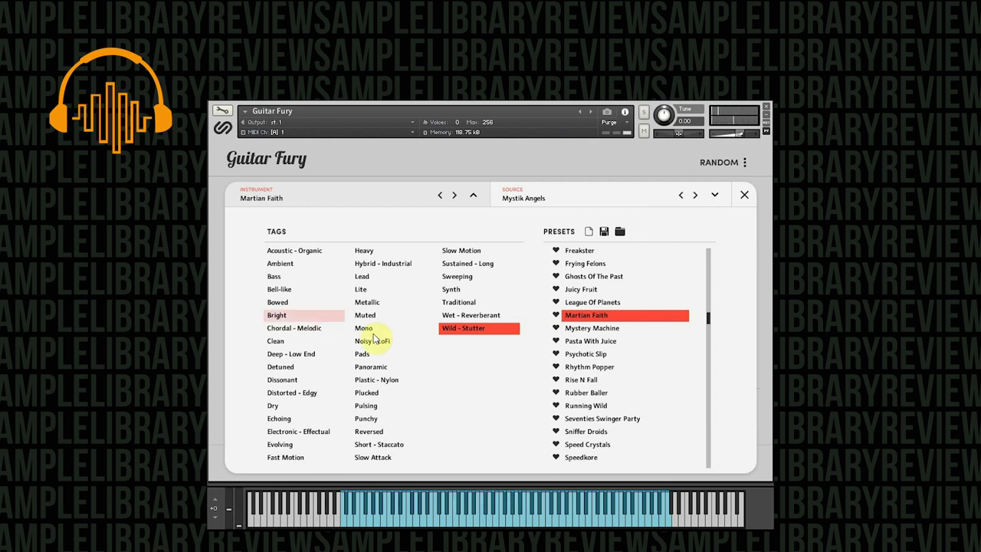
click(588, 368)
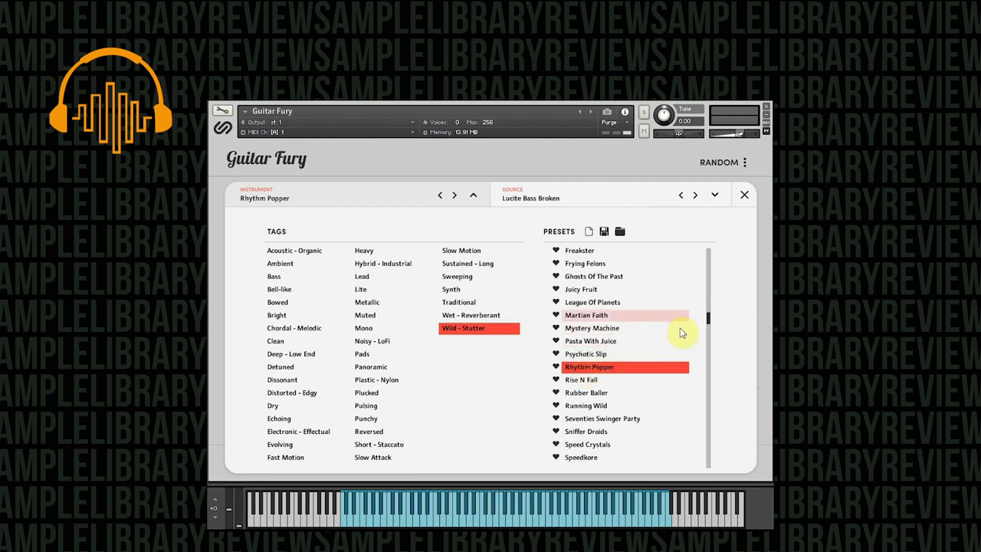
drag(710, 321, 713, 529)
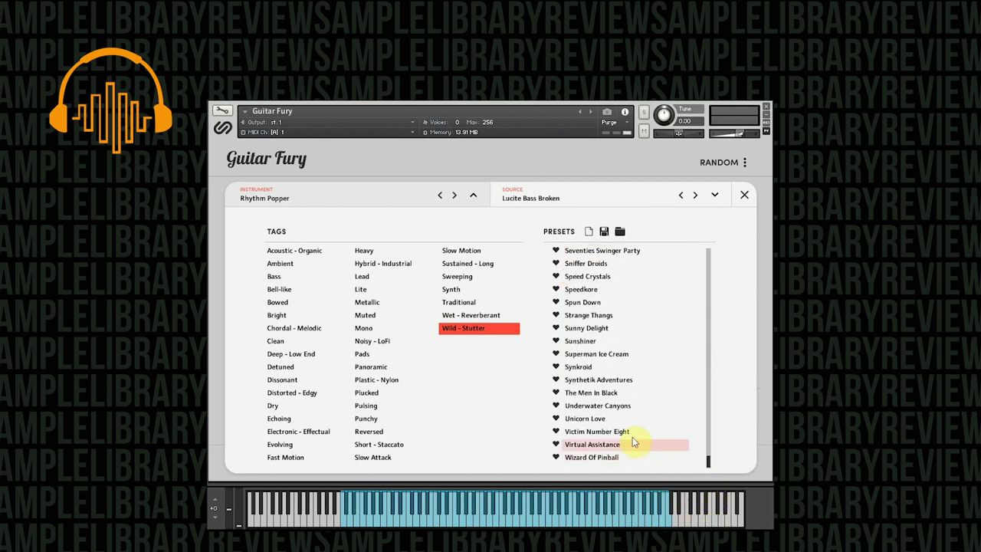
click(598, 418)
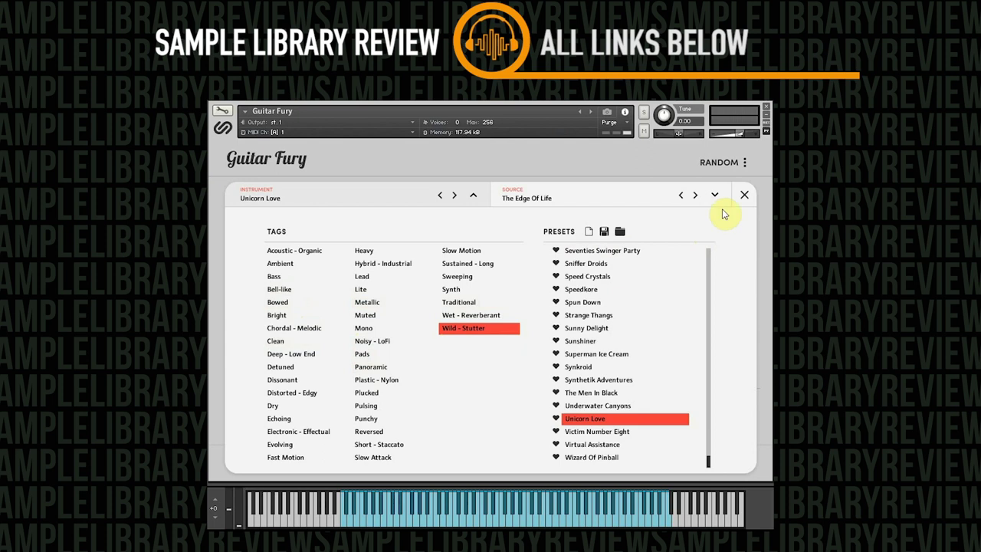
Leave the preset browser, look over the effects page, and open the randomizer's settings from the main view
click(745, 194)
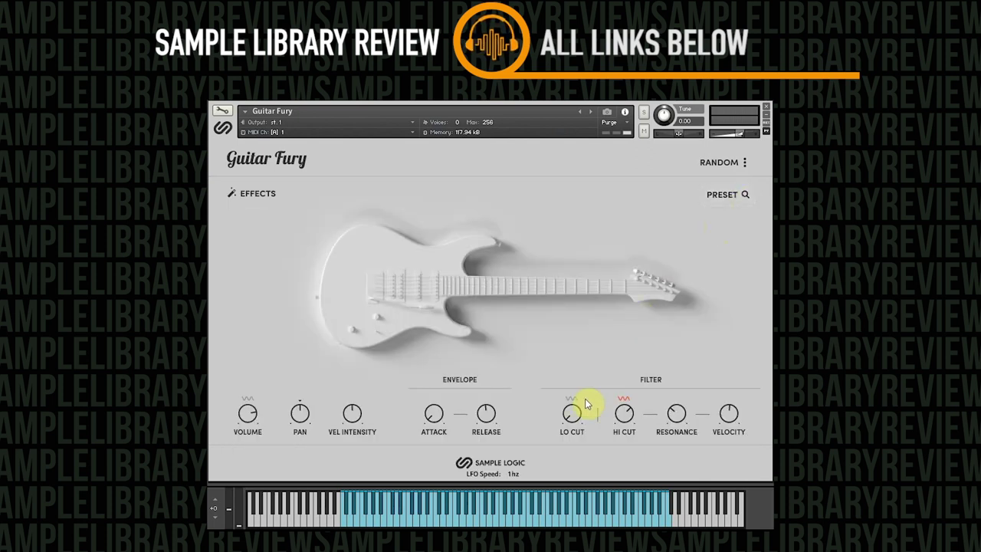
click(257, 194)
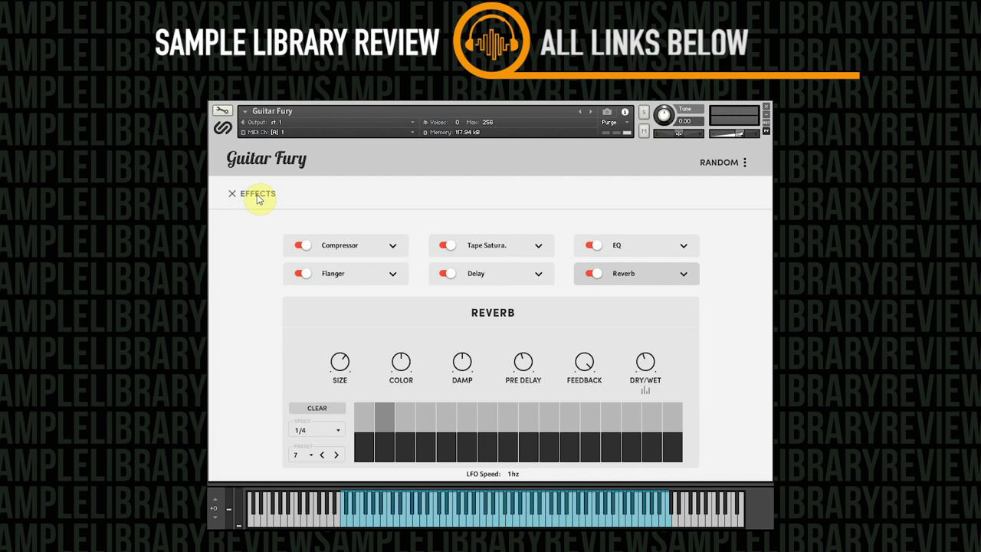
click(257, 194)
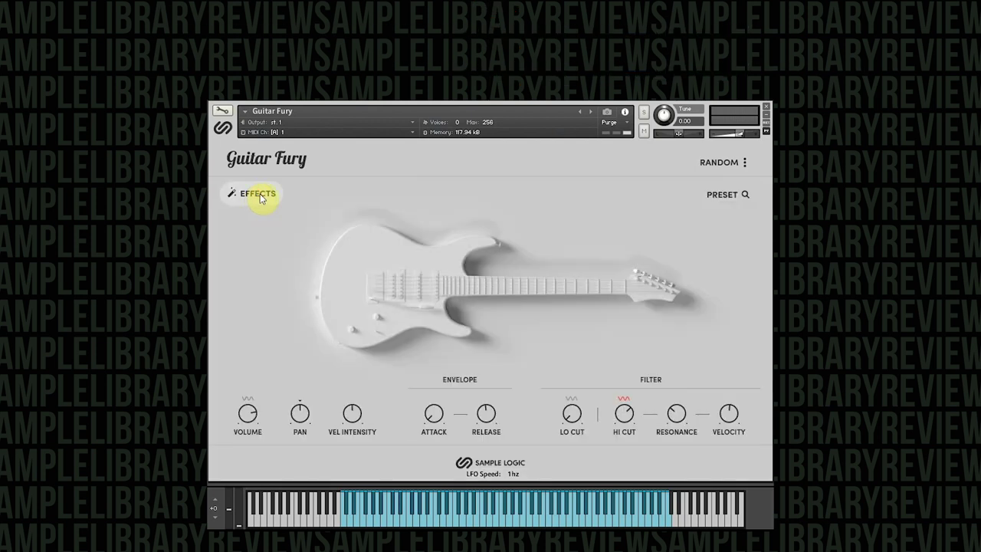
click(744, 163)
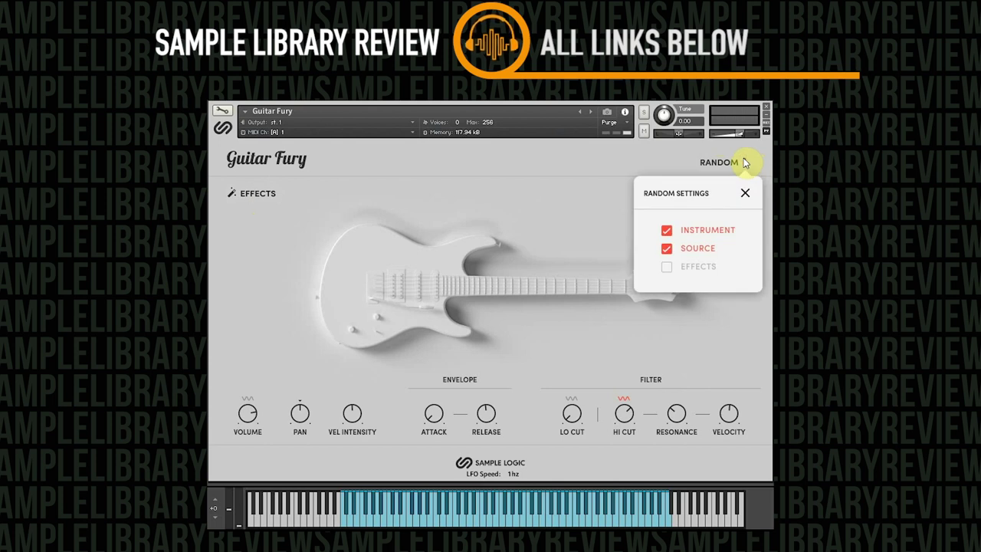